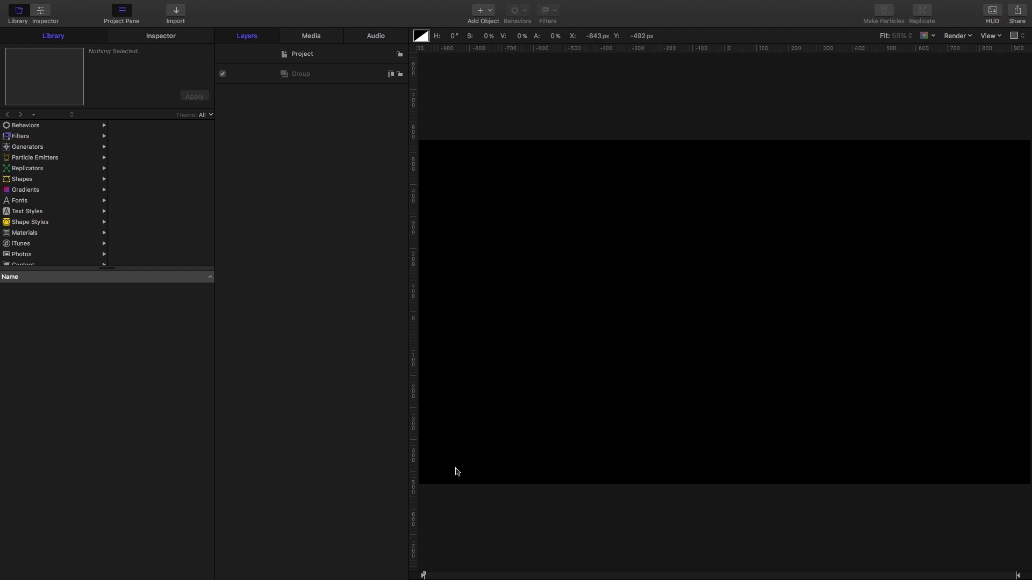
Draw three white squares of different sizes into the group with the Rectangle tool, then fit the canvas in view
{"action": "left_click", "coordinate": [301, 74]}
{"action": "key", "text": "r"}
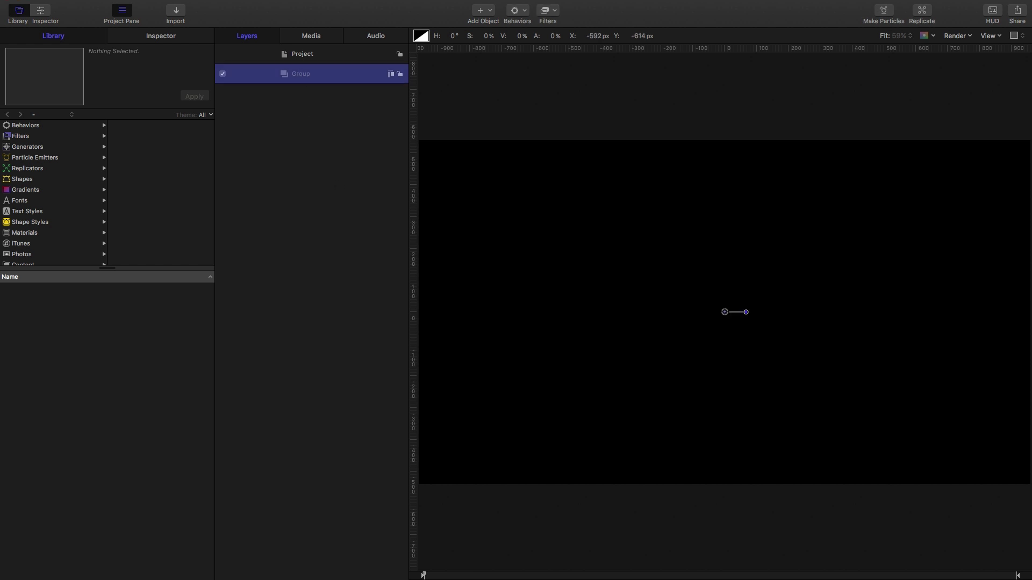
{"action": "left_click_drag", "start_coordinate": [457, 194], "coordinate": [540, 270]}
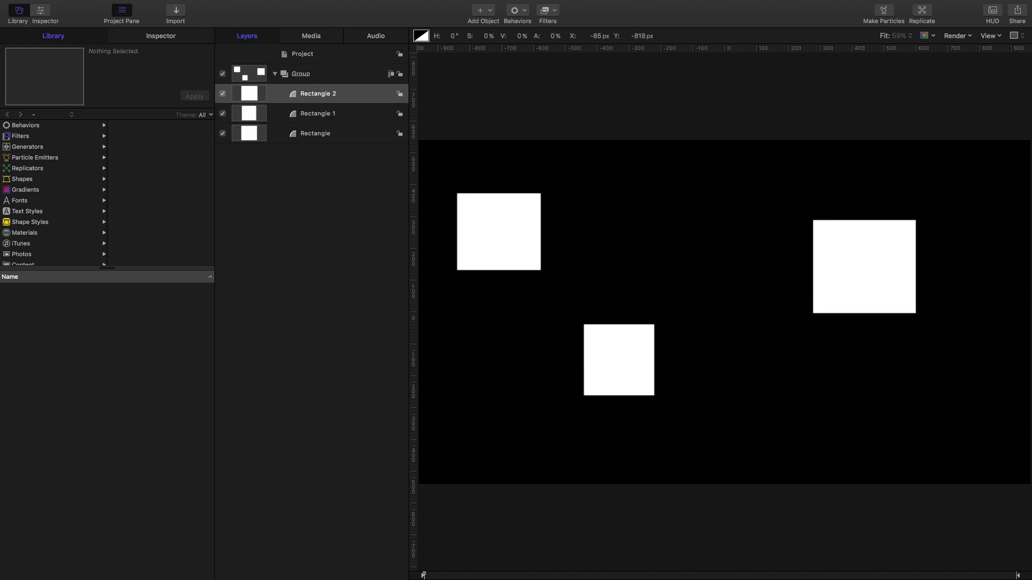
{"action": "left_click", "coordinate": [679, 579]}
{"action": "left_click", "coordinate": [707, 511]}
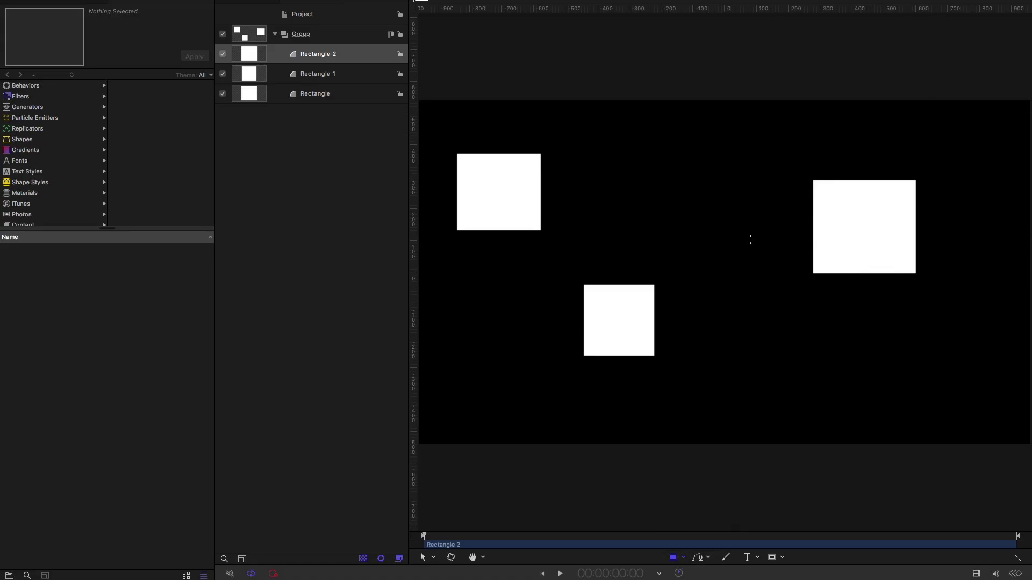
{"action": "left_click", "coordinate": [252, 28]}
{"action": "key", "text": "super+minus"}
{"action": "key", "text": "super+minus"}
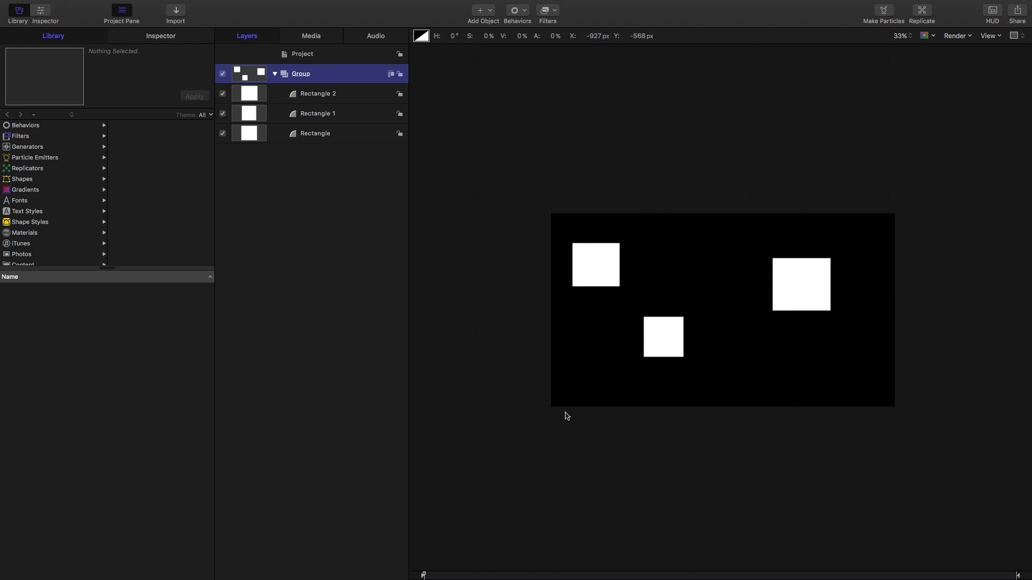
Show the project properties and turn on rulers and overlays in the canvas view options
{"action": "left_click", "coordinate": [556, 226]}
{"action": "key", "text": "super+3"}
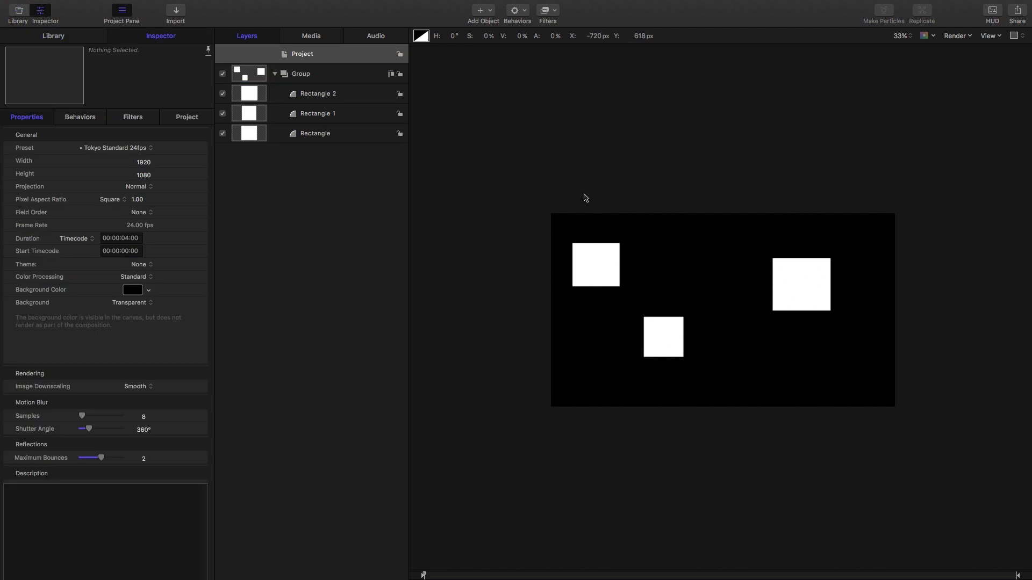
{"action": "left_click", "coordinate": [252, 75]}
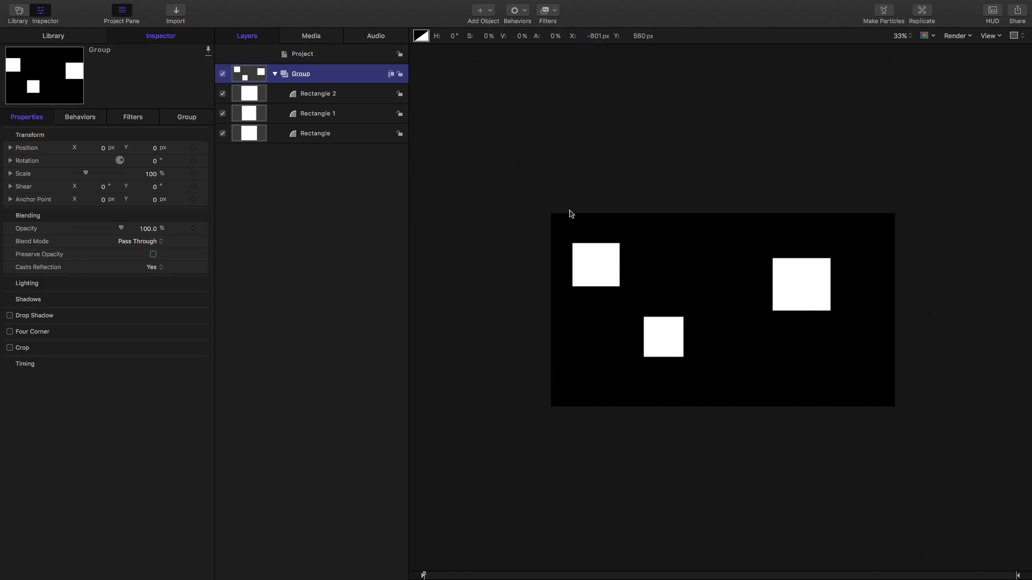
{"action": "left_click", "coordinate": [969, 36]}
{"action": "left_click", "coordinate": [991, 36]}
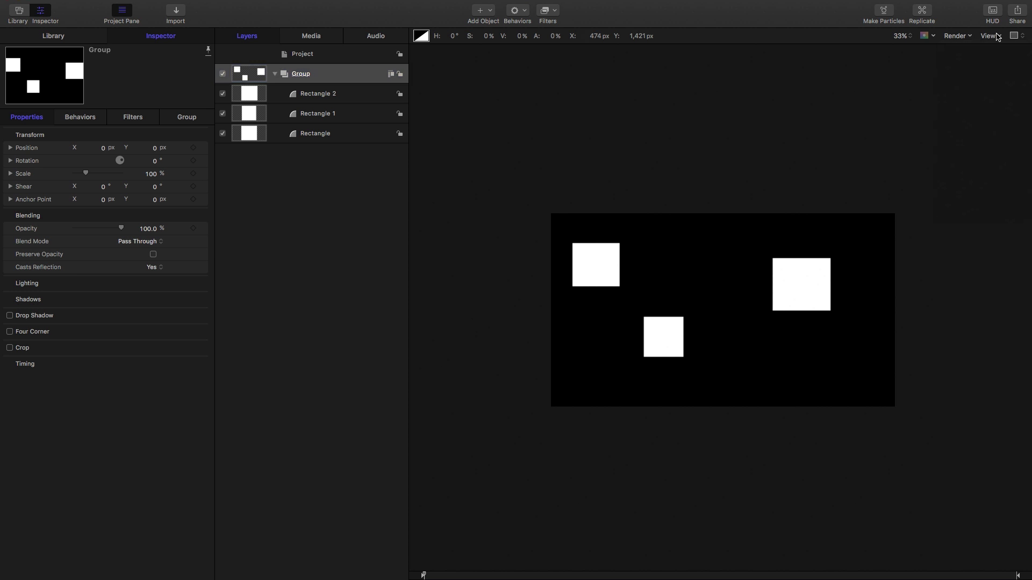
{"action": "left_click", "coordinate": [991, 36]}
{"action": "left_click", "coordinate": [988, 48]}
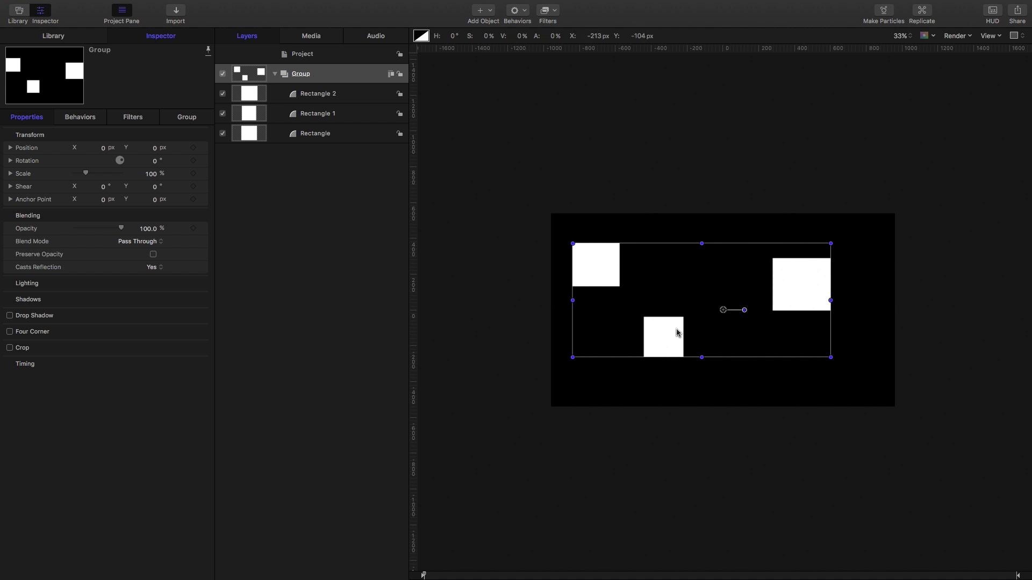
Move Rectangle 2 left and slightly up, then reselect the group
{"action": "left_click", "coordinate": [258, 98]}
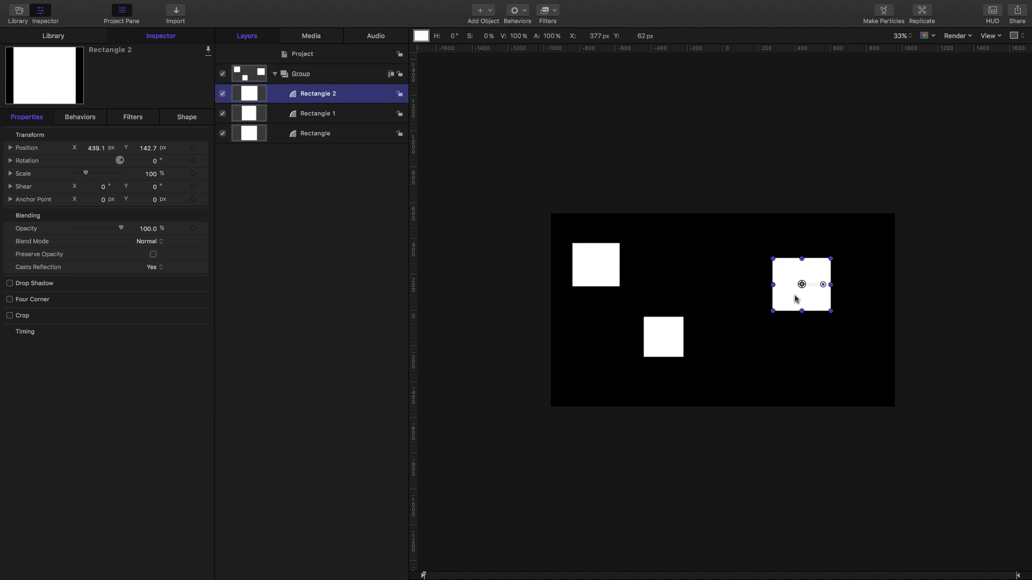
{"action": "left_click_drag", "start_coordinate": [796, 299], "coordinate": [739, 294]}
{"action": "left_click", "coordinate": [774, 311]}
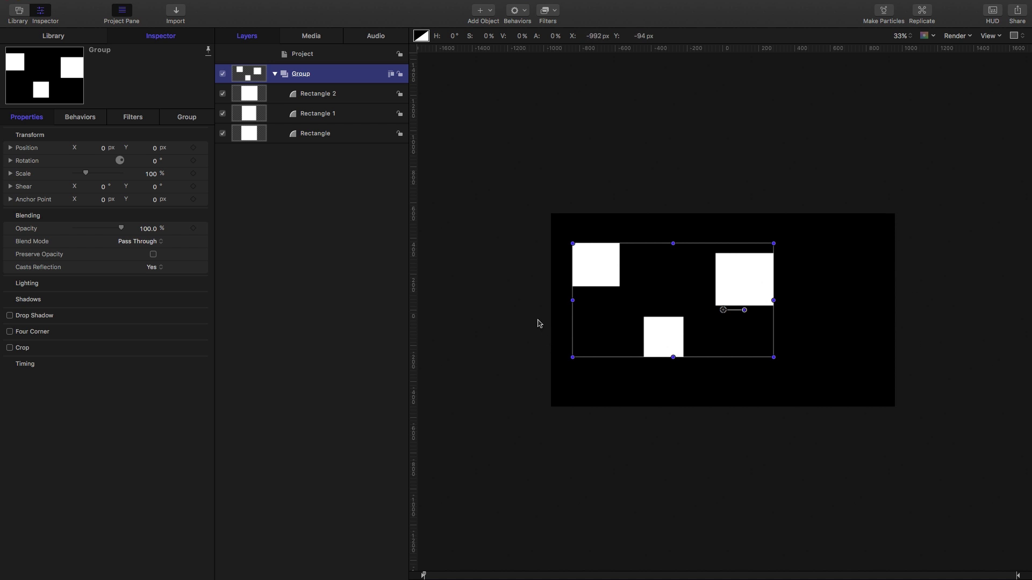
Add a blue Color Solid generator to the group
{"action": "left_click", "coordinate": [491, 10]}
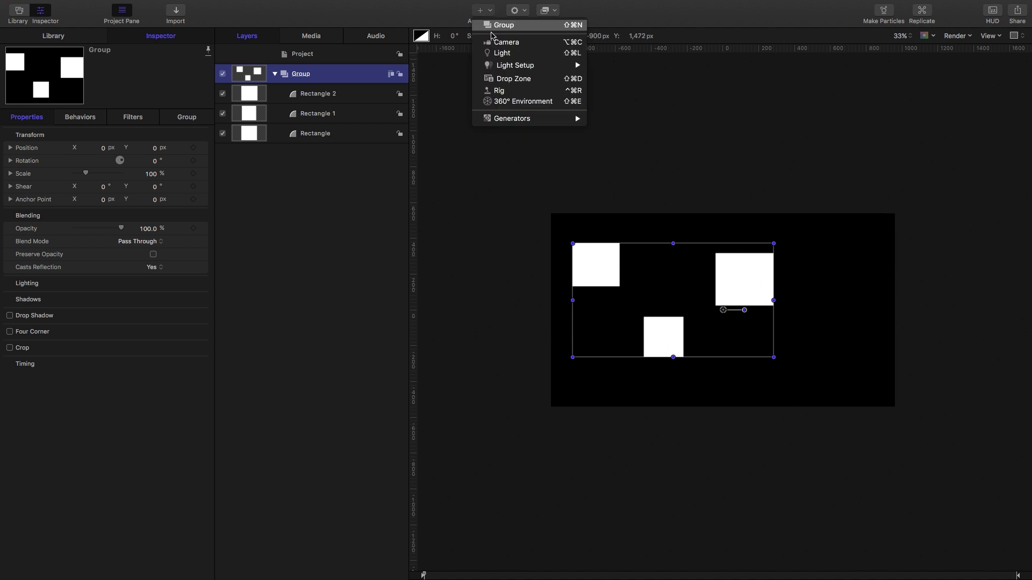
{"action": "mouse_move", "coordinate": [502, 120]}
{"action": "mouse_move", "coordinate": [642, 141]}
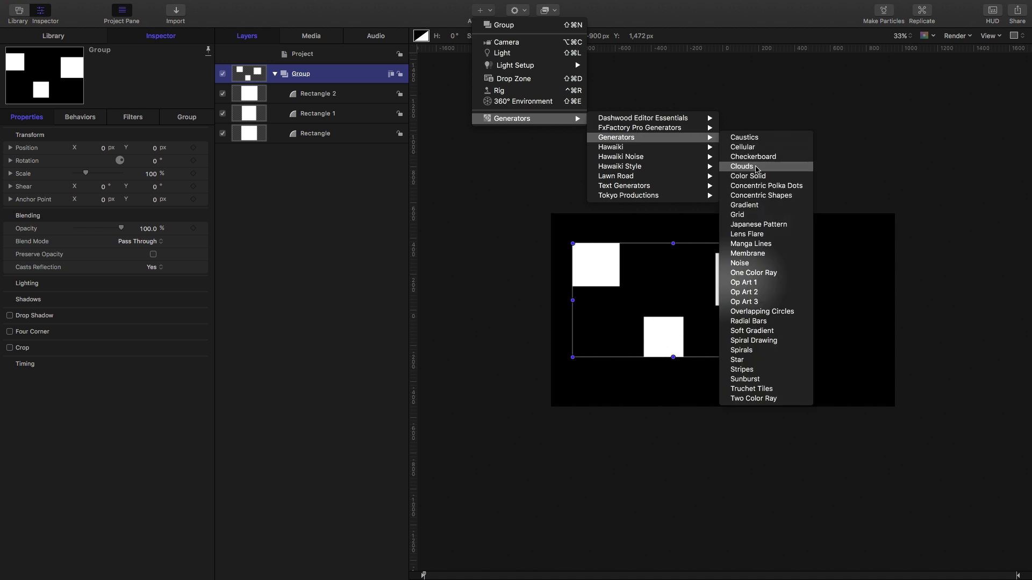
{"action": "left_click", "coordinate": [748, 176]}
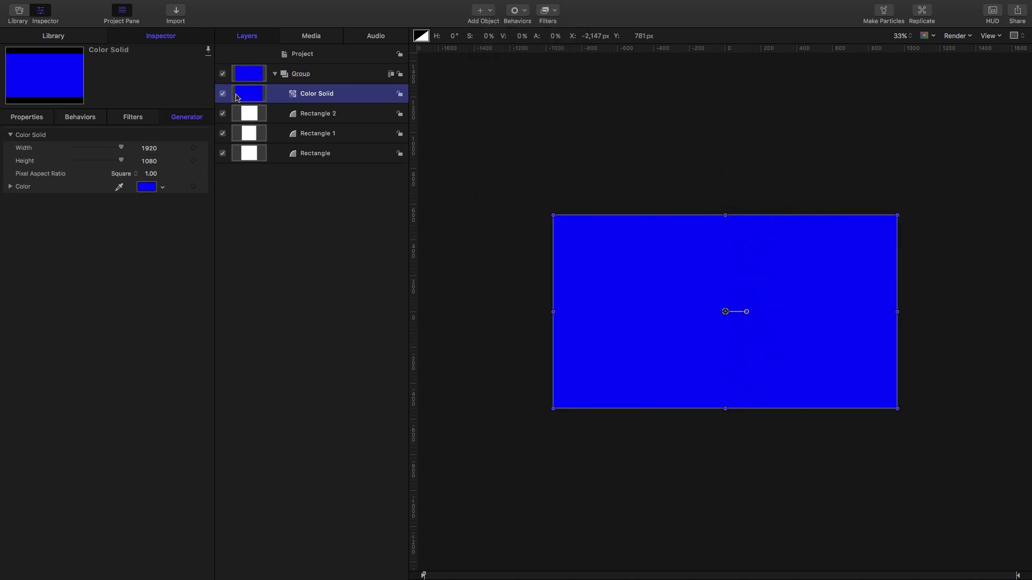
Send the Color Solid below all three squares and narrow its width to 1426 px
{"action": "key", "text": "super+bracketleft"}
{"action": "left_click", "coordinate": [252, 74]}
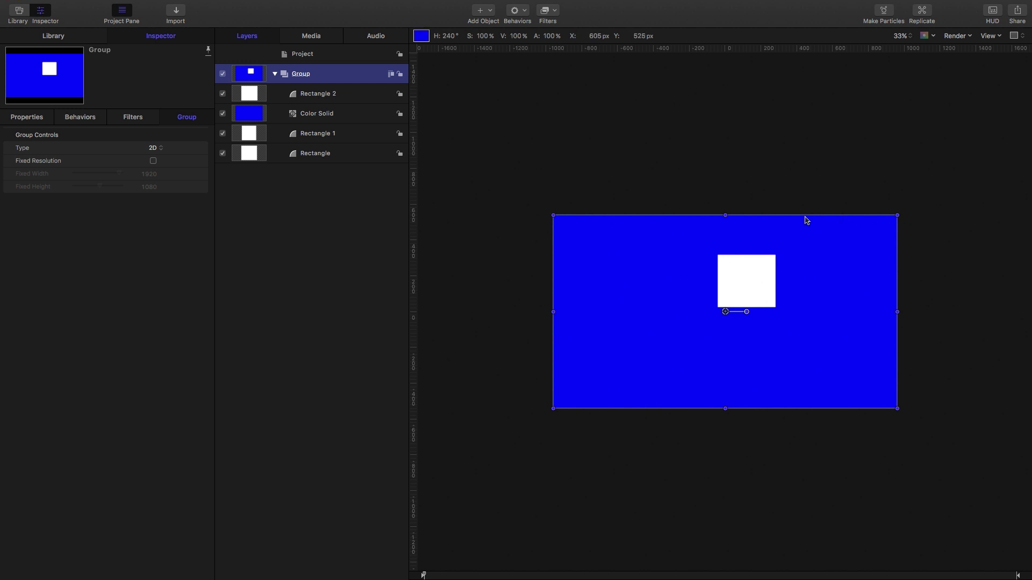
{"action": "left_click", "coordinate": [250, 117]}
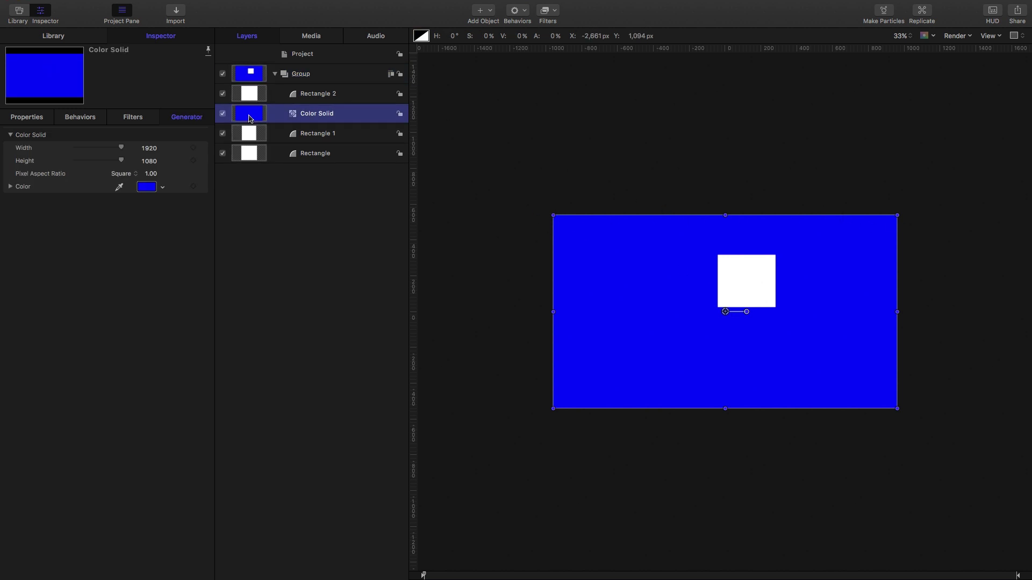
{"action": "key", "text": "super+bracketleft"}
{"action": "key", "text": "super+bracketleft"}
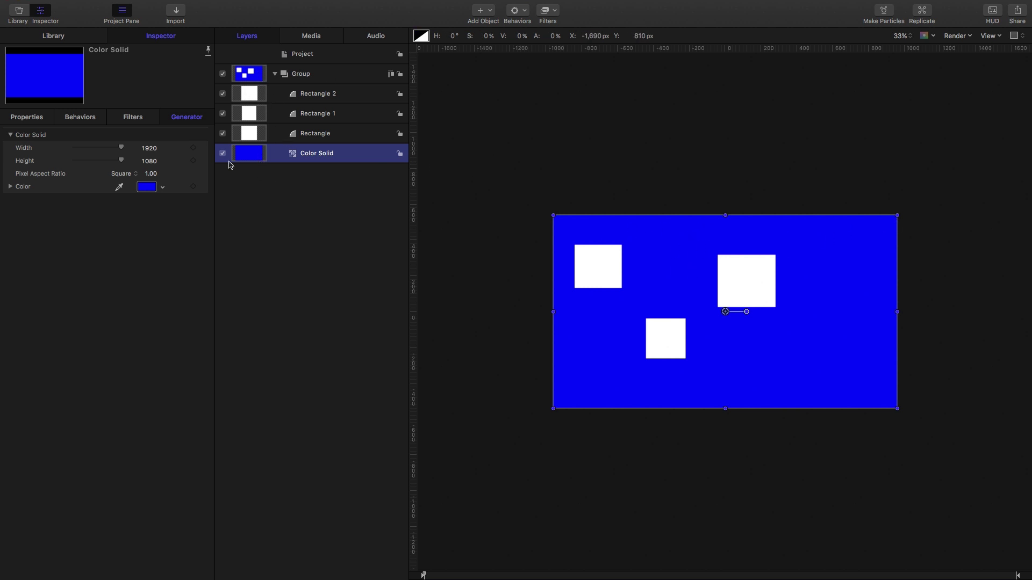
{"action": "left_click_drag", "start_coordinate": [150, 150], "coordinate": [99, 150]}
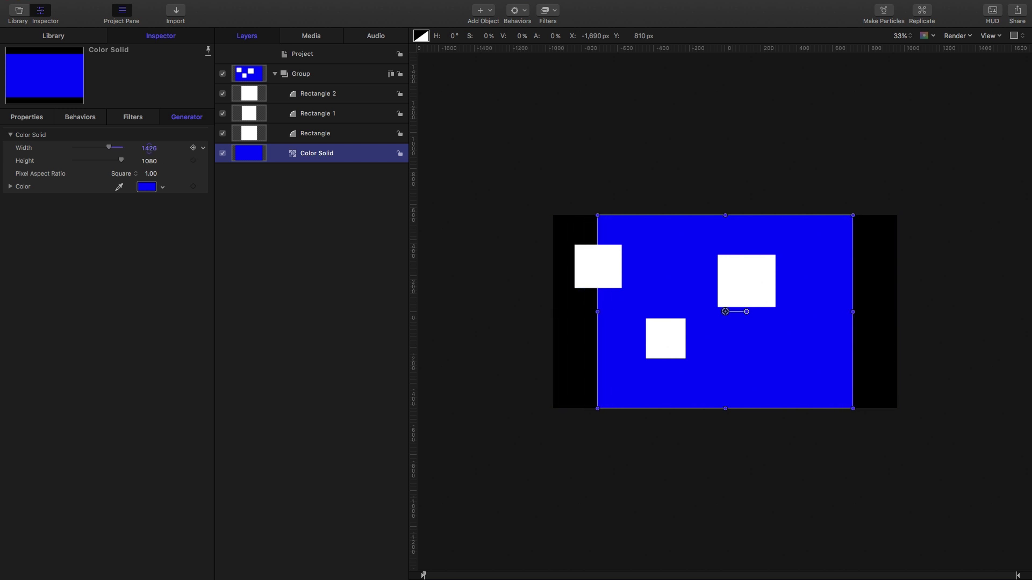
Enable the group's Fixed Resolution at 1080 fixed width, then switch it off so the solid fills the frame
{"action": "left_click", "coordinate": [222, 132]}
{"action": "left_click", "coordinate": [264, 73]}
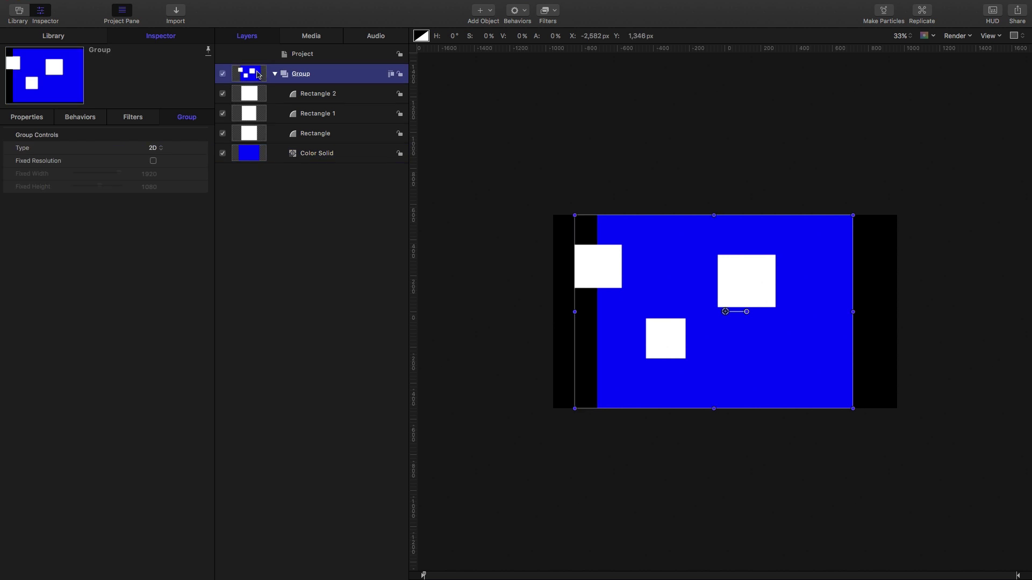
{"action": "left_click", "coordinate": [154, 161]}
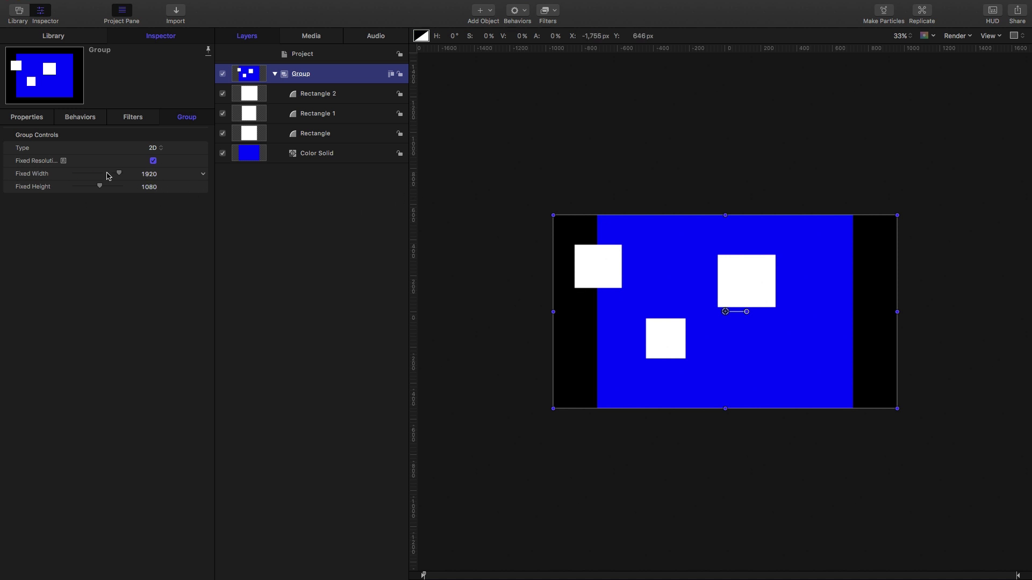
{"action": "left_click", "coordinate": [153, 174]}
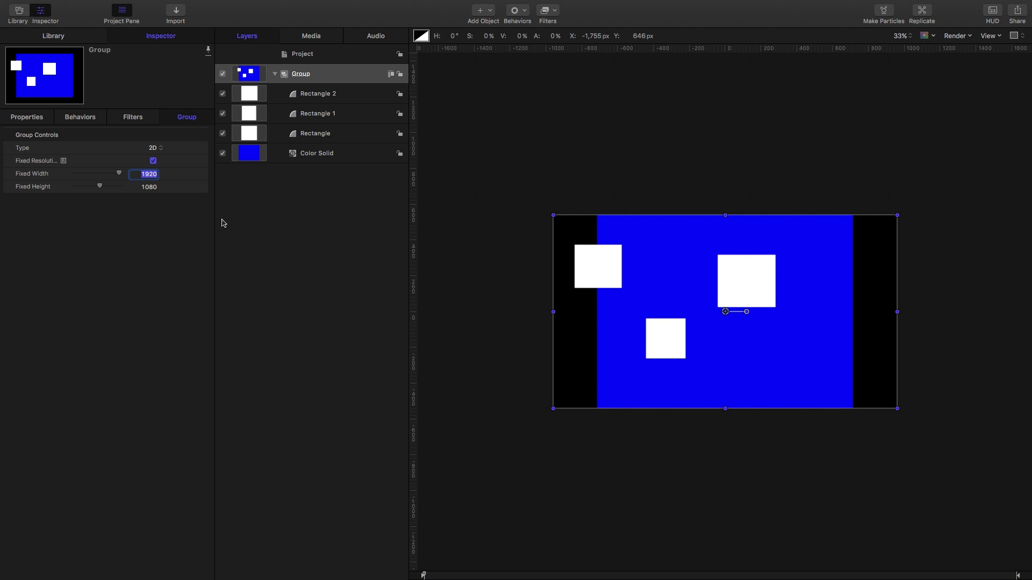
{"action": "type", "text": "1080"}
{"action": "key", "text": "Return"}
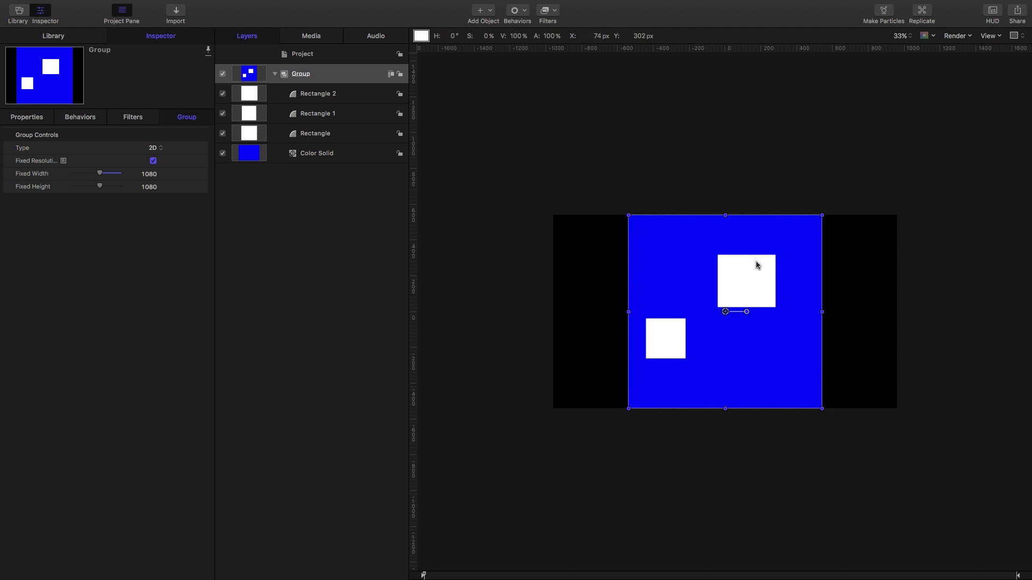
{"action": "left_click", "coordinate": [153, 160]}
Turn off Fixed Resolution and convert Rectangle 2 into a particle emitter
{"action": "left_click", "coordinate": [153, 160]}
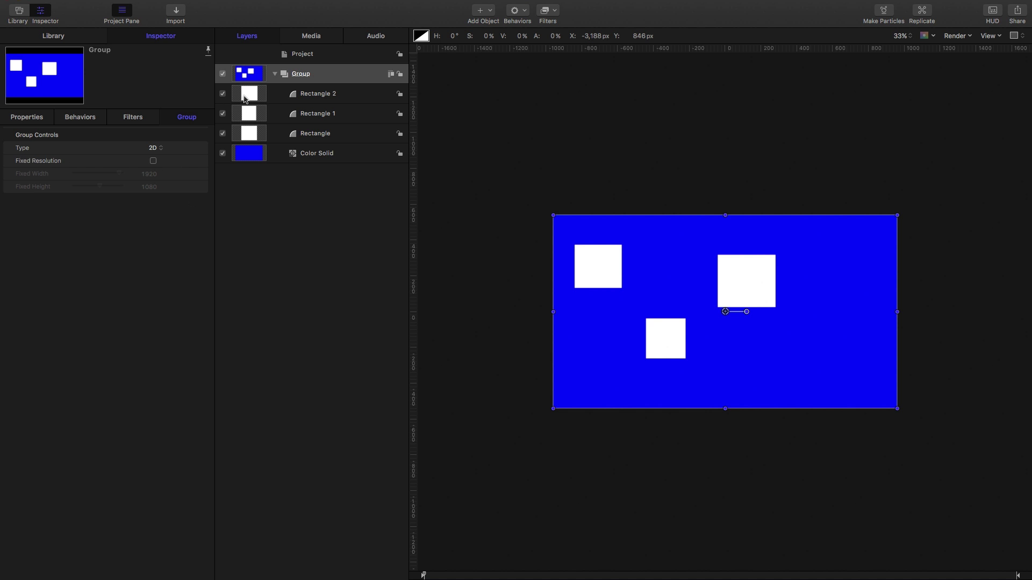
{"action": "left_click", "coordinate": [248, 95]}
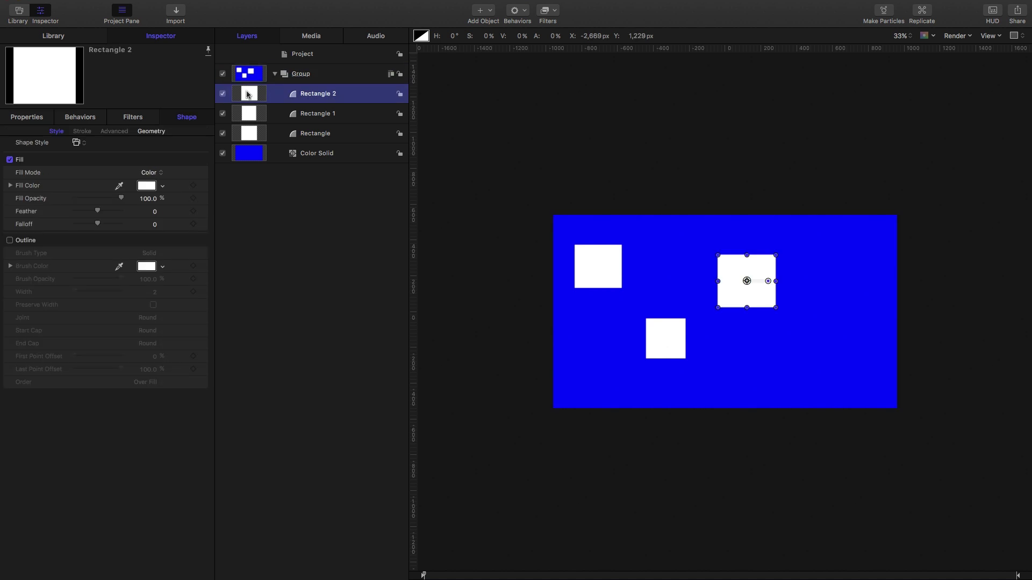
{"action": "key", "text": "e"}
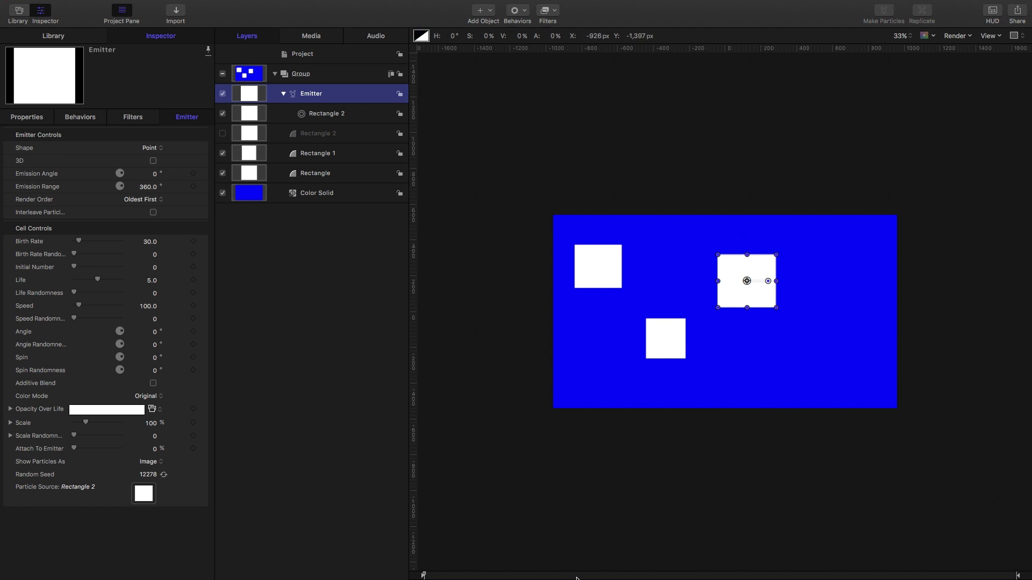
Raise particle speed, reduce particle scale to 13%, and scrub back near the animation start
{"action": "left_click_drag", "start_coordinate": [576, 578], "coordinate": [843, 576]}
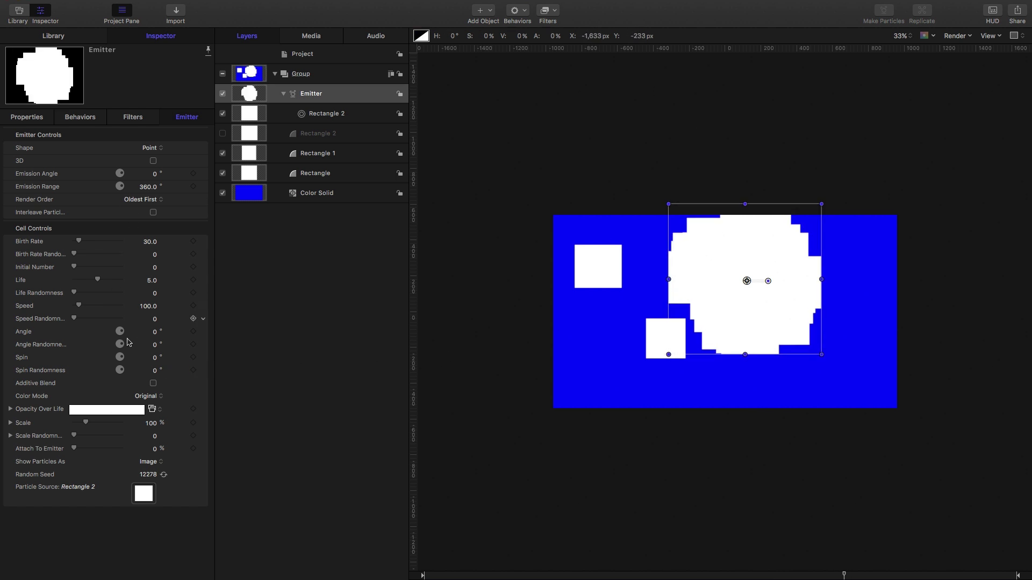
{"action": "mouse_move", "coordinate": [152, 306]}
{"action": "left_mouse_down"}
{"action": "mouse_move", "coordinate": [183, 306]}
{"action": "mouse_move", "coordinate": [152, 306]}
{"action": "left_mouse_up"}
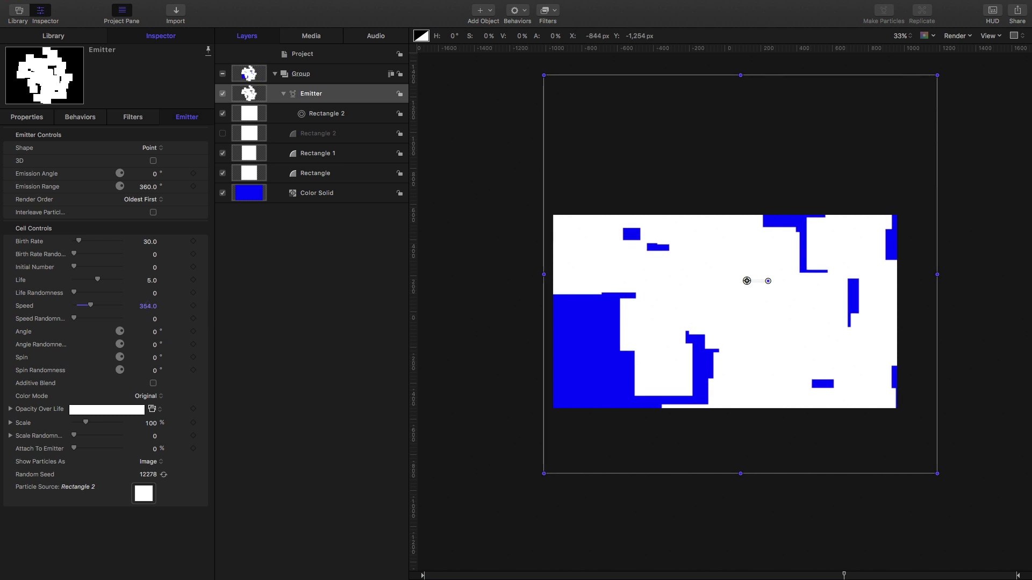
{"action": "left_click_drag", "start_coordinate": [153, 423], "coordinate": [105, 423]}
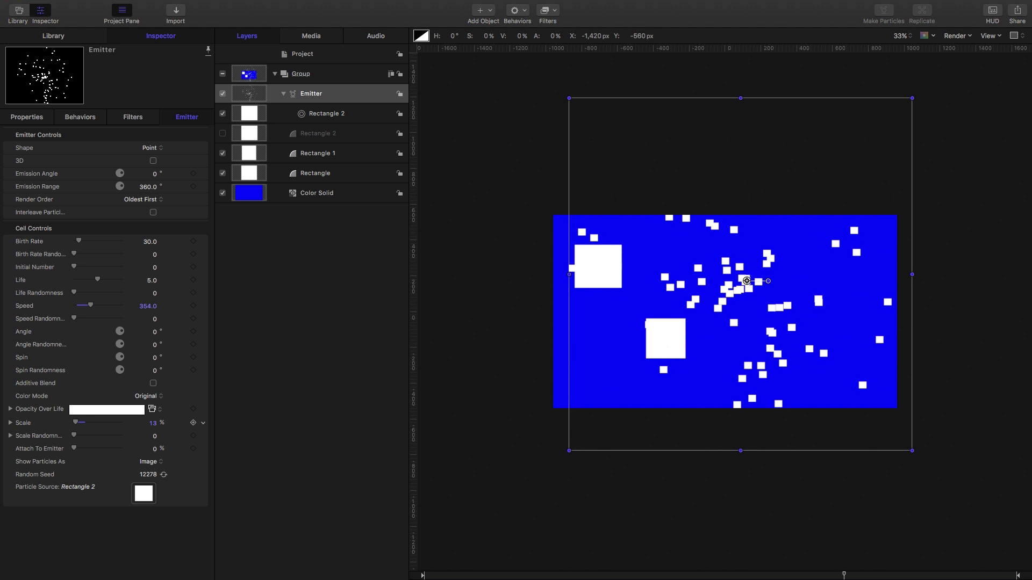
{"action": "left_click", "coordinate": [249, 76]}
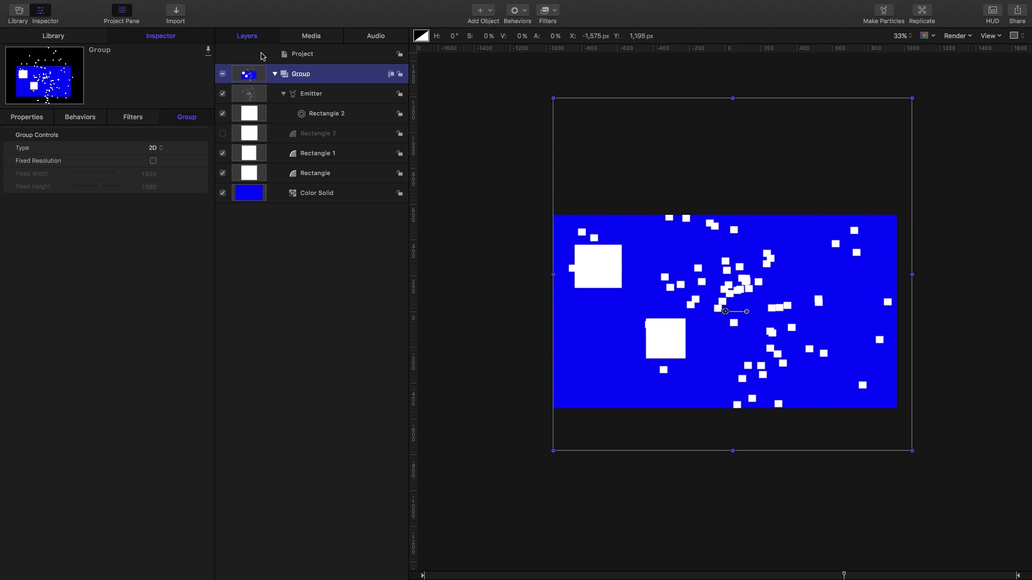
{"action": "left_click_drag", "start_coordinate": [434, 576], "coordinate": [460, 575]}
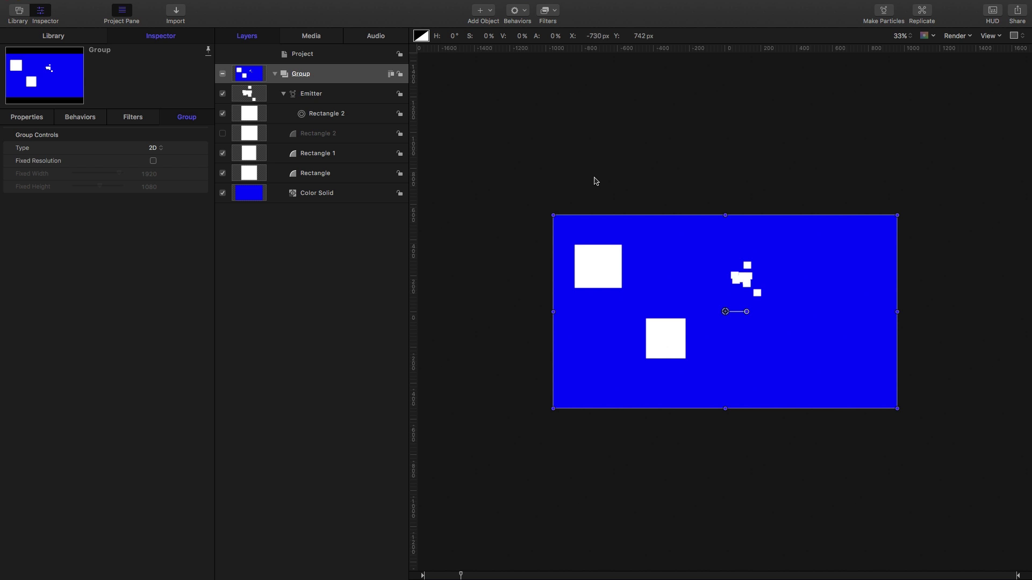
Play and scrub the animation to preview the particles spreading out
{"action": "left_click", "coordinate": [244, 193]}
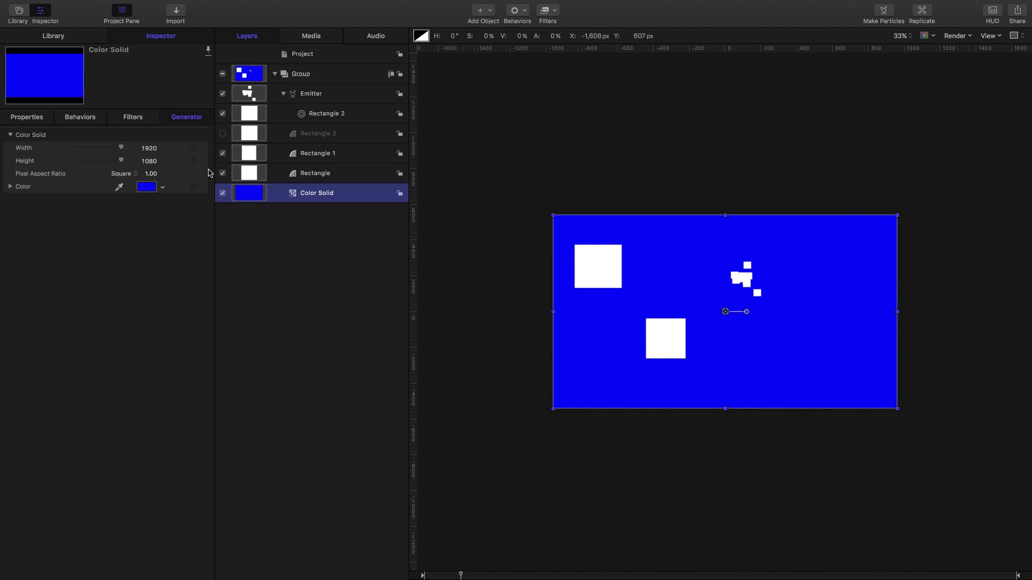
{"action": "key", "text": "space"}
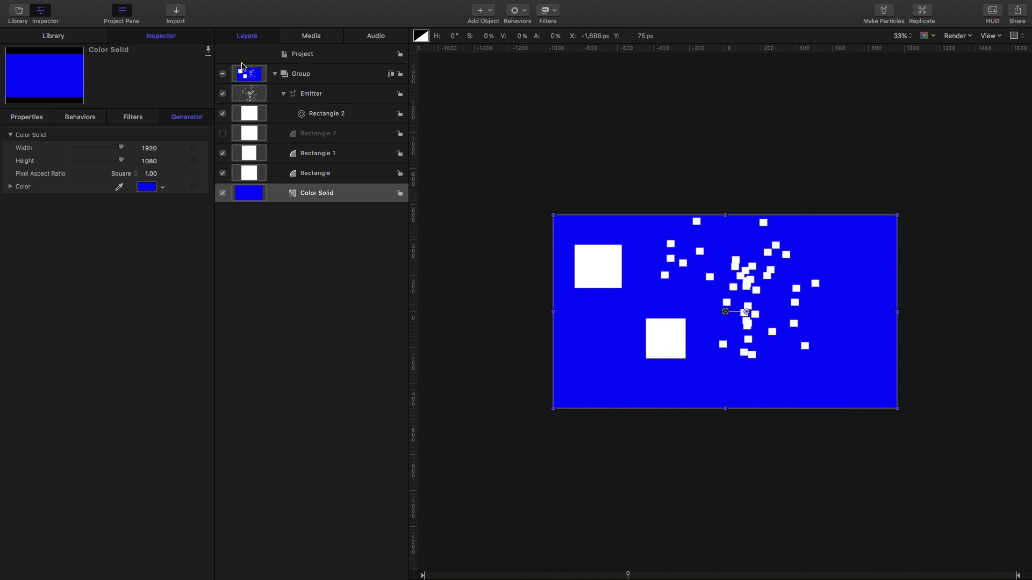
{"action": "key", "text": "super+shift+Up"}
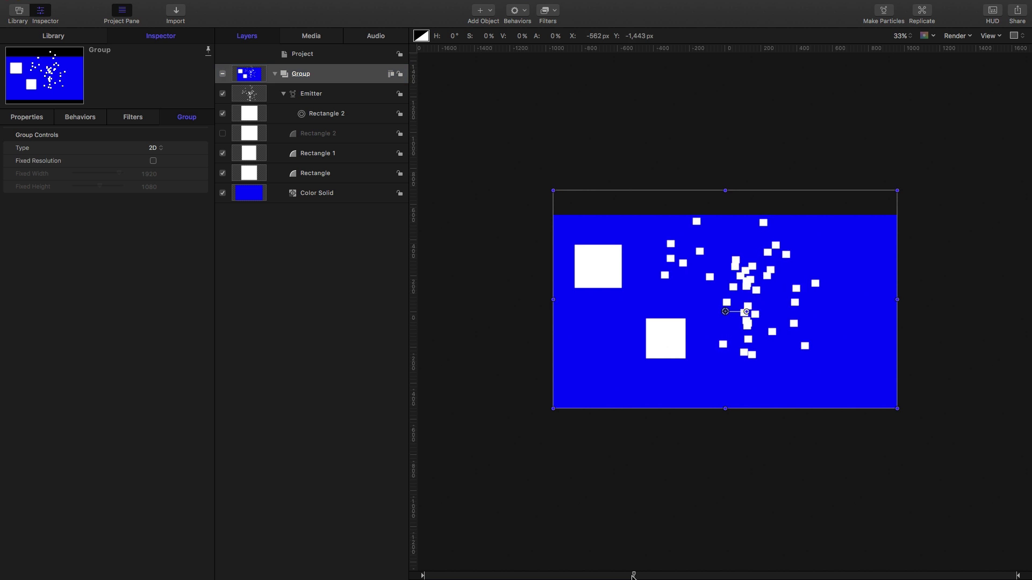
{"action": "left_click_drag", "start_coordinate": [633, 576], "coordinate": [869, 574]}
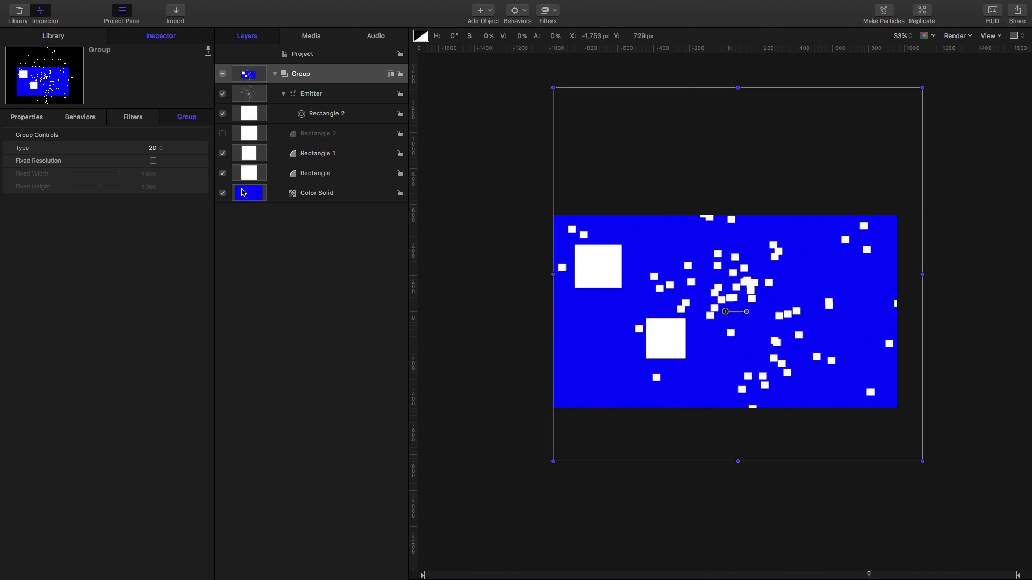
Turn on the group's Fixed Resolution with a 1080 fixed width, cropping the particles to a square
{"action": "left_click", "coordinate": [153, 161]}
{"action": "mouse_move", "coordinate": [744, 574]}
{"action": "left_mouse_down"}
{"action": "mouse_move", "coordinate": [615, 572]}
{"action": "mouse_move", "coordinate": [986, 574]}
{"action": "mouse_move", "coordinate": [518, 574]}
{"action": "mouse_move", "coordinate": [887, 577]}
{"action": "mouse_move", "coordinate": [751, 574]}
{"action": "left_mouse_up"}
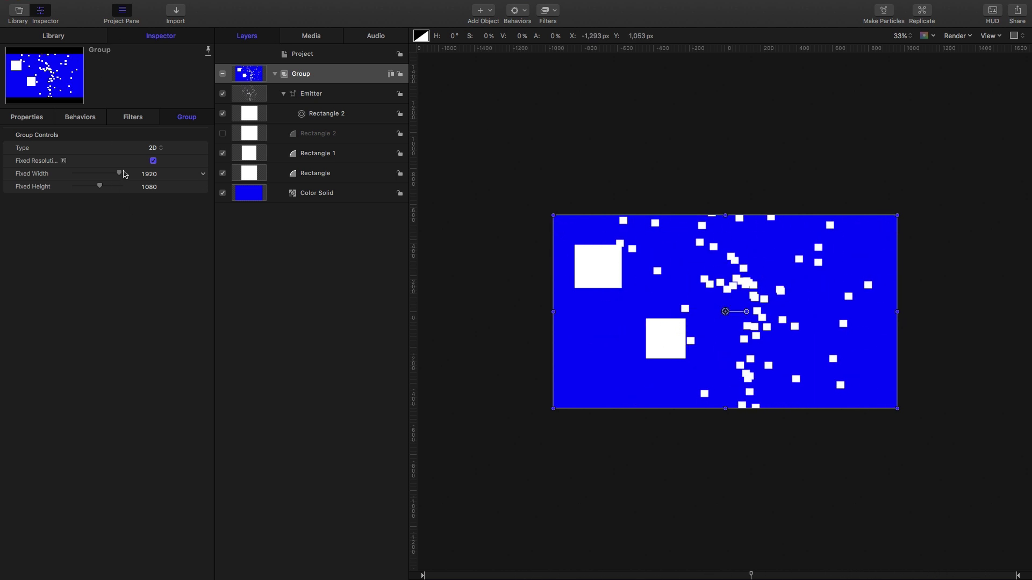
{"action": "left_click", "coordinate": [151, 174]}
{"action": "type", "text": "1080"}
{"action": "key", "text": "Return"}
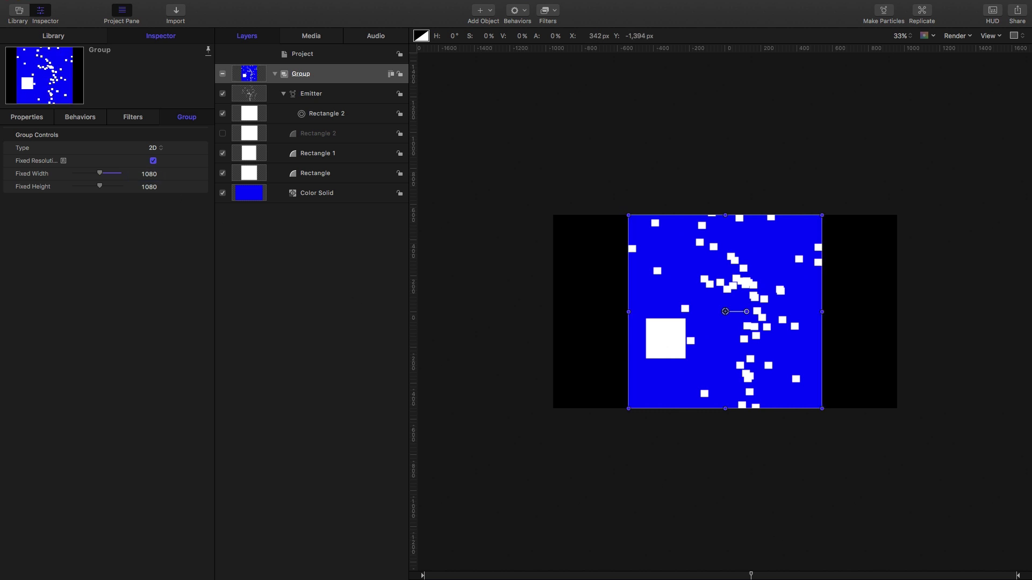
{"action": "left_click_drag", "start_coordinate": [751, 574], "coordinate": [622, 579]}
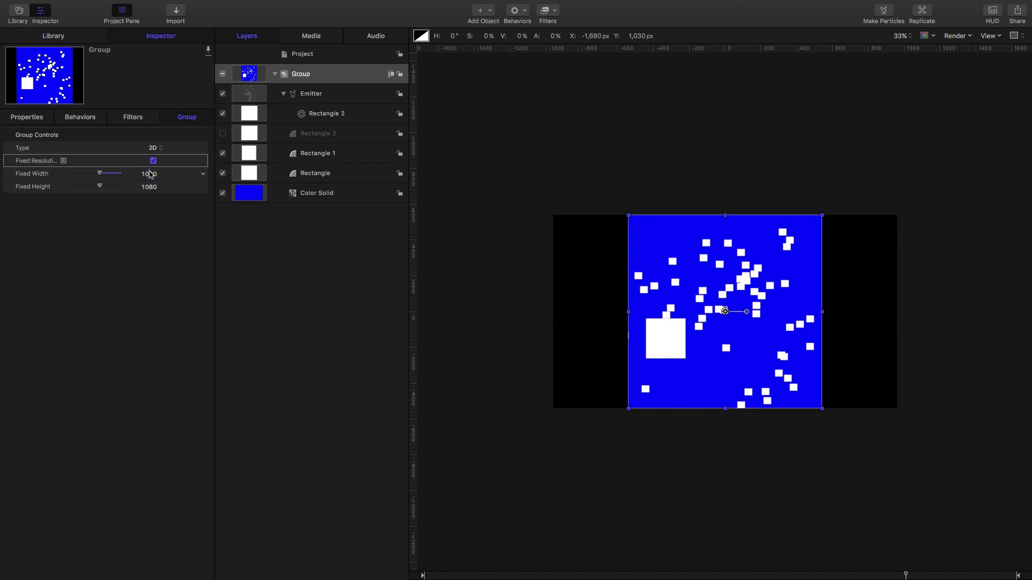
Turn off Fixed Resolution and start a text layer at frame centre, correcting a typo in 'RASTERISE'
{"action": "left_click", "coordinate": [153, 160]}
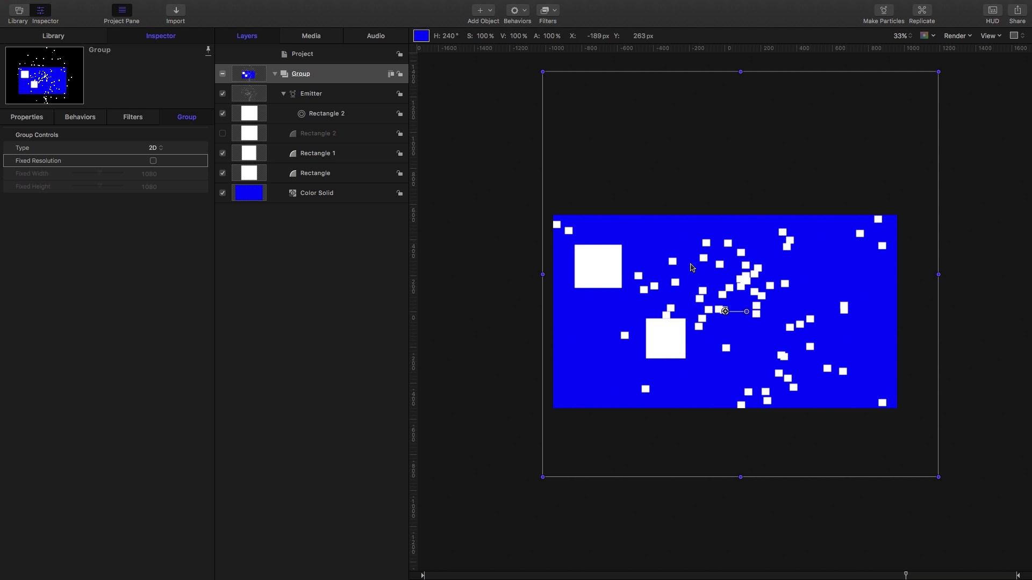
{"action": "left_click", "coordinate": [321, 97]}
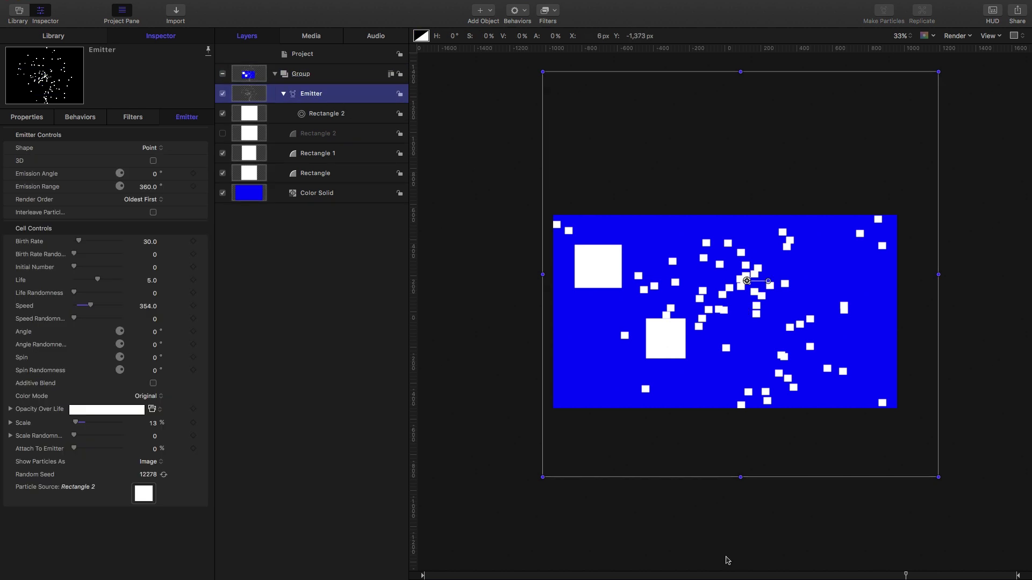
{"action": "key", "text": "t"}
{"action": "left_click", "coordinate": [697, 291]}
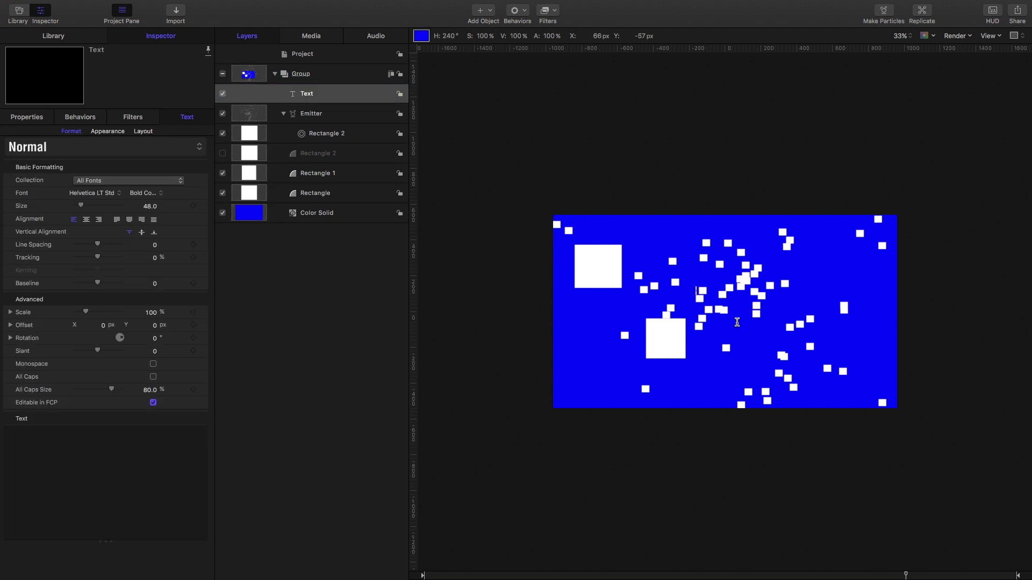
{"action": "type", "text": "RASTERISE"}
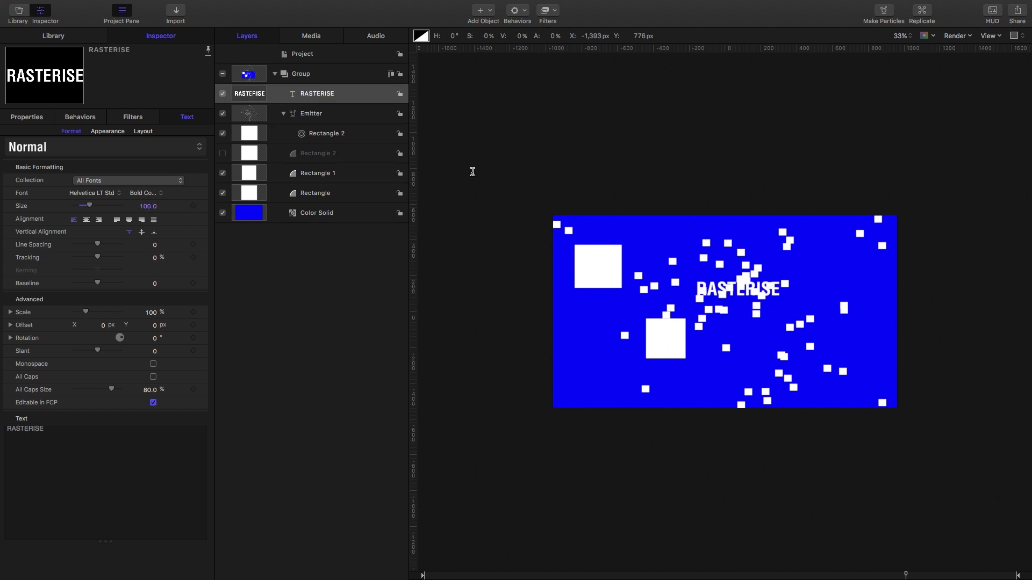
Finish typing 'RASTERISE', then hide the emitter and all rectangle layers
{"action": "left_click", "coordinate": [245, 114]}
{"action": "left_click", "coordinate": [262, 189], "text": "shift"}
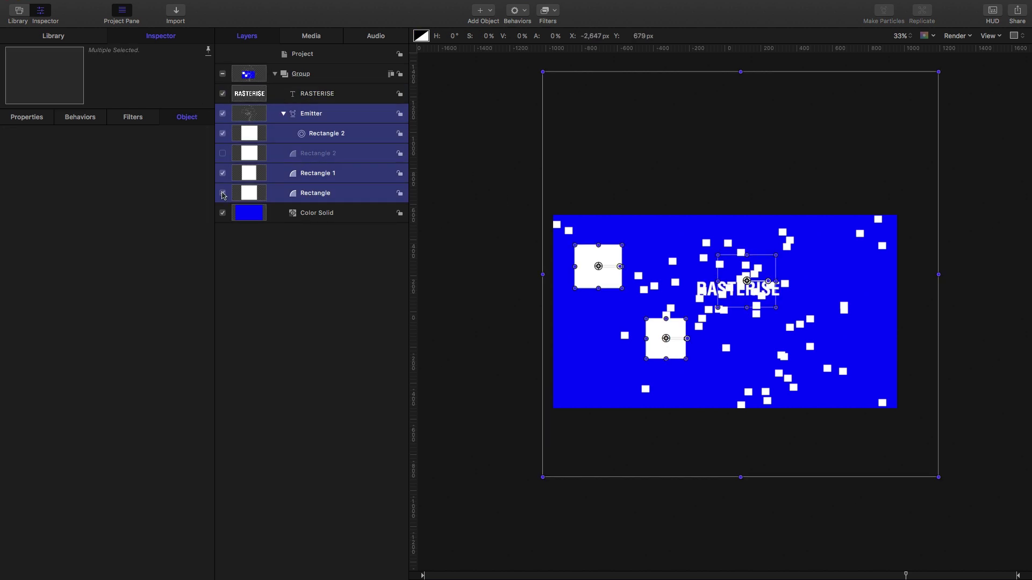
{"action": "left_click", "coordinate": [222, 194]}
Scale the group up to 416% and zoom the canvas in on the lettering
{"action": "left_click", "coordinate": [246, 179]}
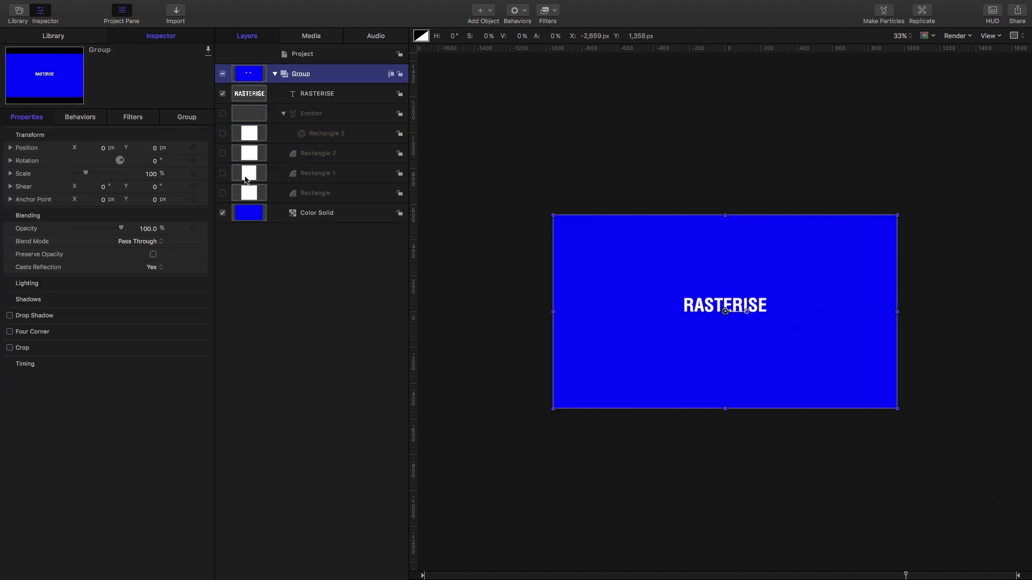
{"action": "left_click", "coordinate": [181, 115]}
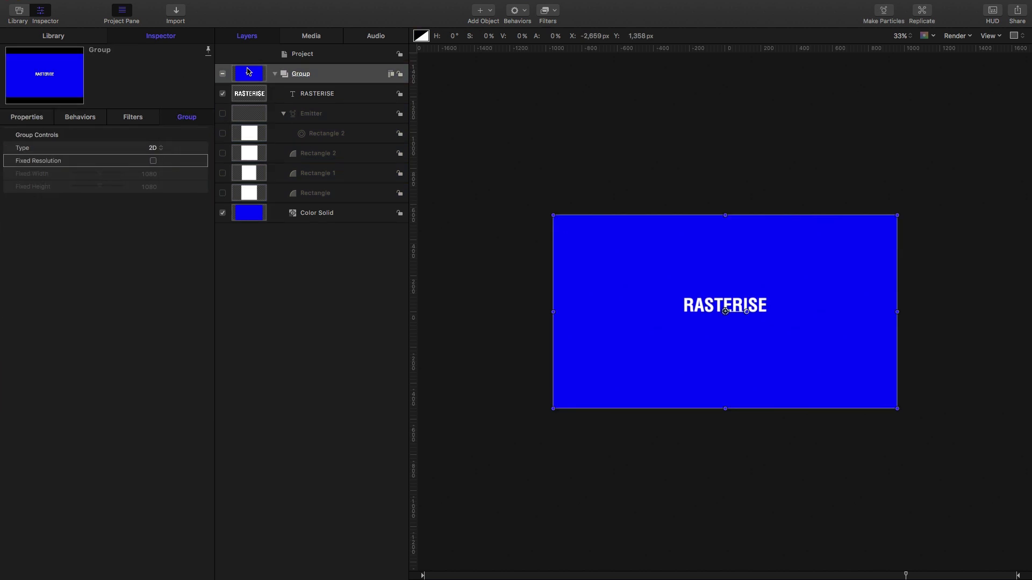
{"action": "left_click", "coordinate": [31, 119]}
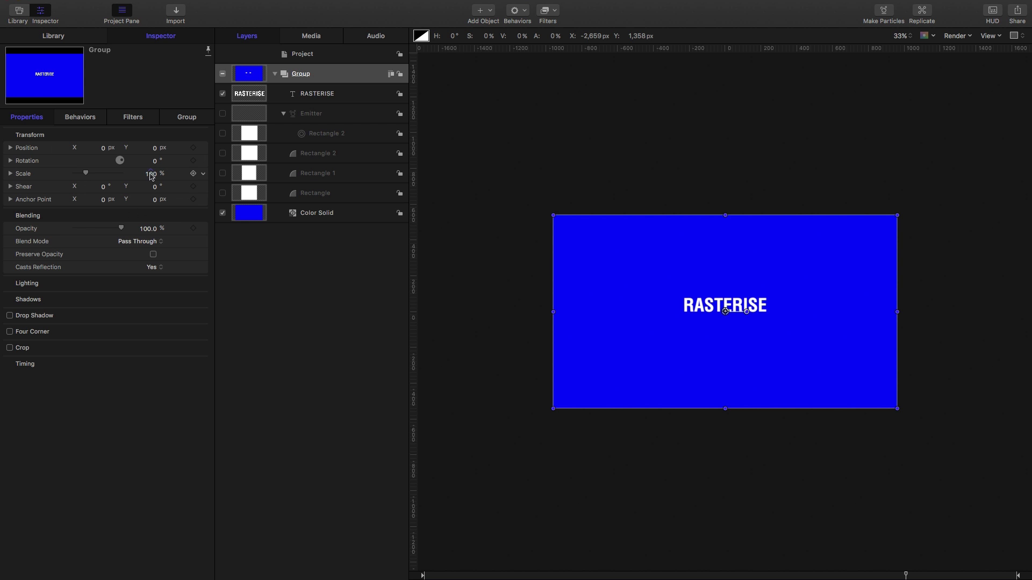
{"action": "left_click_drag", "start_coordinate": [151, 174], "coordinate": [237, 174]}
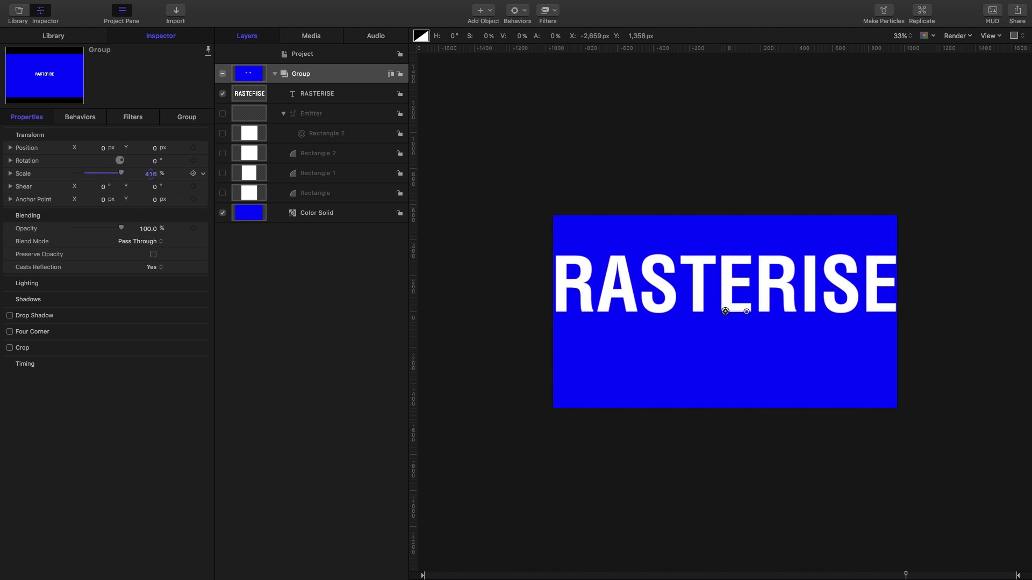
{"action": "key", "text": "super+equal"}
{"action": "key", "text": "super+equal"}
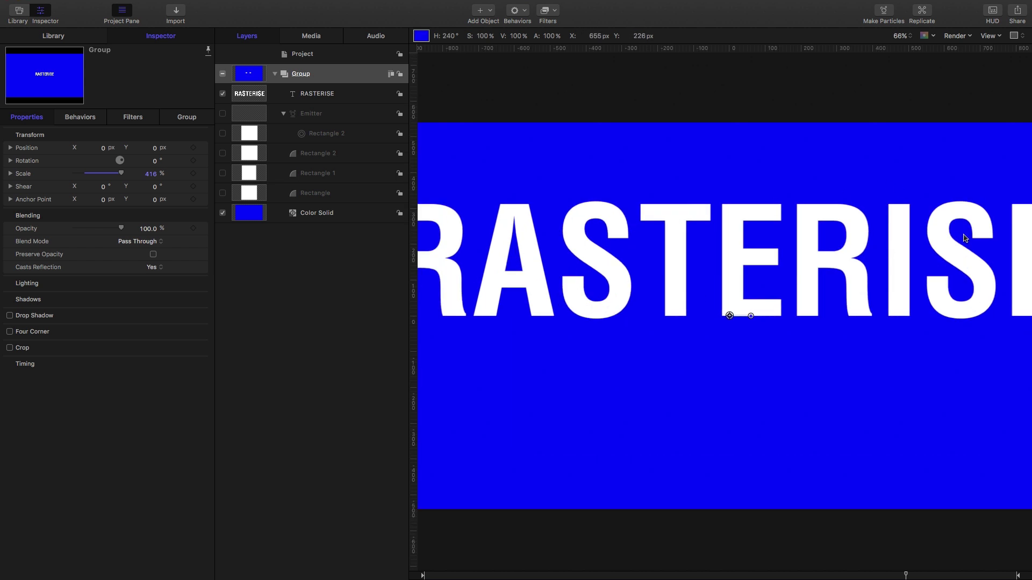
{"action": "left_click", "coordinate": [188, 117]}
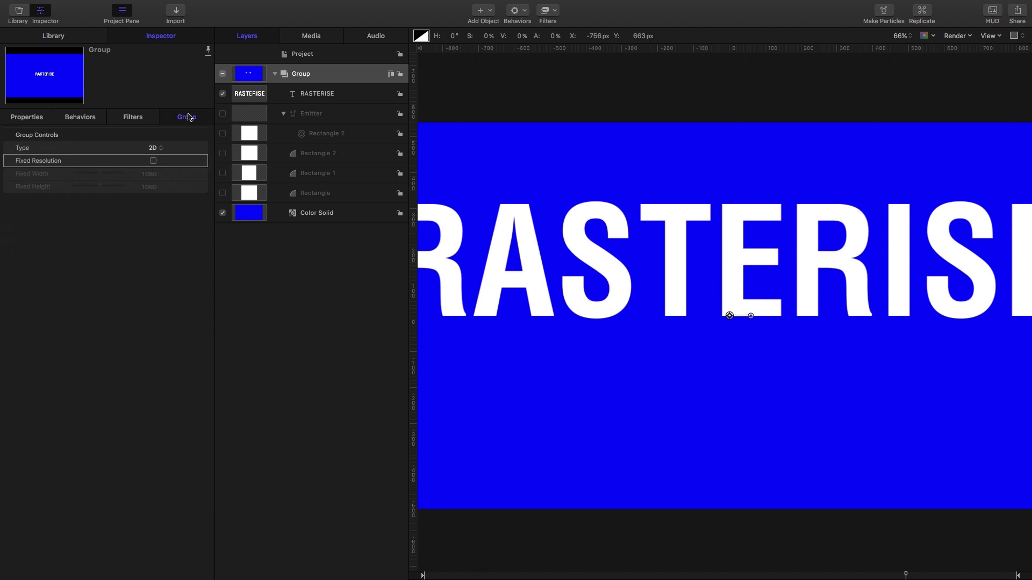
Enable Fixed Resolution, scale the group to 611%, and toggle Fixed Resolution off and on to compare sharpness
{"action": "left_click", "coordinate": [153, 161]}
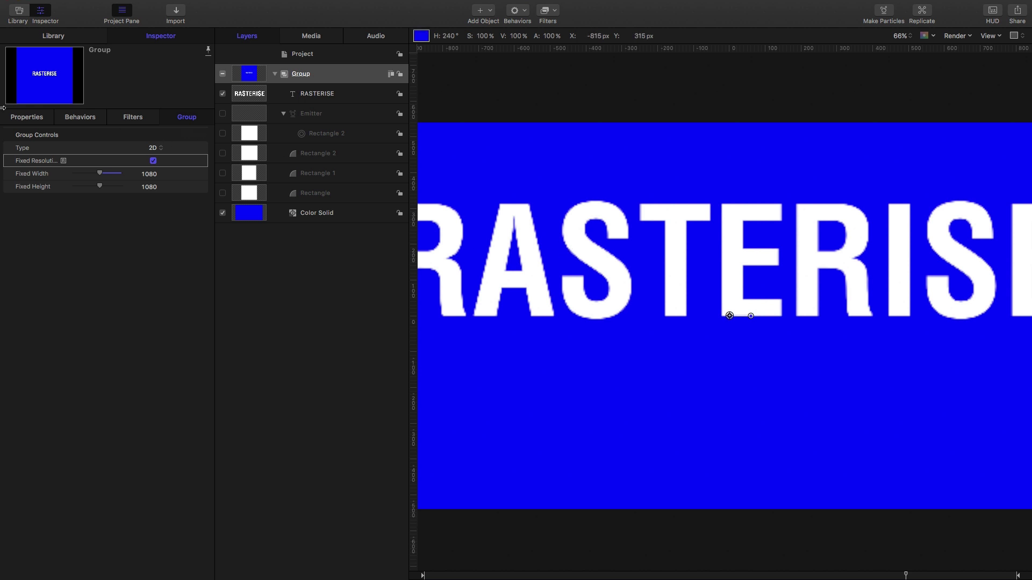
{"action": "left_click", "coordinate": [32, 118]}
{"action": "left_click_drag", "start_coordinate": [152, 173], "coordinate": [449, 212]}
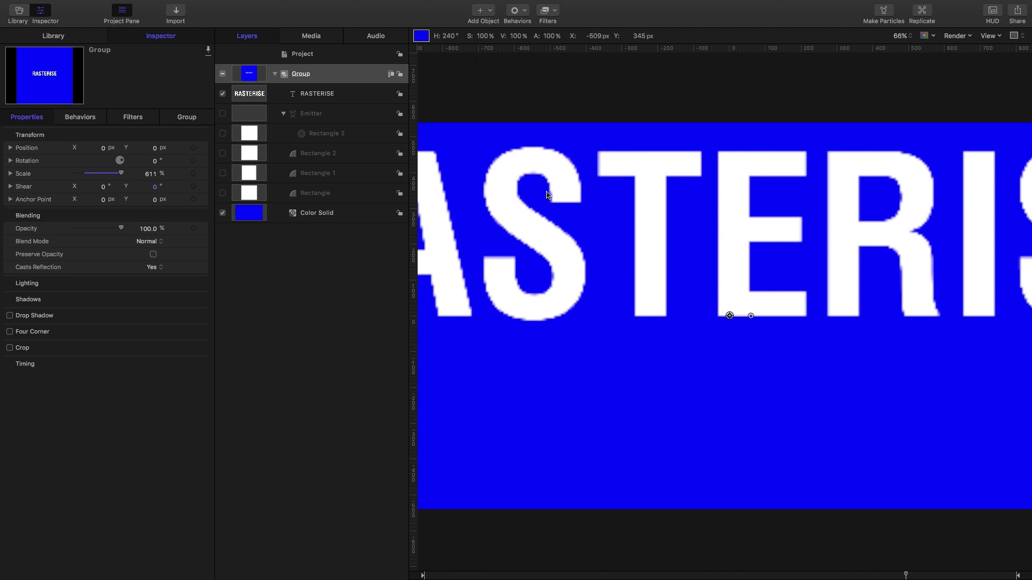
{"action": "key", "text": "F4"}
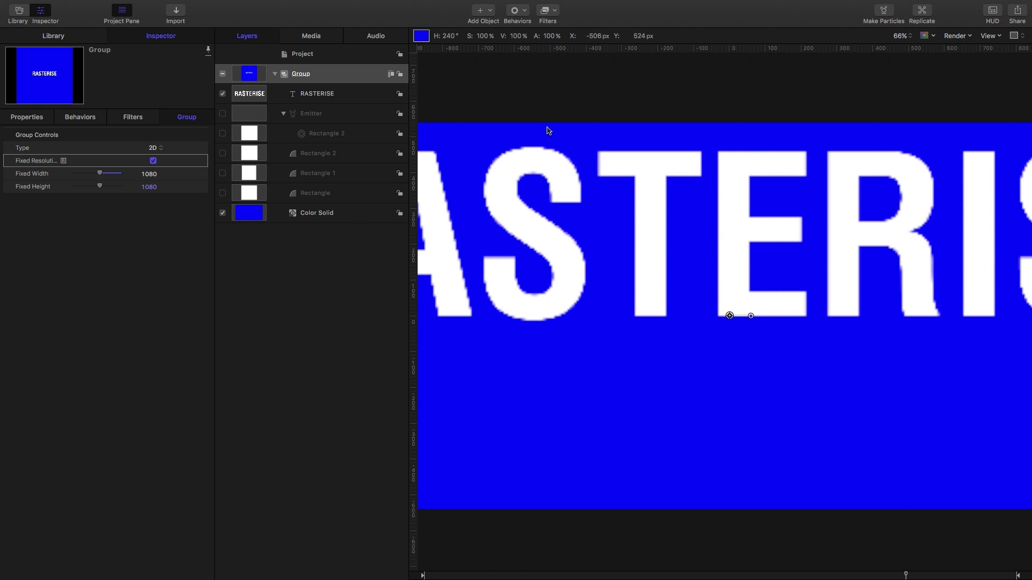
{"action": "left_click", "coordinate": [153, 162]}
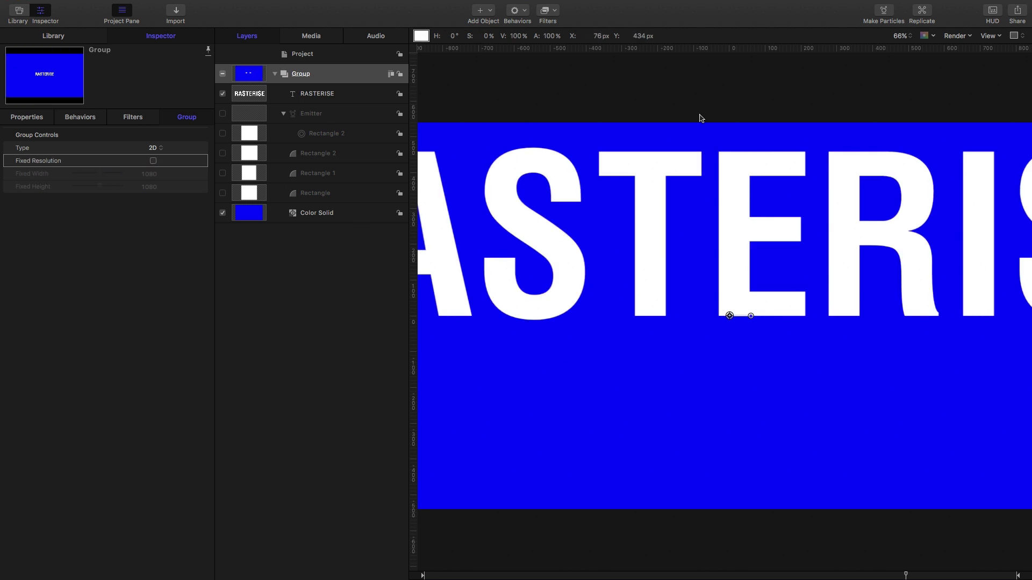
{"action": "left_click", "coordinate": [153, 161]}
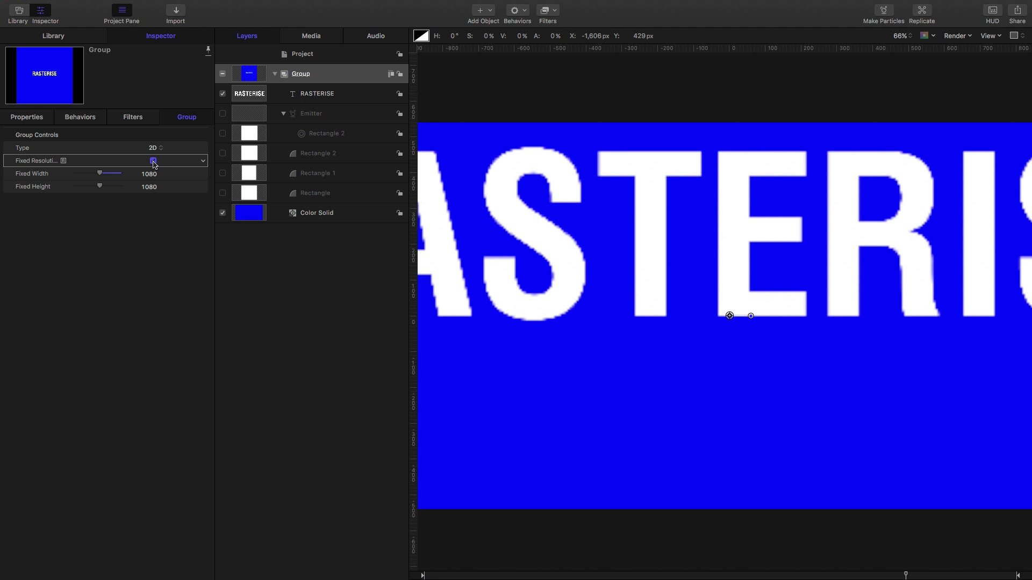
{"action": "left_click", "coordinate": [153, 160]}
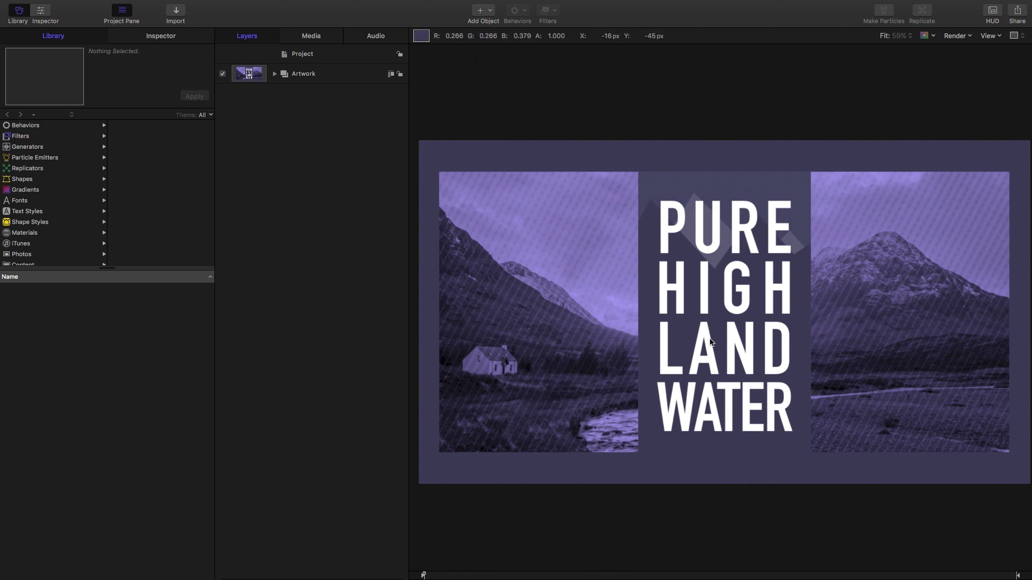
Add a new empty group at project level above Artwork and select the Bezier drawing tool
{"action": "left_click", "coordinate": [312, 55]}
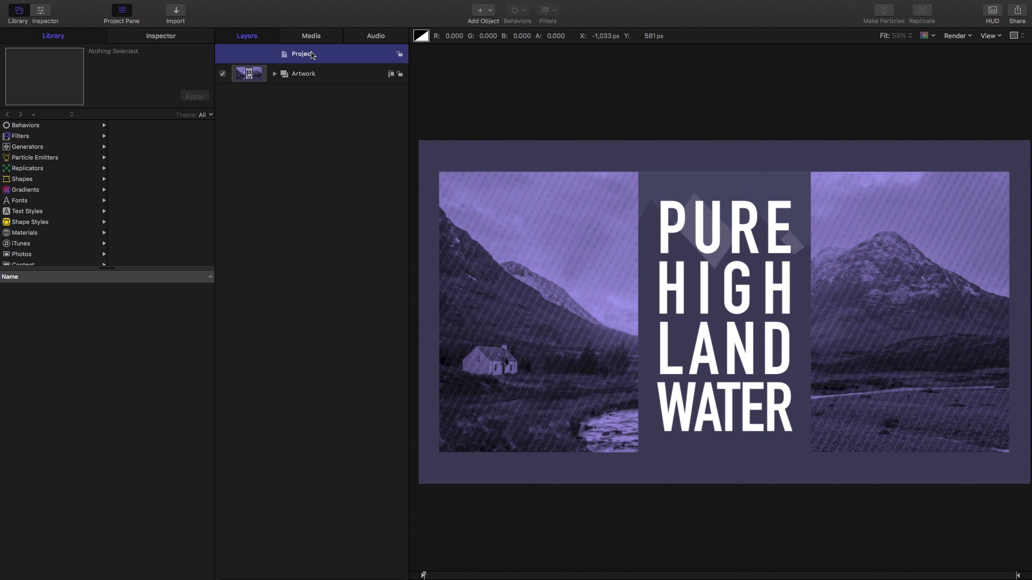
{"action": "key", "text": "super+shift+n"}
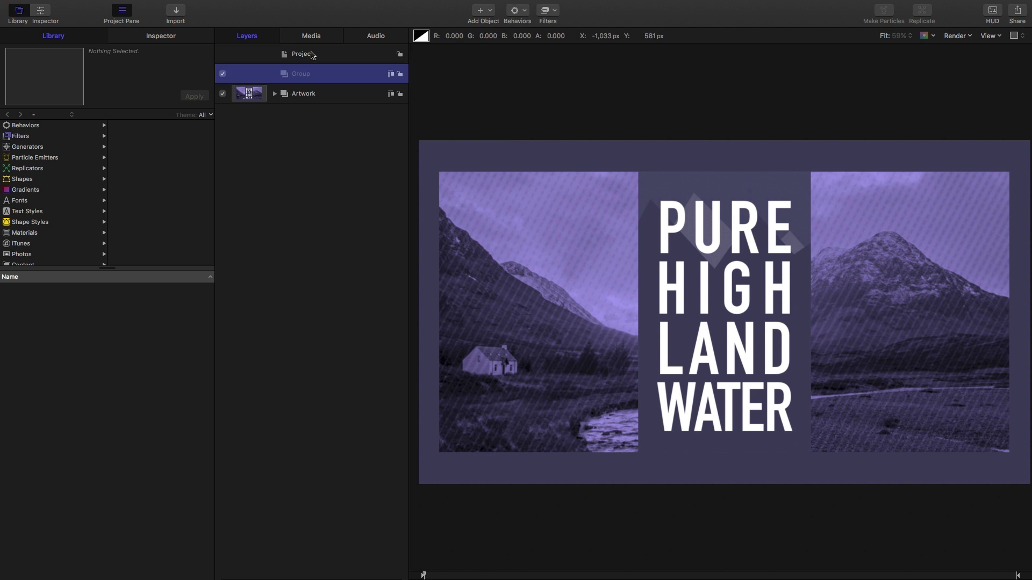
{"action": "left_click", "coordinate": [148, 6]}
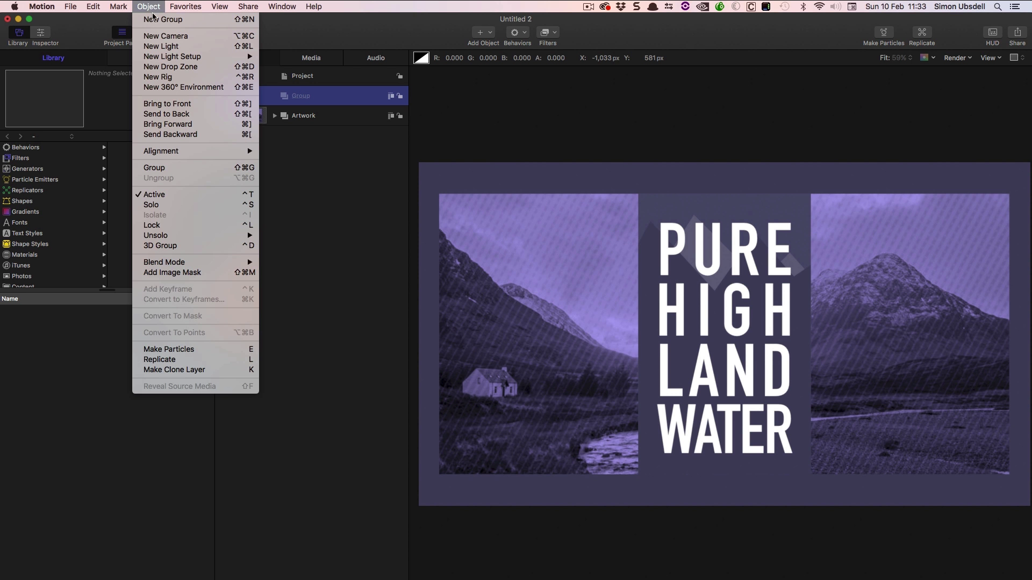
{"action": "left_click", "coordinate": [151, 5]}
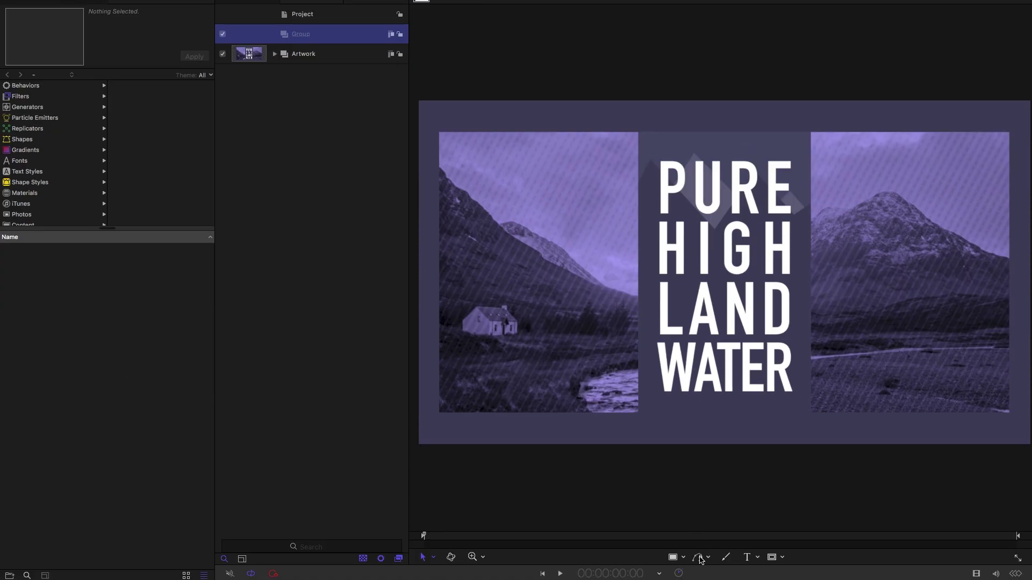
{"action": "left_click", "coordinate": [700, 560]}
{"action": "left_click", "coordinate": [705, 525]}
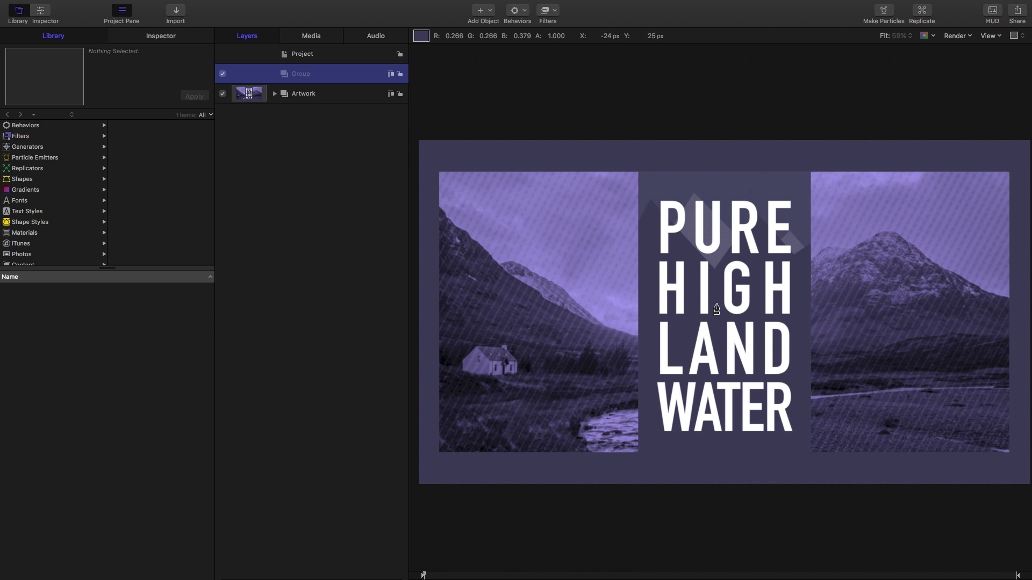
Draw a closed, curved white droplet Bezier shape between the I and G of HIGH
{"action": "scroll", "coordinate": [717, 309], "scroll_direction": "up", "scroll_amount": 8}
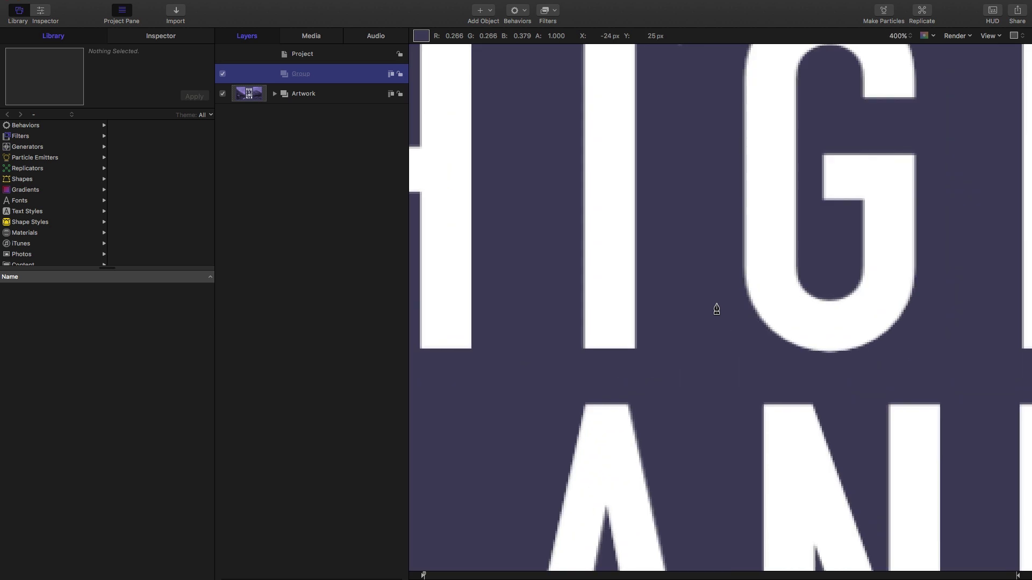
{"action": "scroll", "coordinate": [717, 309], "scroll_direction": "up", "scroll_amount": 2}
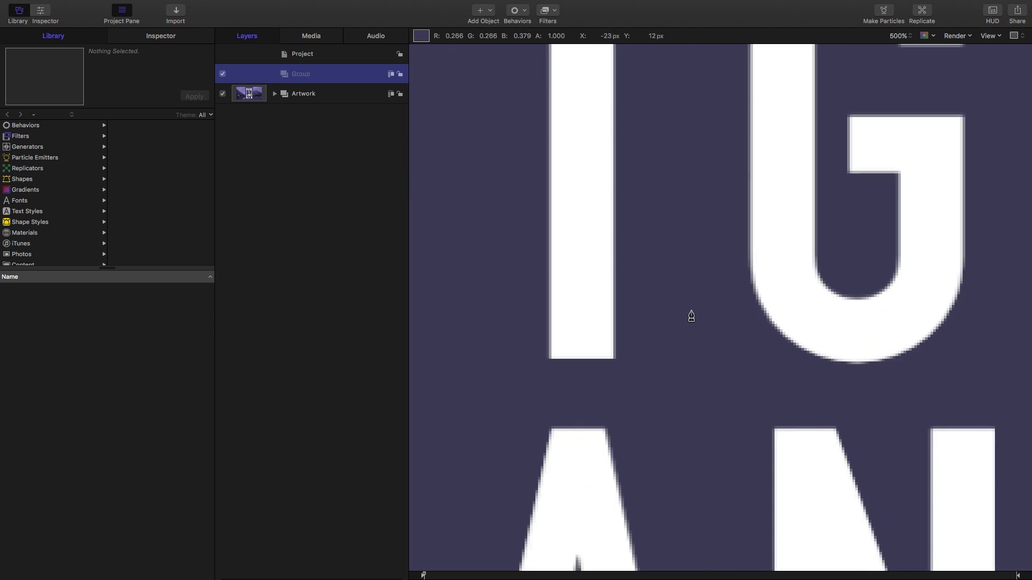
{"action": "left_click", "coordinate": [700, 311]}
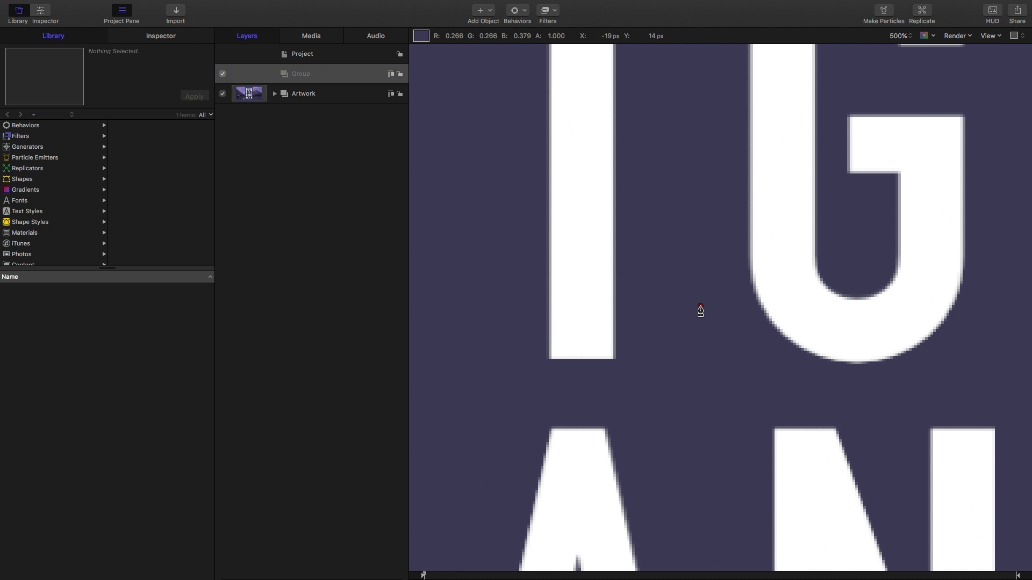
{"action": "left_click", "coordinate": [682, 366]}
{"action": "mouse_move", "coordinate": [700, 391]}
{"action": "left_mouse_down"}
{"action": "mouse_move", "coordinate": [714, 392]}
{"action": "mouse_move", "coordinate": [704, 392]}
{"action": "mouse_move", "coordinate": [708, 380]}
{"action": "left_mouse_up"}
{"action": "left_click", "coordinate": [700, 306]}
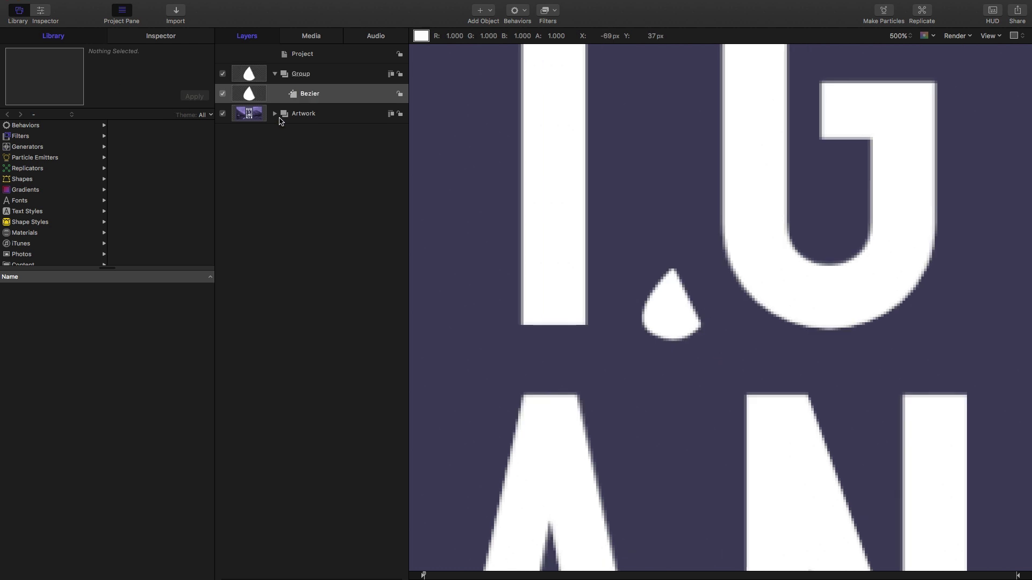
Rename the new Bezier layer 'Droplet' and fit the poster back in view
{"action": "double_click", "coordinate": [310, 96]}
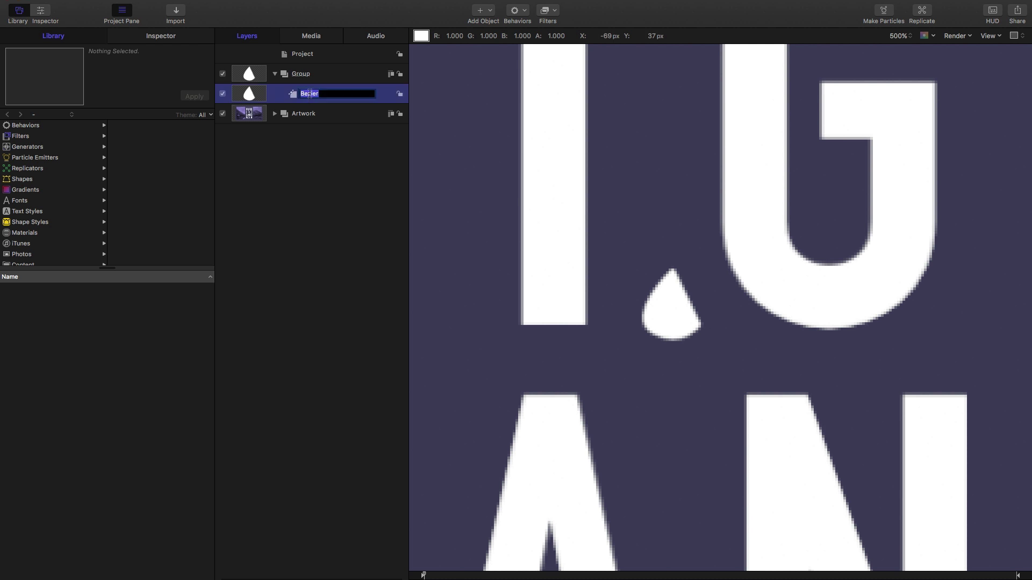
{"action": "type", "text": "Droplet"}
{"action": "key", "text": "Return"}
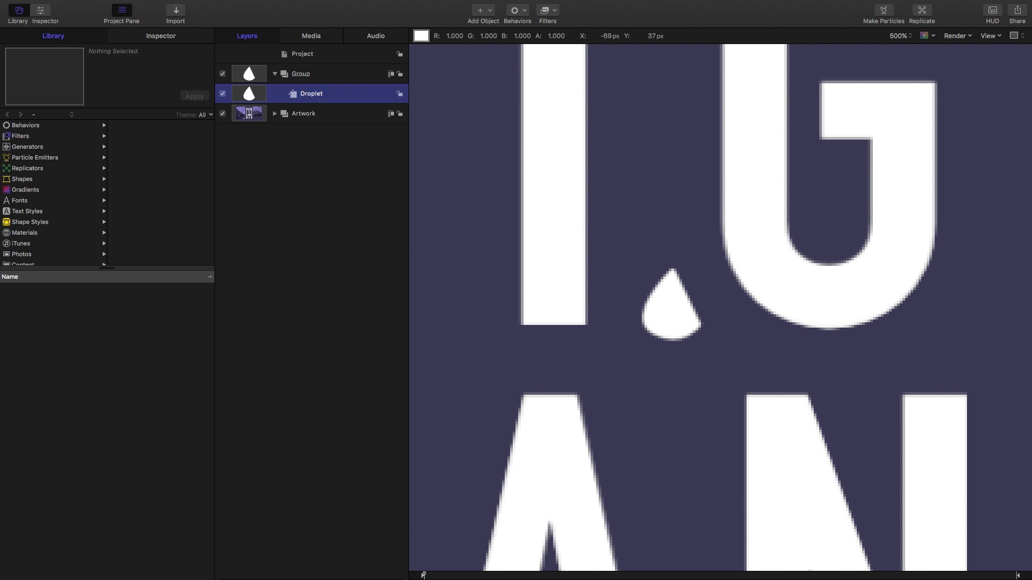
{"action": "key", "text": "shift+z"}
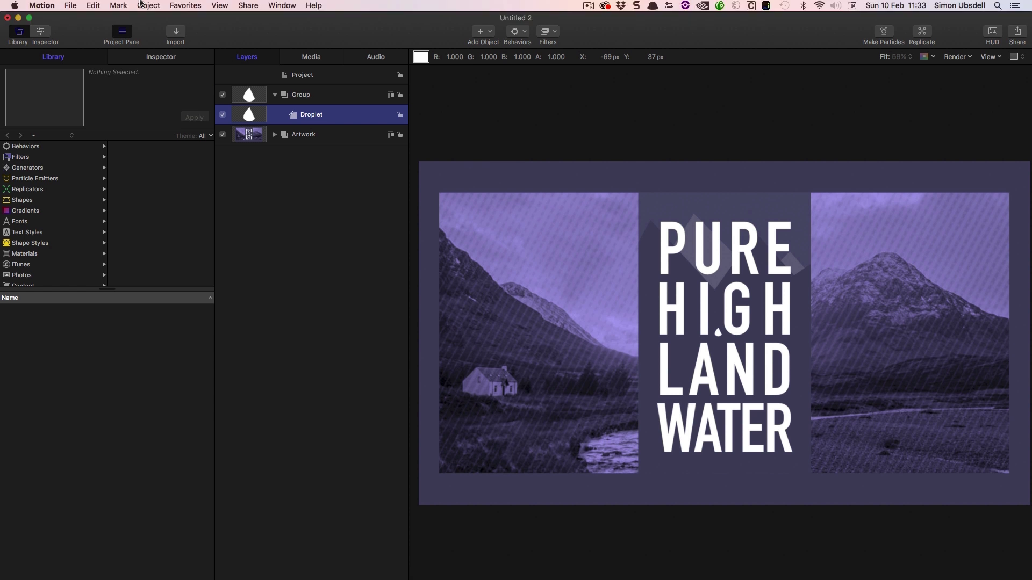
Turn the Droplet into a particle emitter with its emitter Shape set to Line
{"action": "left_click", "coordinate": [141, 5]}
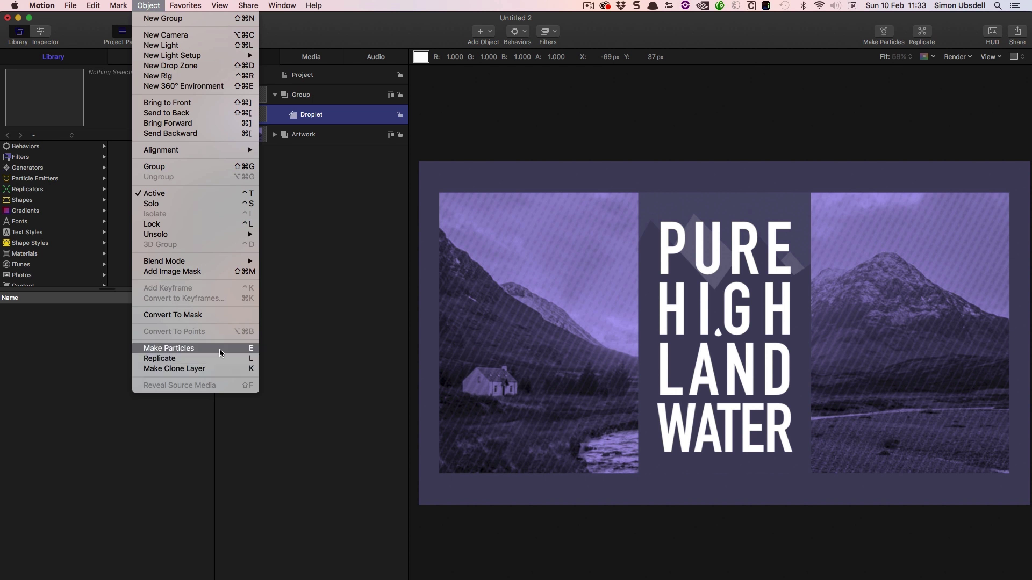
{"action": "left_click", "coordinate": [176, 349]}
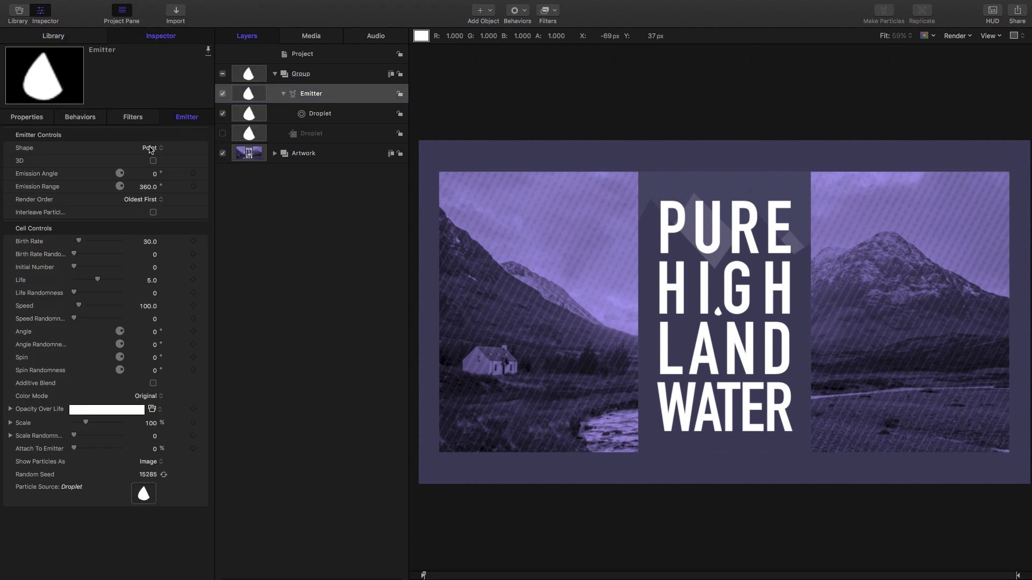
{"action": "left_click", "coordinate": [158, 150]}
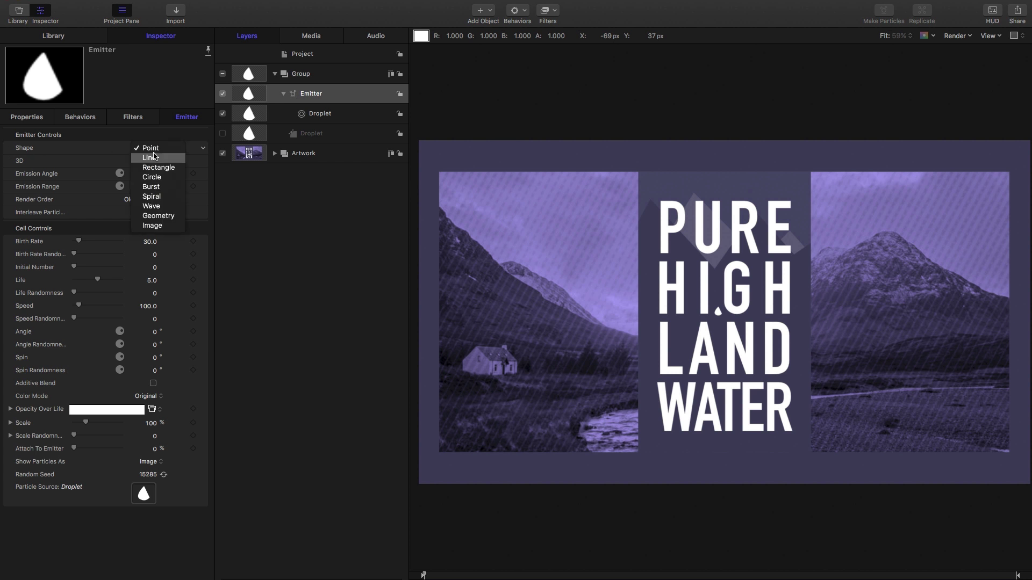
{"action": "left_click", "coordinate": [152, 157]}
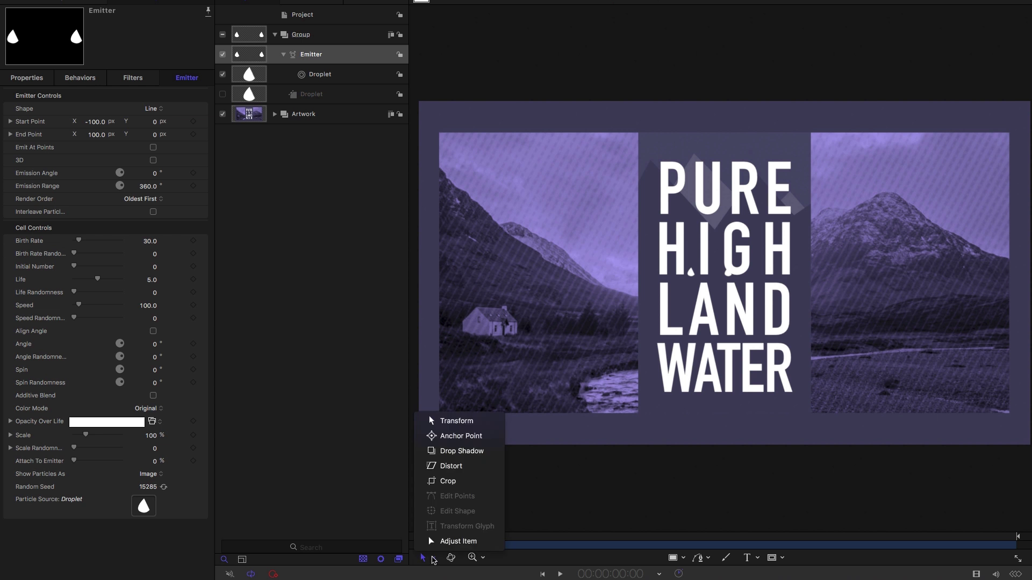
With overlays shown, stretch the emitter line along the bottom of WATER and preview the spray
{"action": "left_click", "coordinate": [451, 542]}
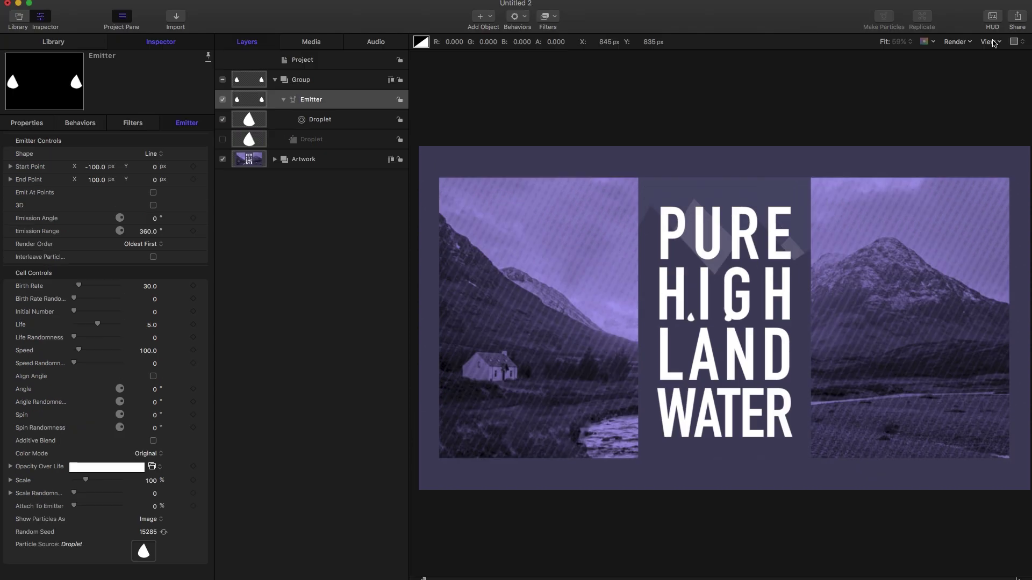
{"action": "left_click", "coordinate": [988, 42]}
{"action": "left_click", "coordinate": [989, 53]}
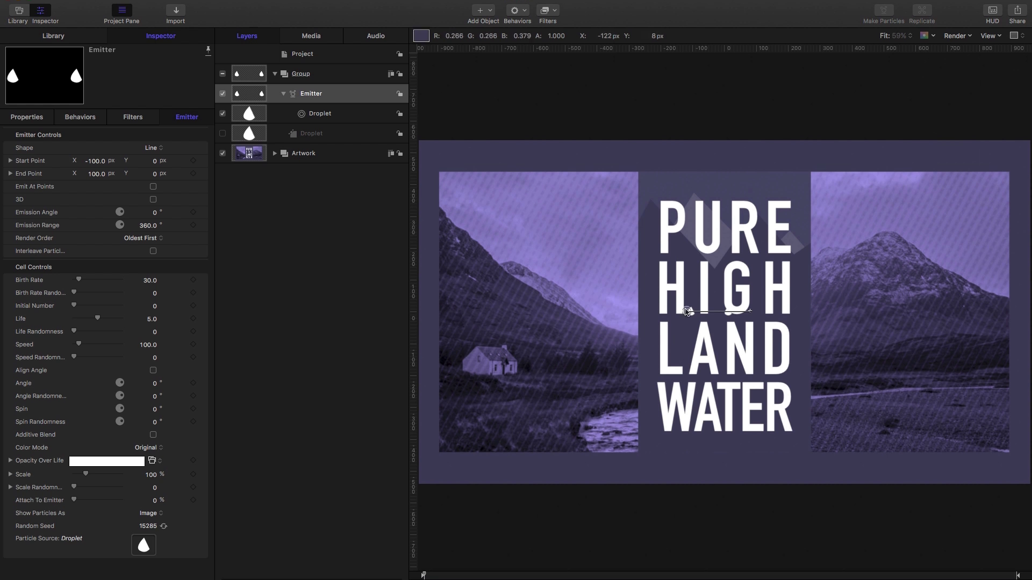
{"action": "left_click_drag", "start_coordinate": [687, 312], "coordinate": [662, 434]}
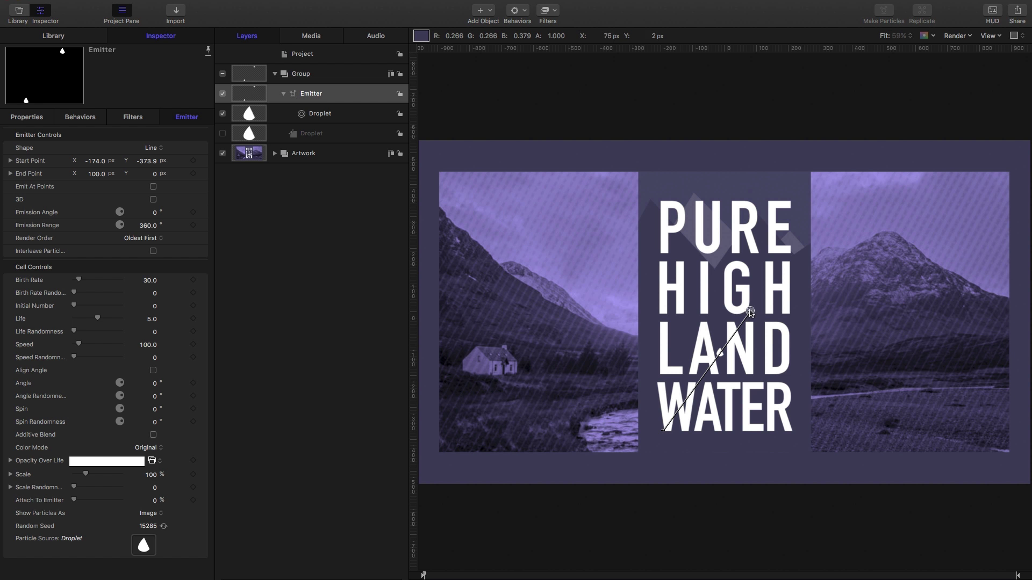
{"action": "left_click_drag", "start_coordinate": [749, 311], "coordinate": [794, 433]}
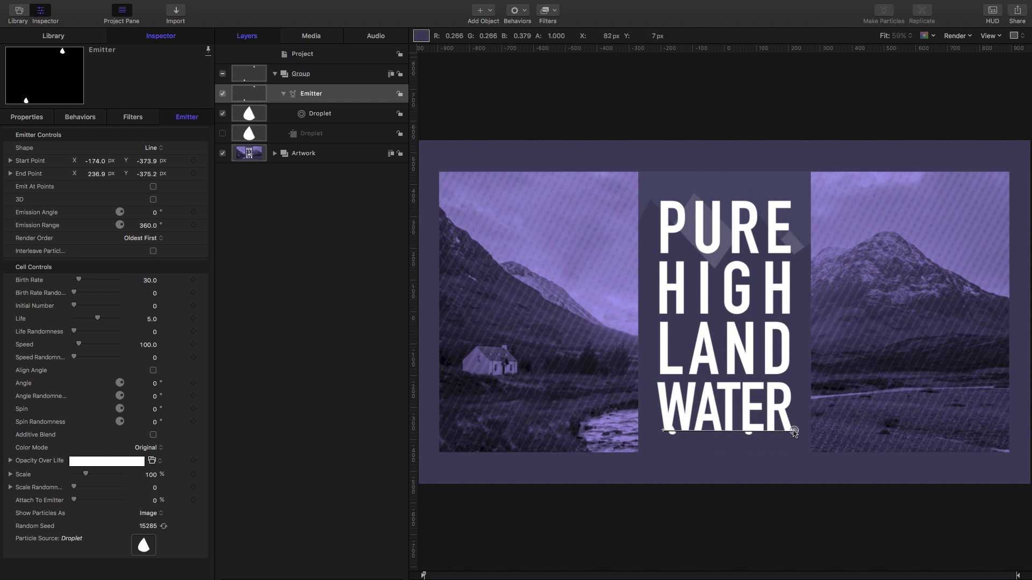
{"action": "left_click_drag", "start_coordinate": [794, 433], "coordinate": [795, 432]}
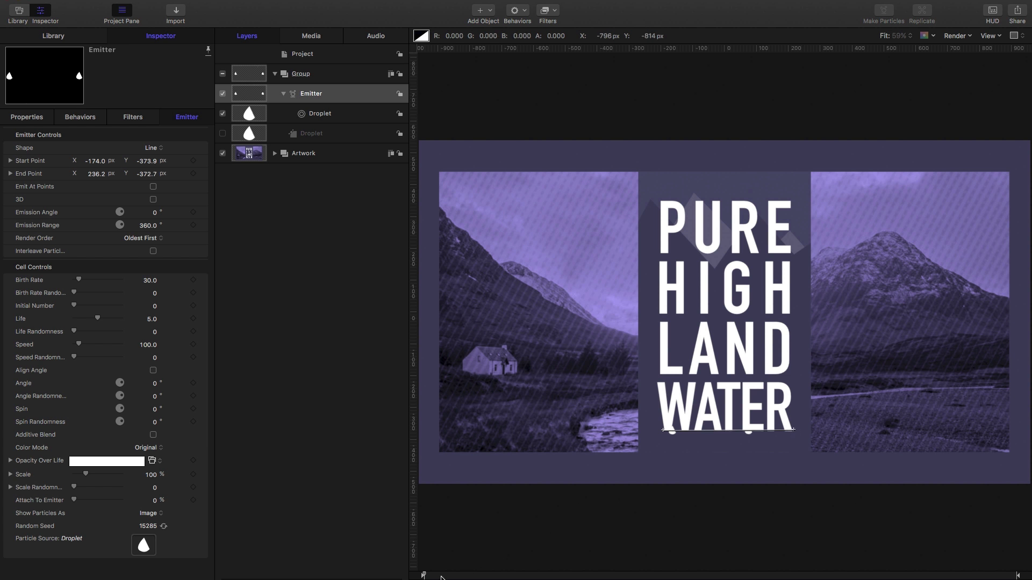
{"action": "key", "text": "space"}
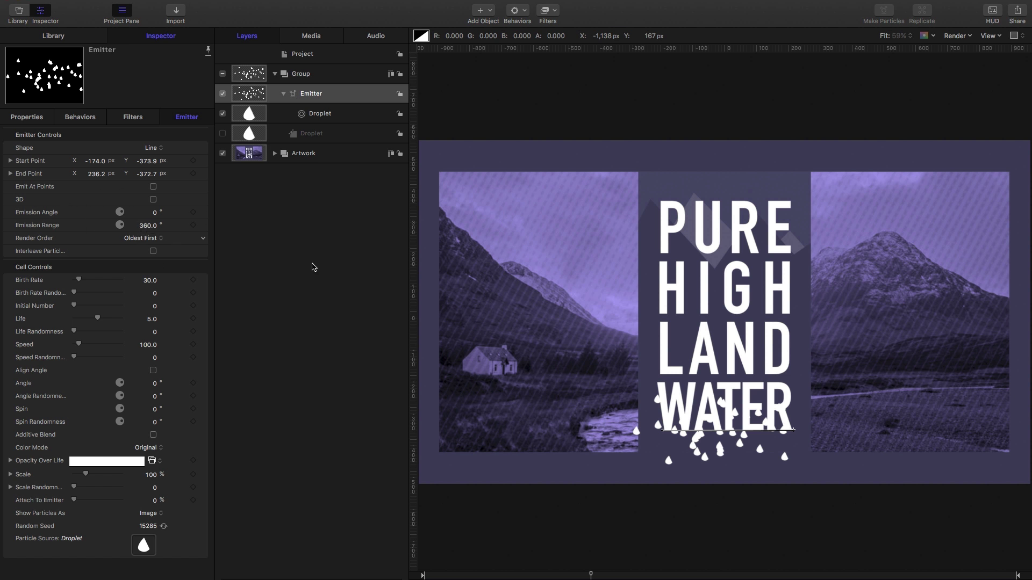
Set the emitter's emission range to 10° and emission angle to 180°
{"action": "left_click", "coordinate": [149, 225]}
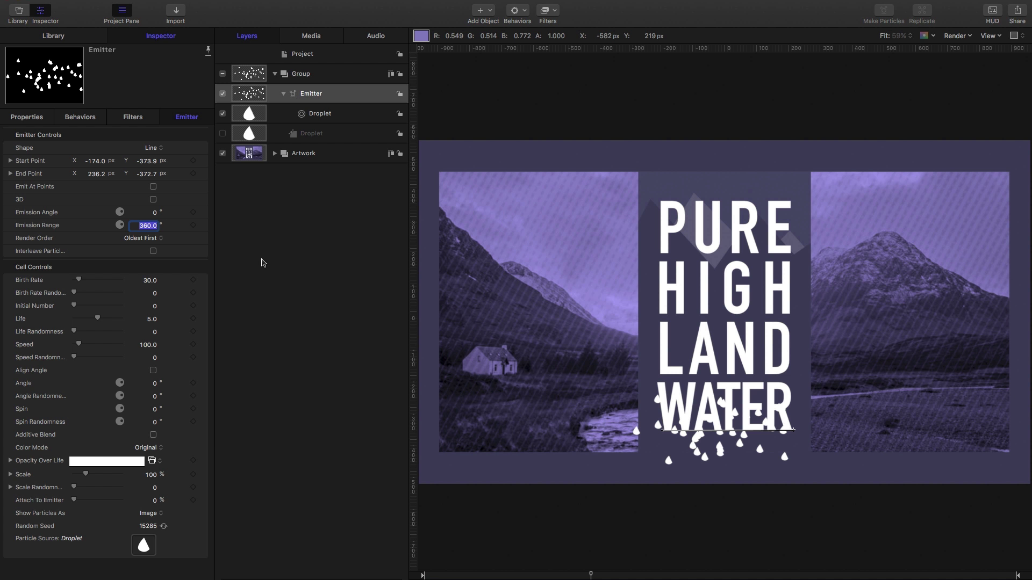
{"action": "type", "text": "10"}
{"action": "key", "text": "Return"}
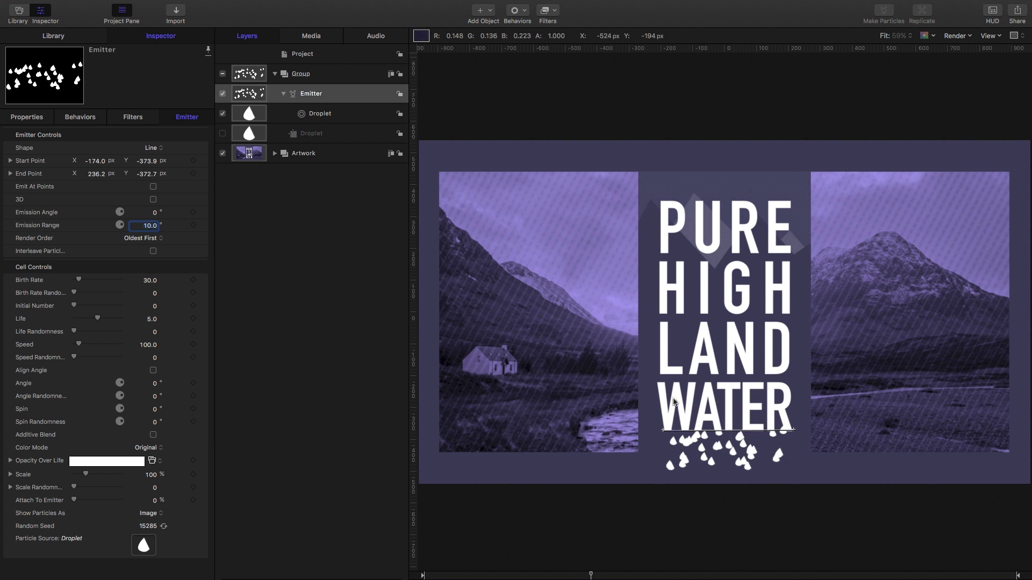
{"action": "left_click_drag", "start_coordinate": [590, 575], "coordinate": [659, 575]}
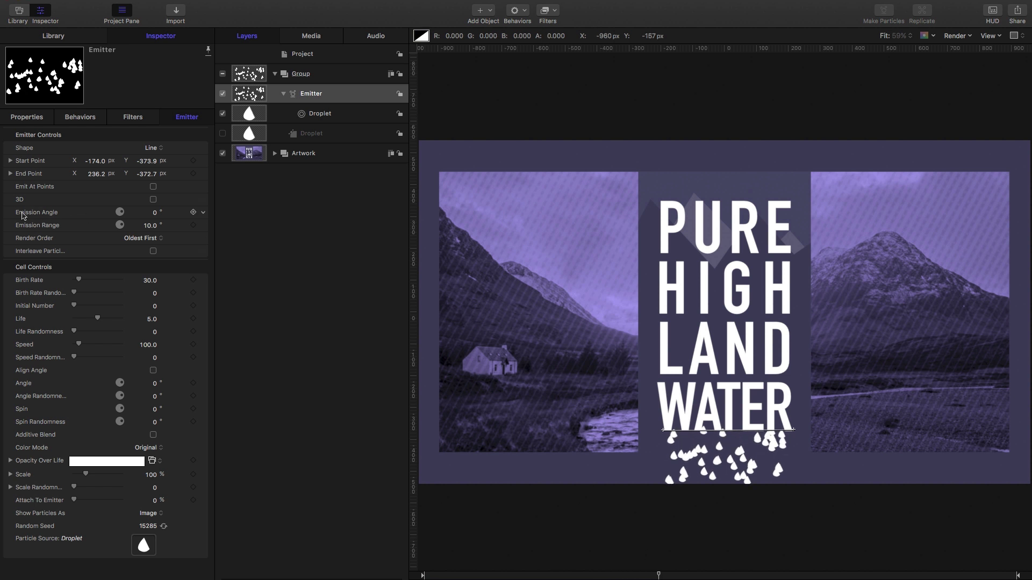
{"action": "left_click", "coordinate": [155, 213]}
{"action": "type", "text": "180"}
{"action": "key", "text": "Return"}
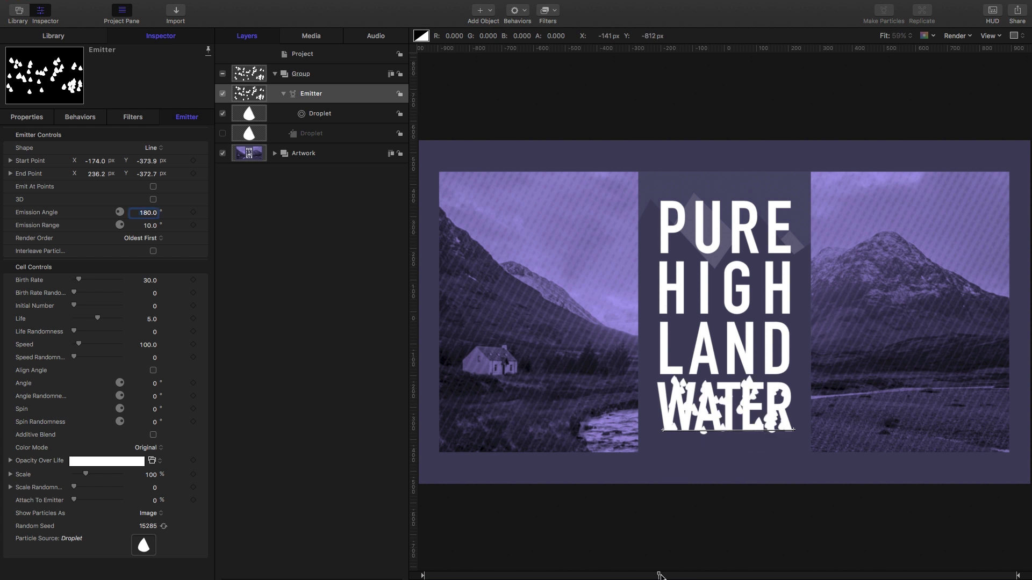
{"action": "left_click_drag", "start_coordinate": [730, 576], "coordinate": [879, 576]}
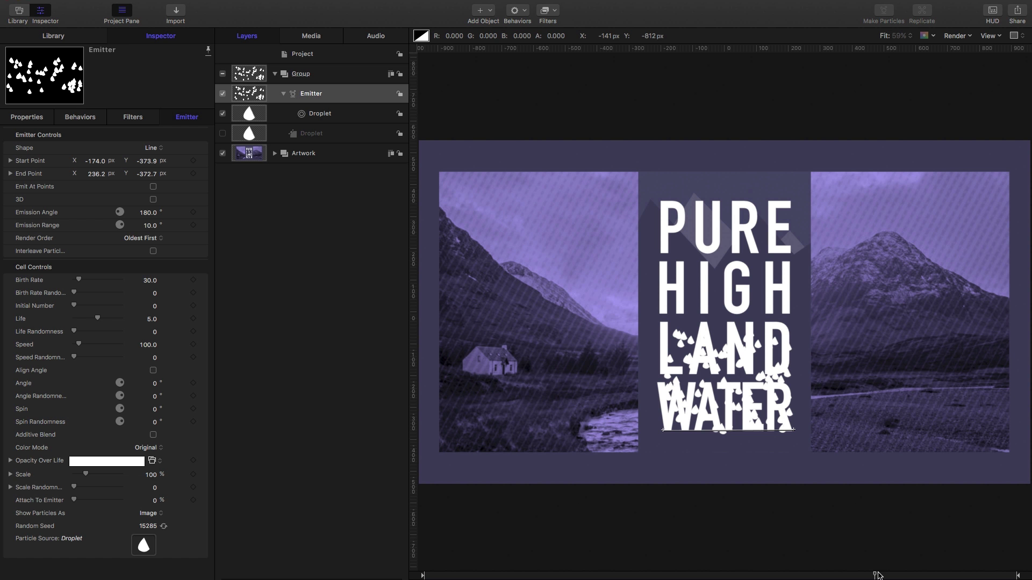
Set the particle Birth Rate to 50 with Birth Rate Randomness 20
{"action": "left_click", "coordinate": [151, 282]}
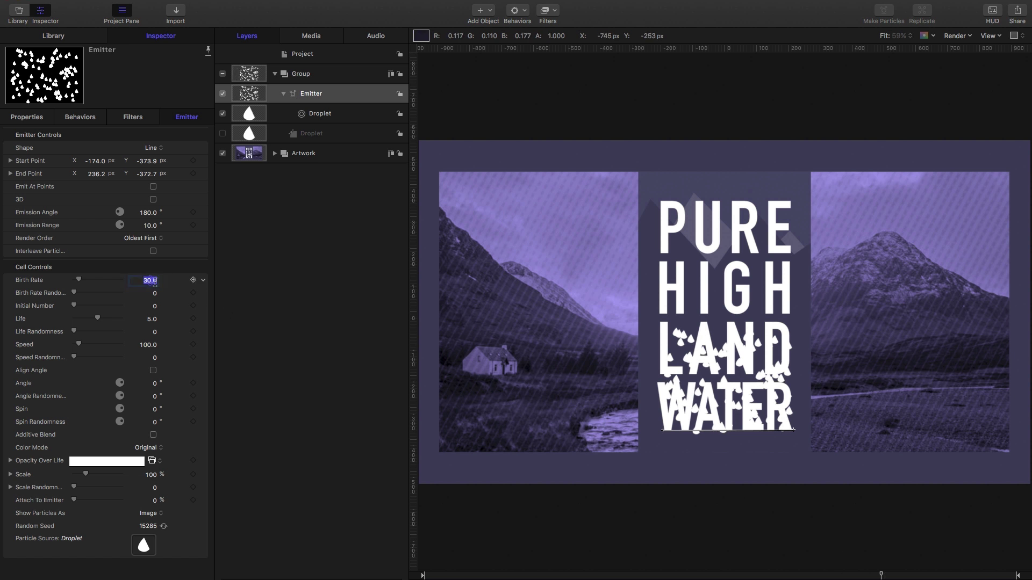
{"action": "type", "text": "50"}
{"action": "key", "text": "Return"}
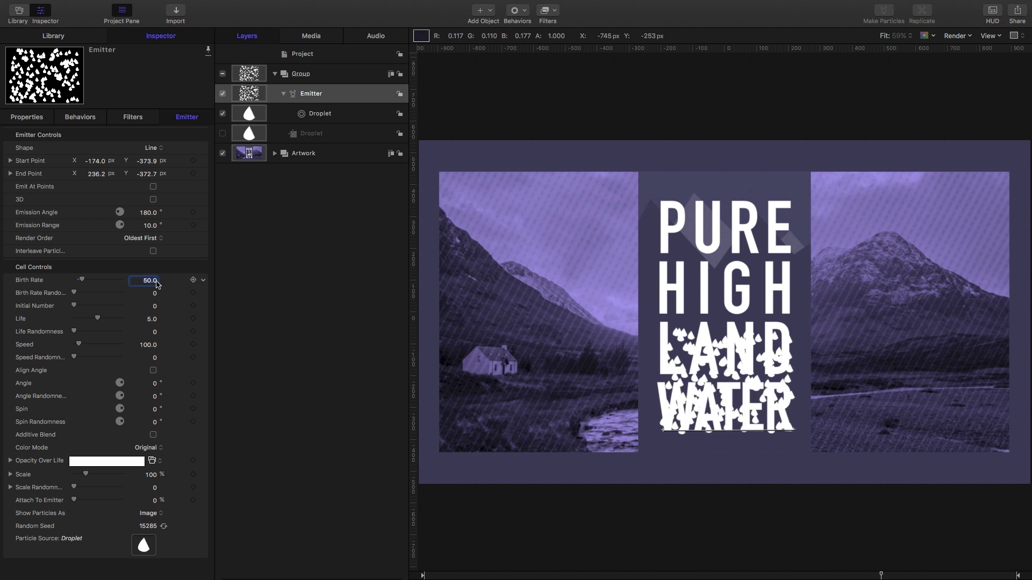
{"action": "key", "text": "Tab"}
{"action": "type", "text": "20"}
{"action": "key", "text": "Return"}
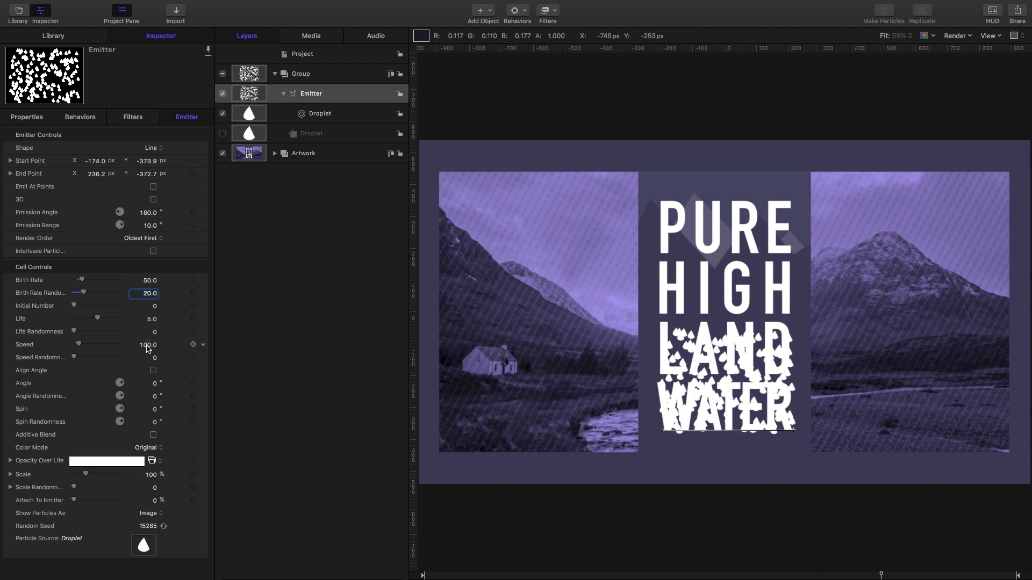
Set the particle Speed to 300 with Speed Randomness 100
{"action": "left_click", "coordinate": [149, 347]}
{"action": "type", "text": "300"}
{"action": "key", "text": "Return"}
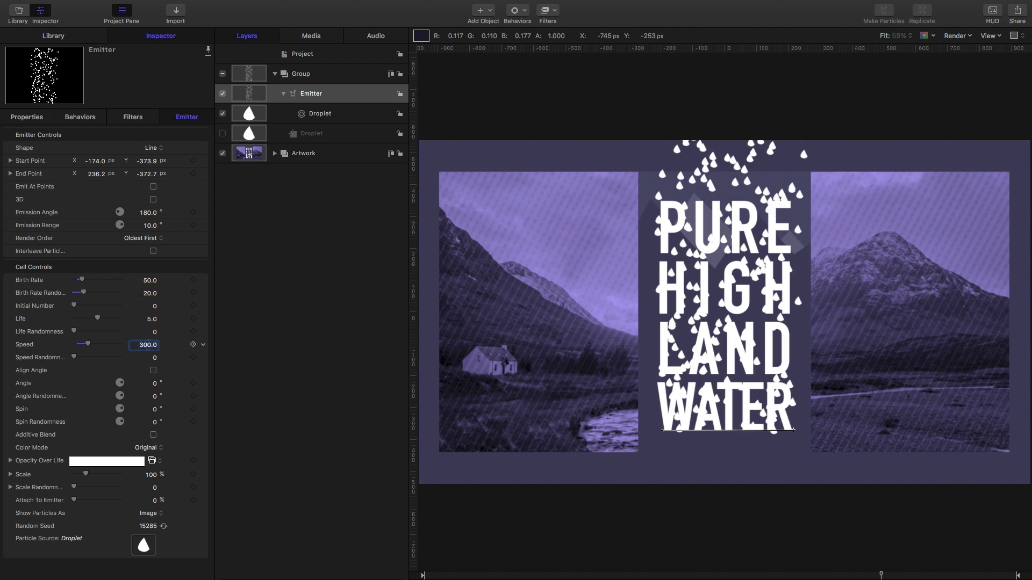
{"action": "left_click", "coordinate": [154, 358]}
{"action": "type", "text": "100"}
{"action": "key", "text": "Return"}
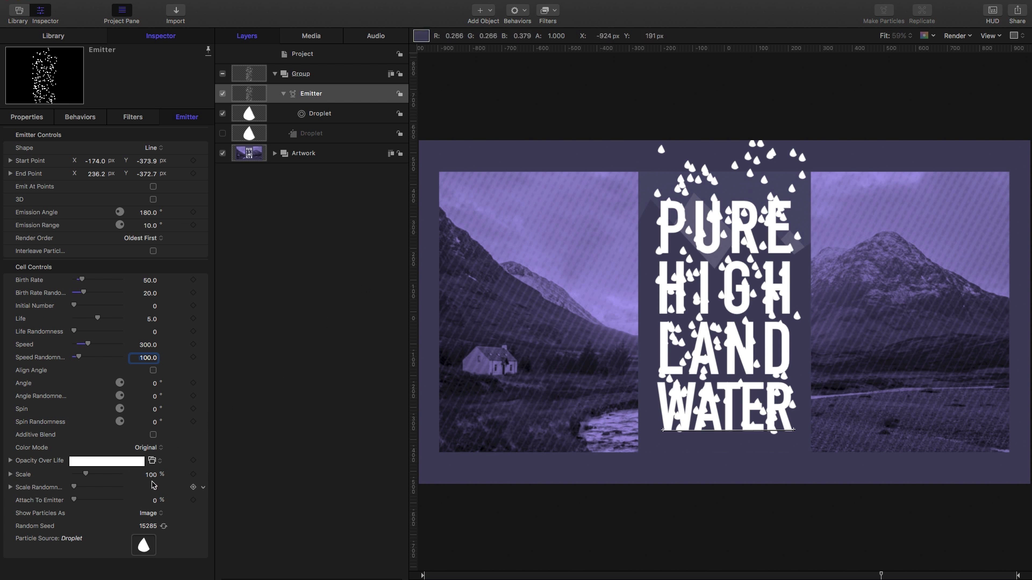
Shrink the droplets to 50% Scale with Scale Randomness 25
{"action": "left_click", "coordinate": [152, 475]}
{"action": "type", "text": "50"}
{"action": "key", "text": "Return"}
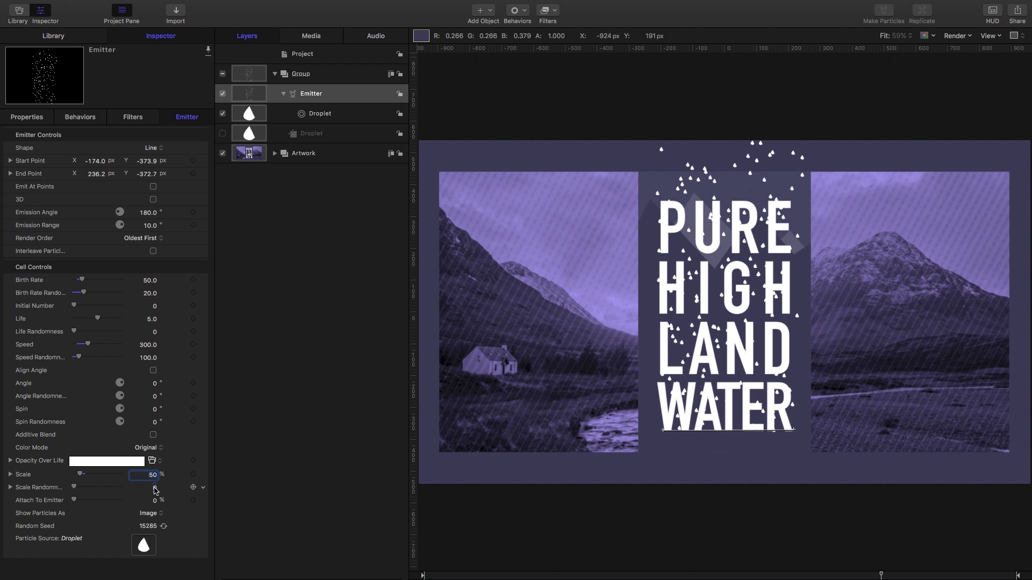
{"action": "left_click", "coordinate": [154, 488]}
{"action": "type", "text": "25"}
{"action": "key", "text": "Return"}
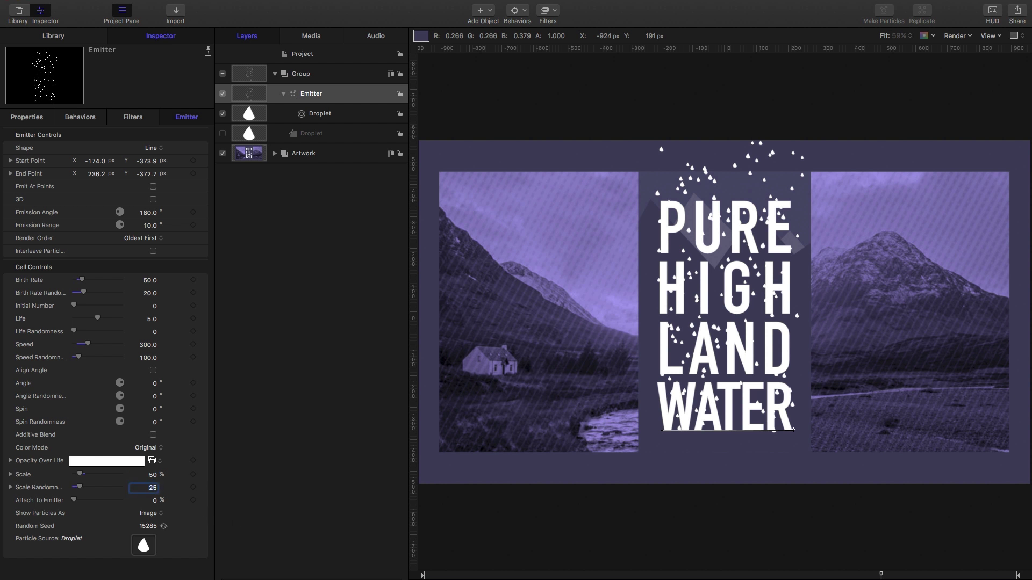
Rotate the droplets to a 180° angle and preview the playback
{"action": "left_click", "coordinate": [660, 576]}
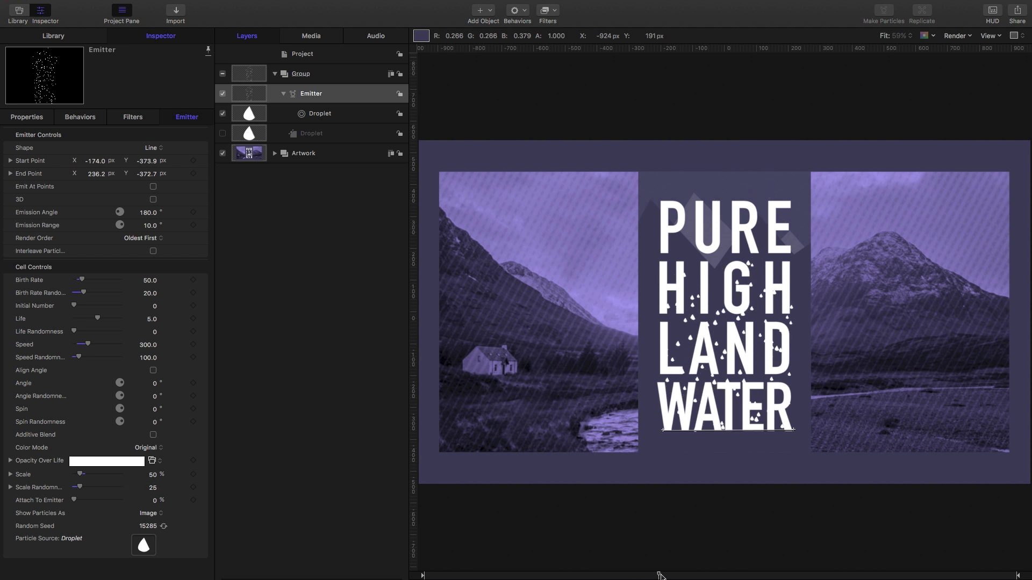
{"action": "left_click_drag", "start_coordinate": [660, 576], "coordinate": [665, 575]}
{"action": "scroll", "coordinate": [724, 337], "scroll_direction": "up", "scroll_amount": 5}
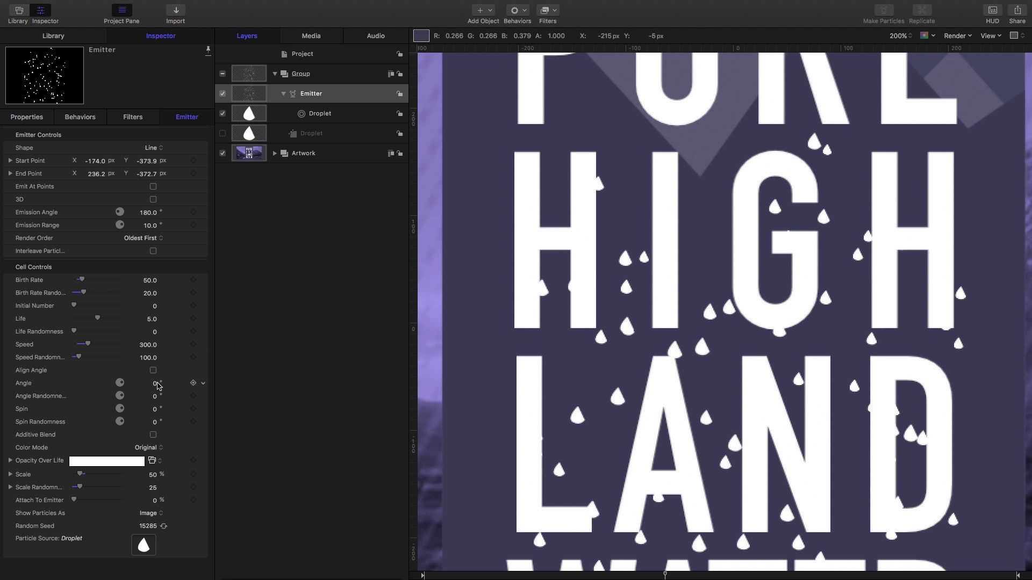
{"action": "left_click", "coordinate": [155, 385]}
{"action": "type", "text": "180"}
{"action": "key", "text": "Return"}
{"action": "key", "text": "space"}
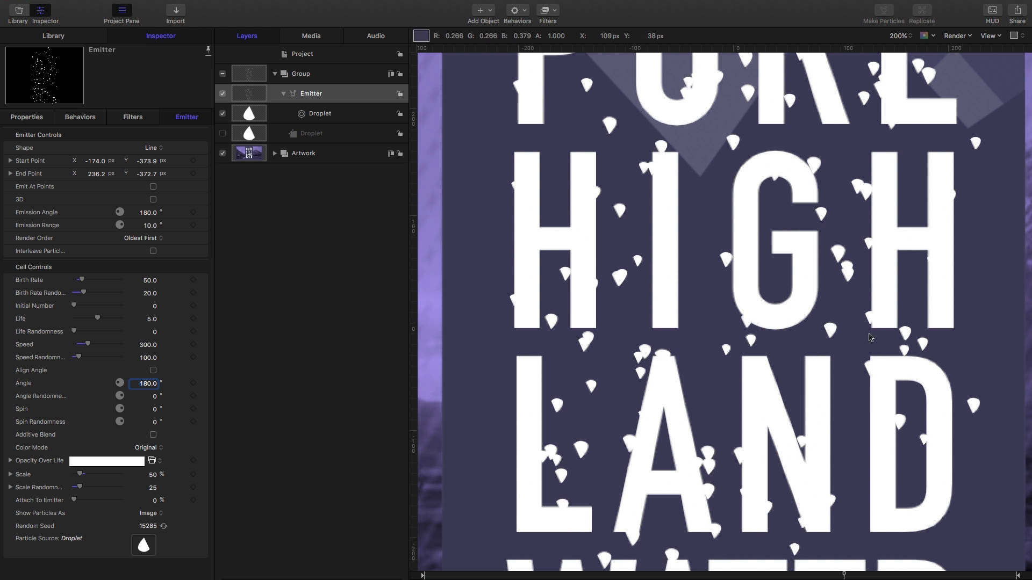
{"action": "key", "text": "super+minus"}
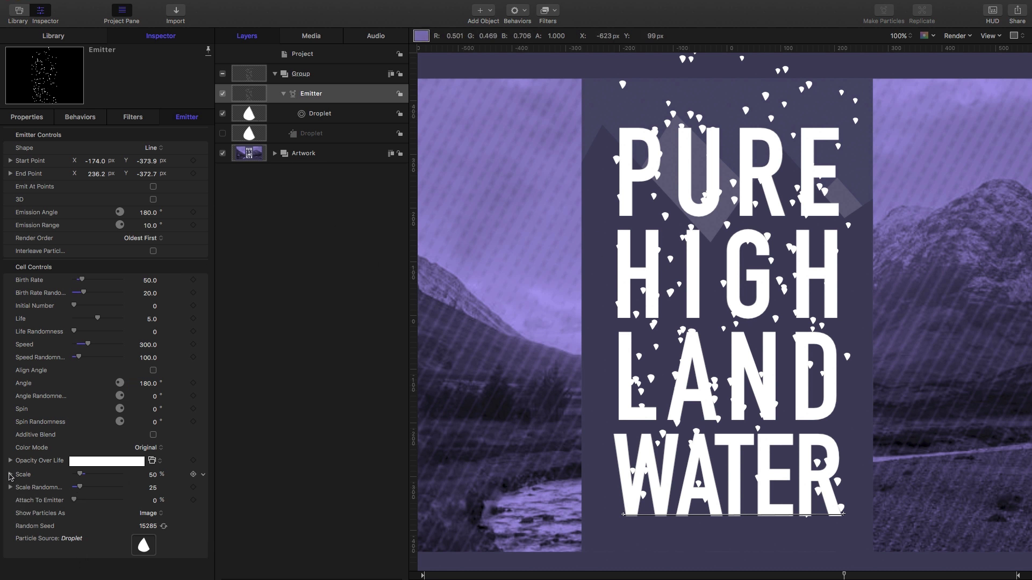
Set the droplets' horizontal X scale to 35%
{"action": "left_click", "coordinate": [10, 475]}
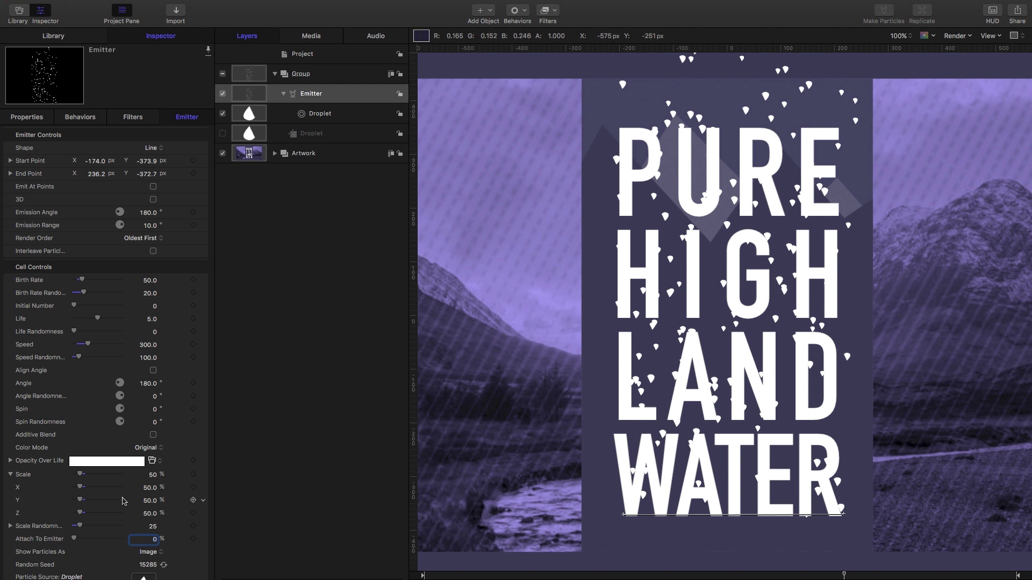
{"action": "left_click", "coordinate": [150, 487]}
{"action": "type", "text": "25"}
{"action": "key", "text": "Return"}
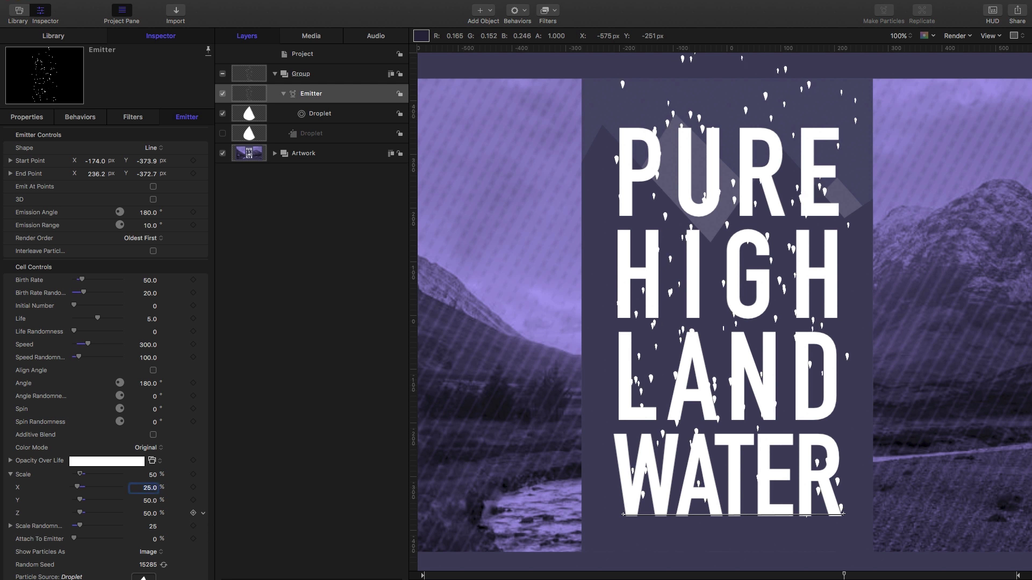
{"action": "left_click", "coordinate": [150, 489]}
{"action": "type", "text": "35"}
{"action": "key", "text": "Return"}
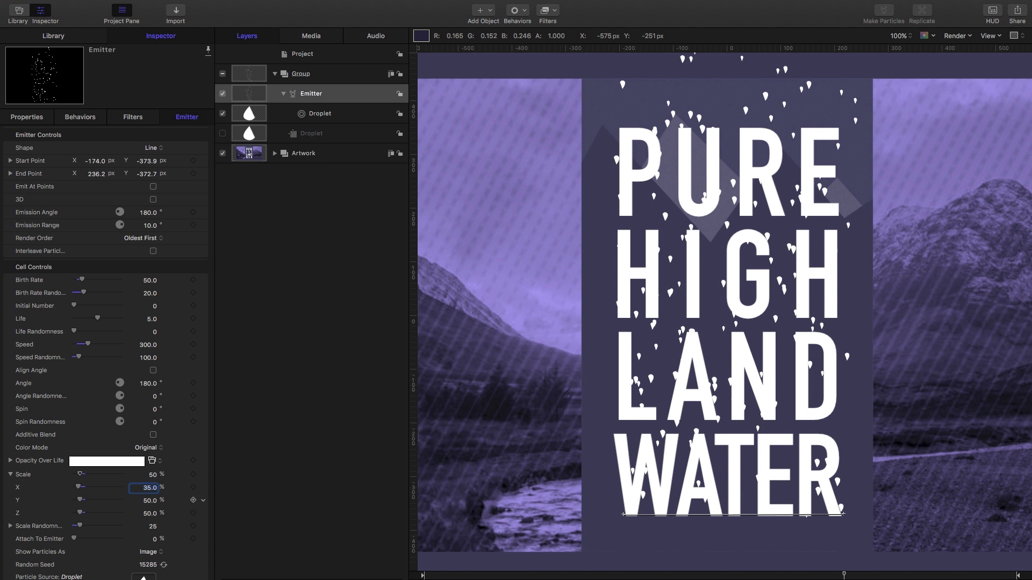
Rename the droplet group 'Displace'
{"action": "double_click", "coordinate": [301, 75]}
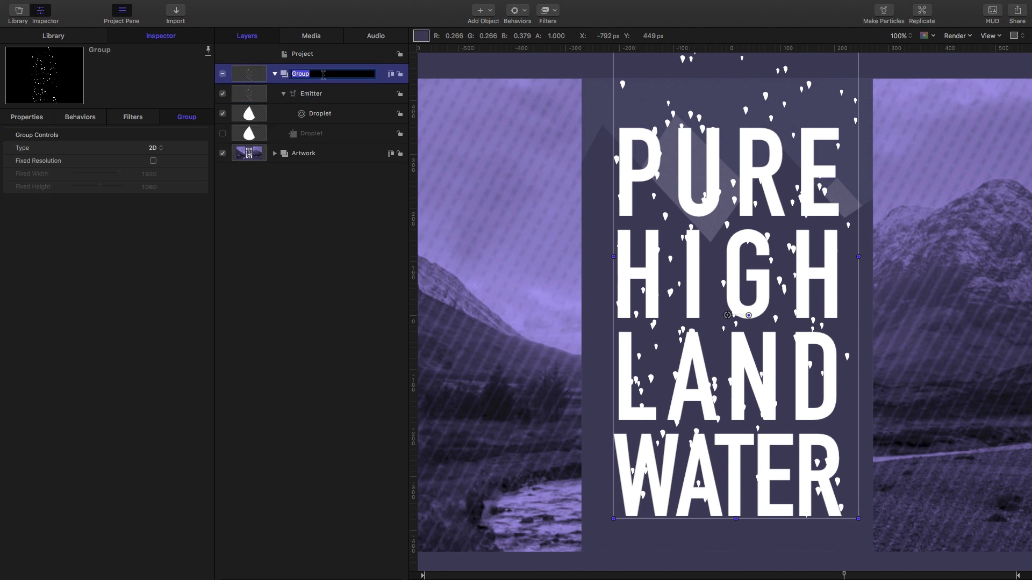
{"action": "type", "text": "Displace"}
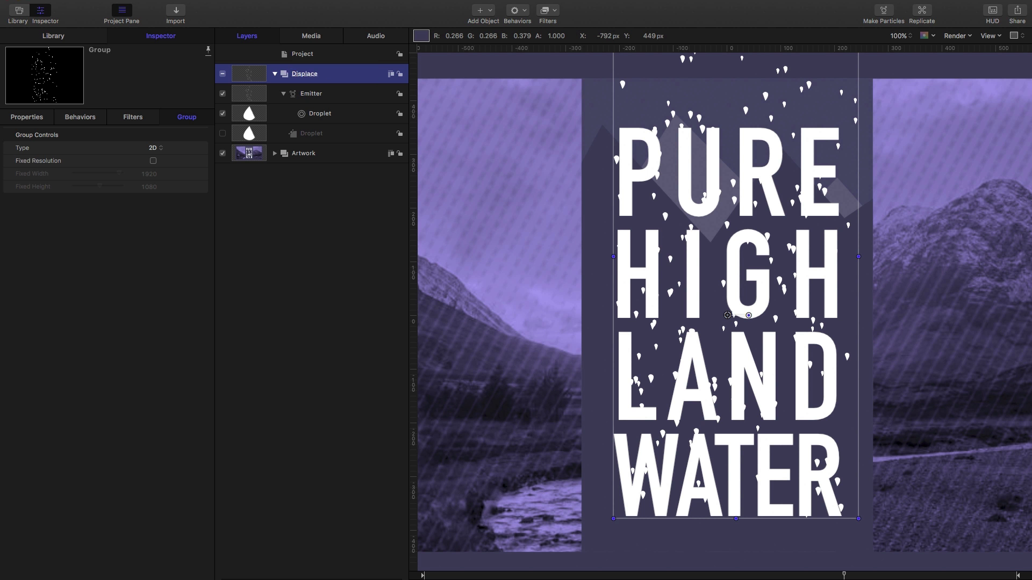
{"action": "key", "text": "Return"}
Add a Glass Distortion filter to the Artwork layer, using Displace as its distortion input
{"action": "left_click", "coordinate": [252, 158]}
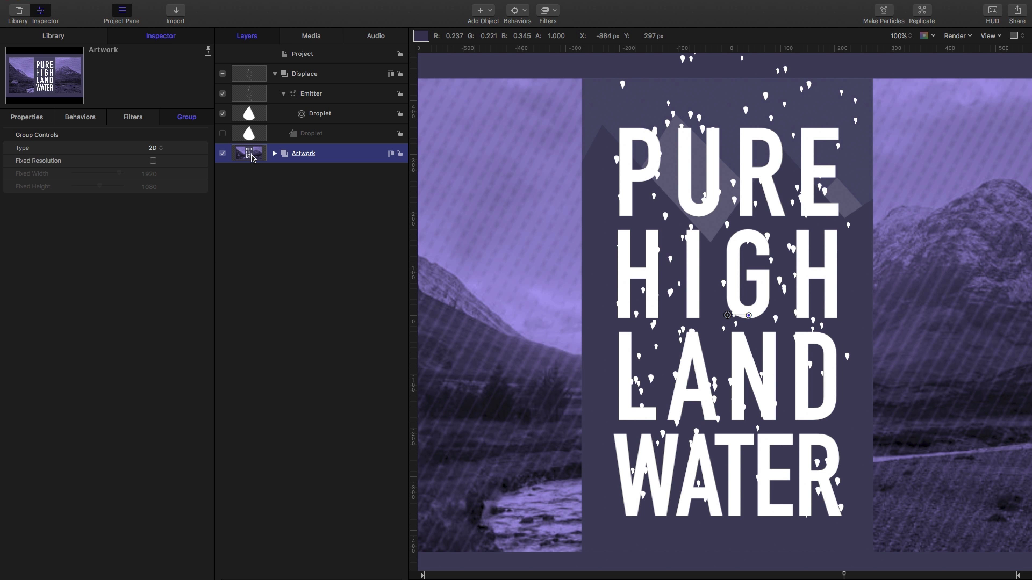
{"action": "left_click", "coordinate": [556, 12]}
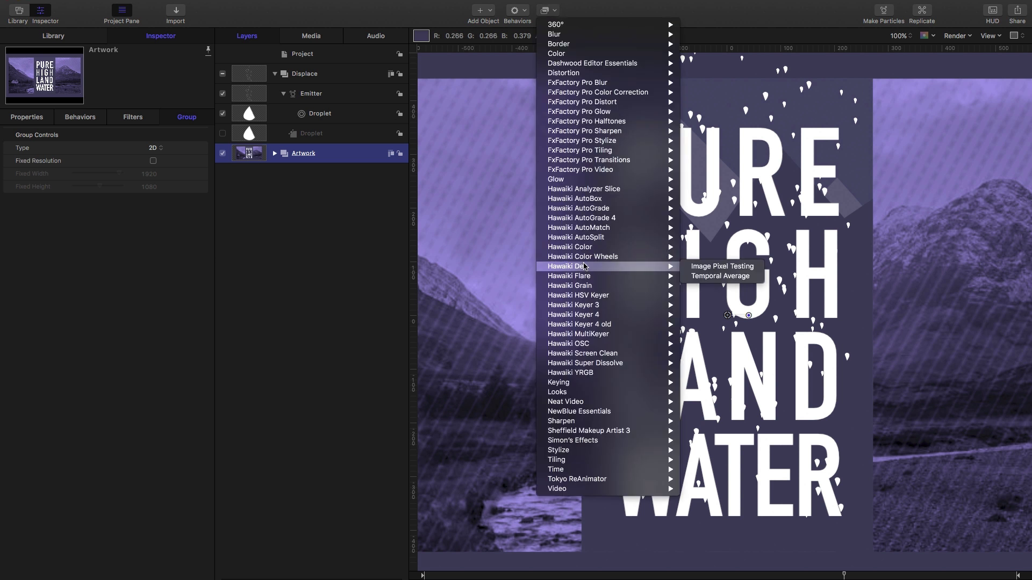
{"action": "mouse_move", "coordinate": [587, 76]}
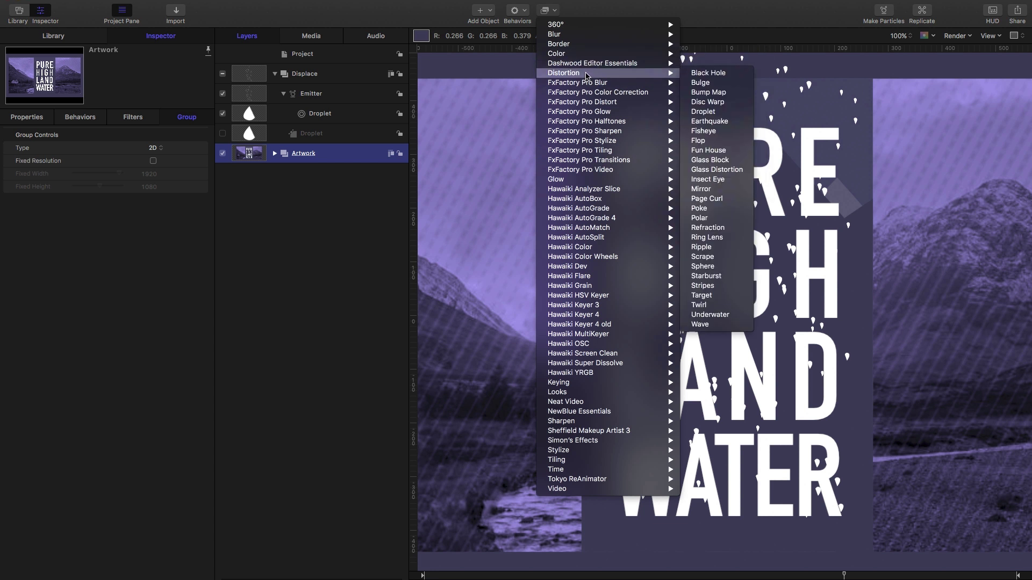
{"action": "left_click", "coordinate": [714, 171]}
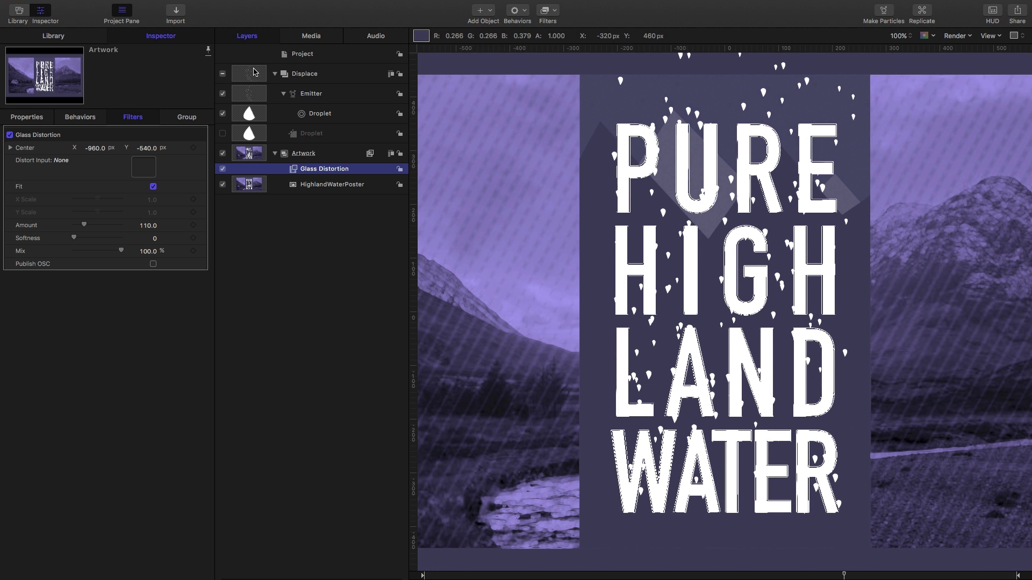
{"action": "left_click_drag", "start_coordinate": [254, 72], "coordinate": [143, 168]}
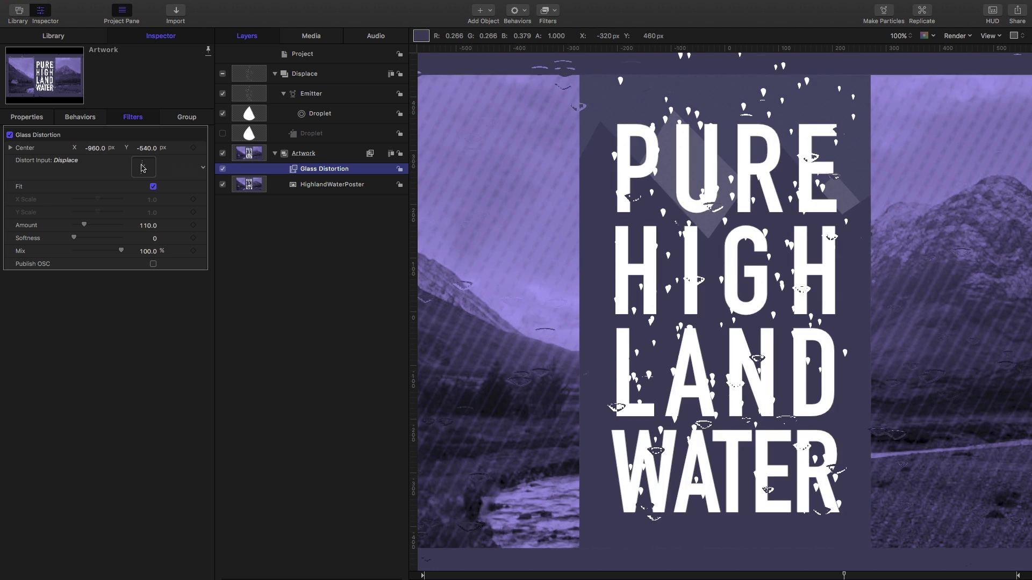
Set the distortion Softness to 5.0, hide the Displace group, and preview playback
{"action": "left_click_drag", "start_coordinate": [75, 238], "coordinate": [213, 240]}
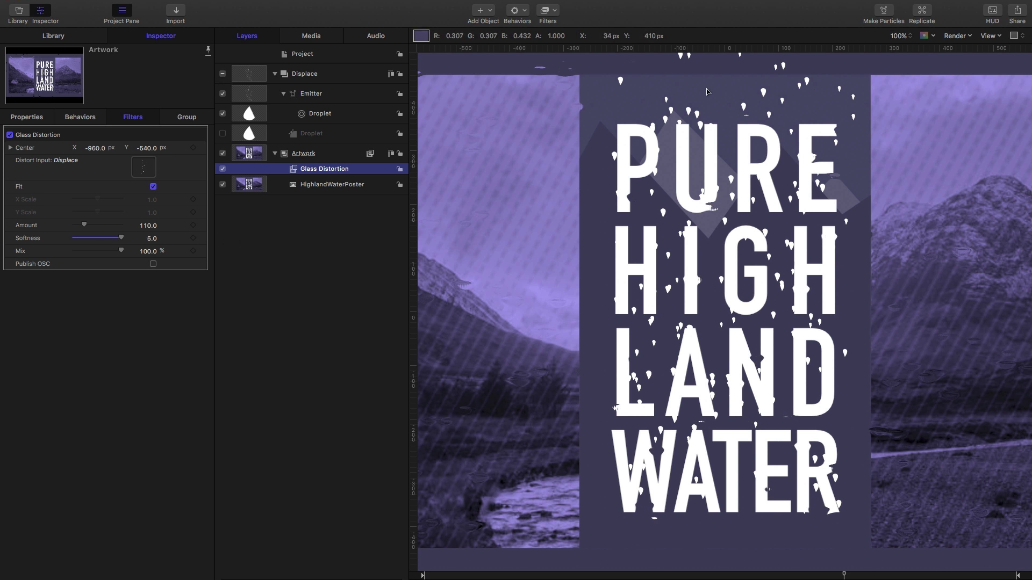
{"action": "left_click", "coordinate": [223, 74]}
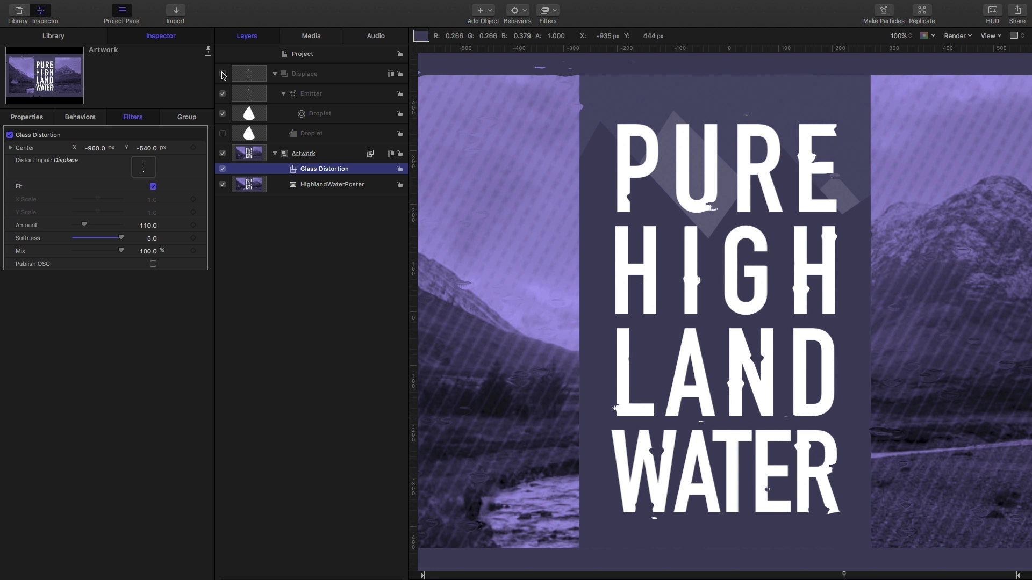
{"action": "left_click", "coordinate": [523, 576]}
{"action": "left_click_drag", "start_coordinate": [523, 576], "coordinate": [652, 576]}
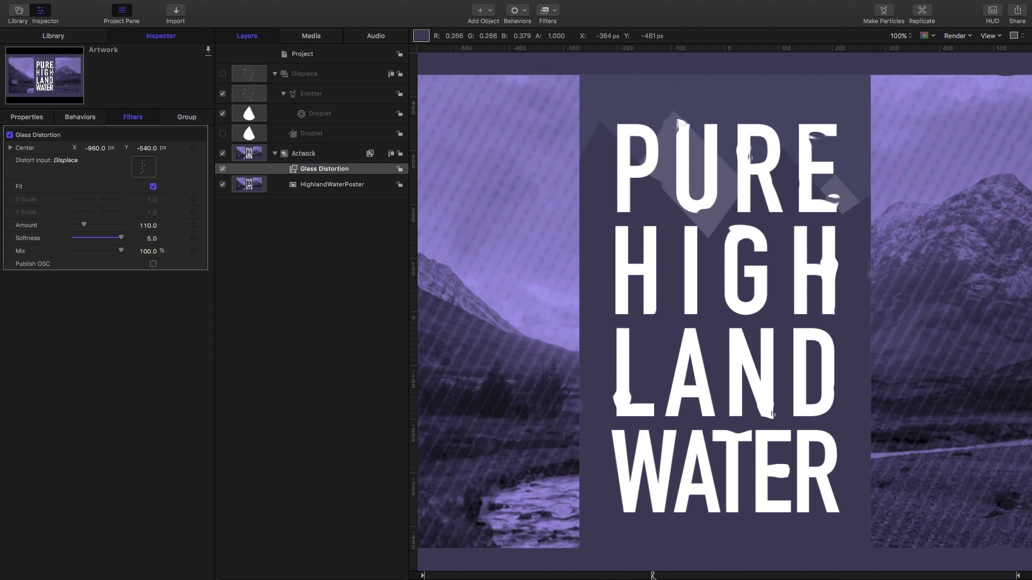
{"action": "key", "text": "super+minus"}
{"action": "key", "text": "space"}
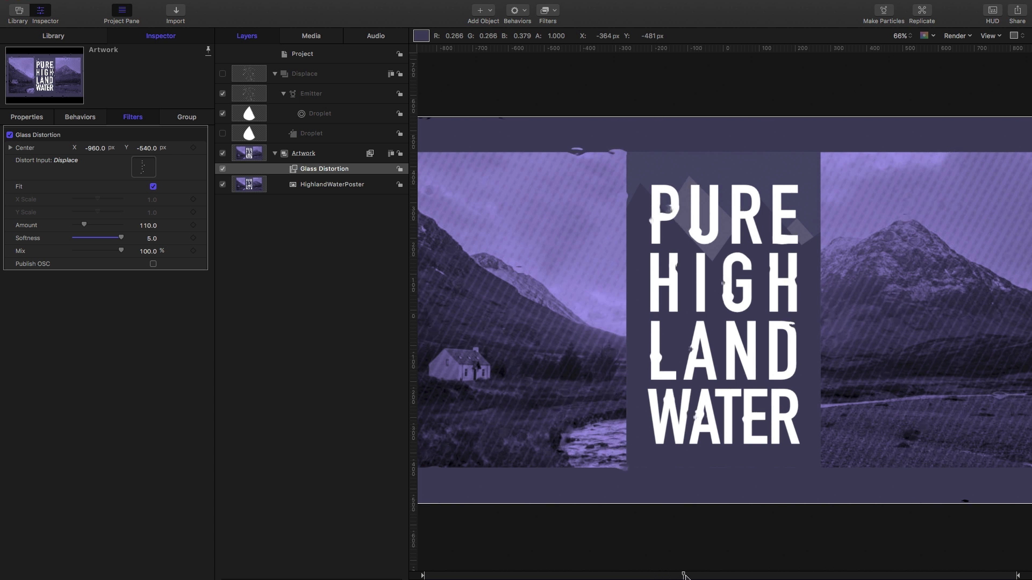
Enable Fixed Resolution at 1920 × 1080 on the Displace group and play back to check coverage
{"action": "left_click", "coordinate": [250, 76]}
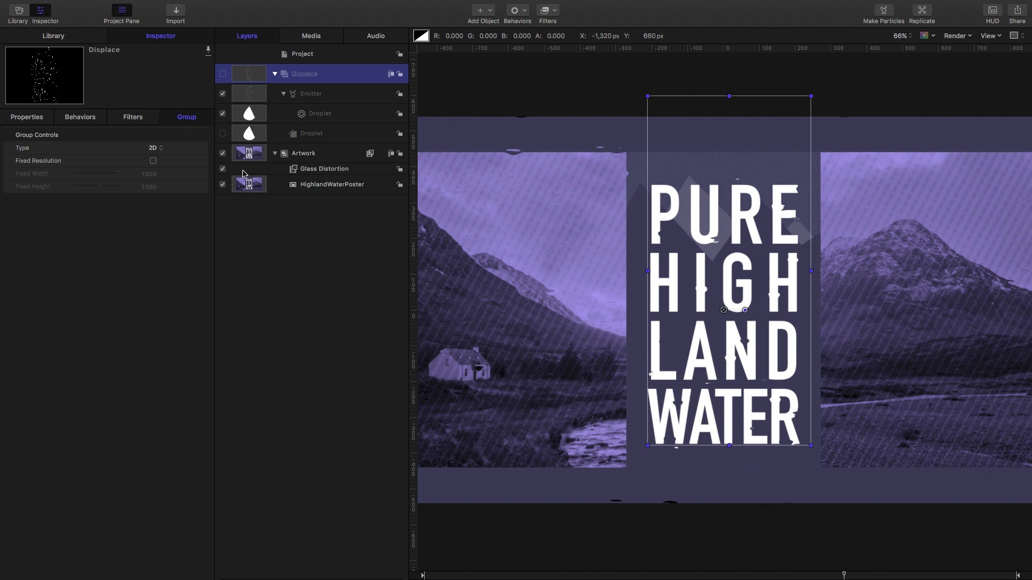
{"action": "left_click", "coordinate": [153, 161]}
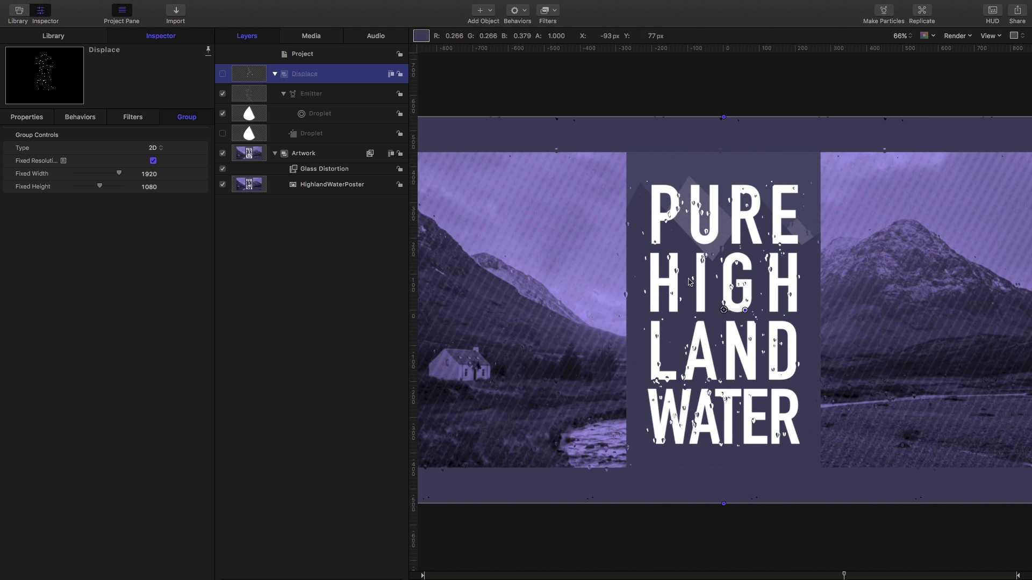
{"action": "left_click", "coordinate": [153, 161]}
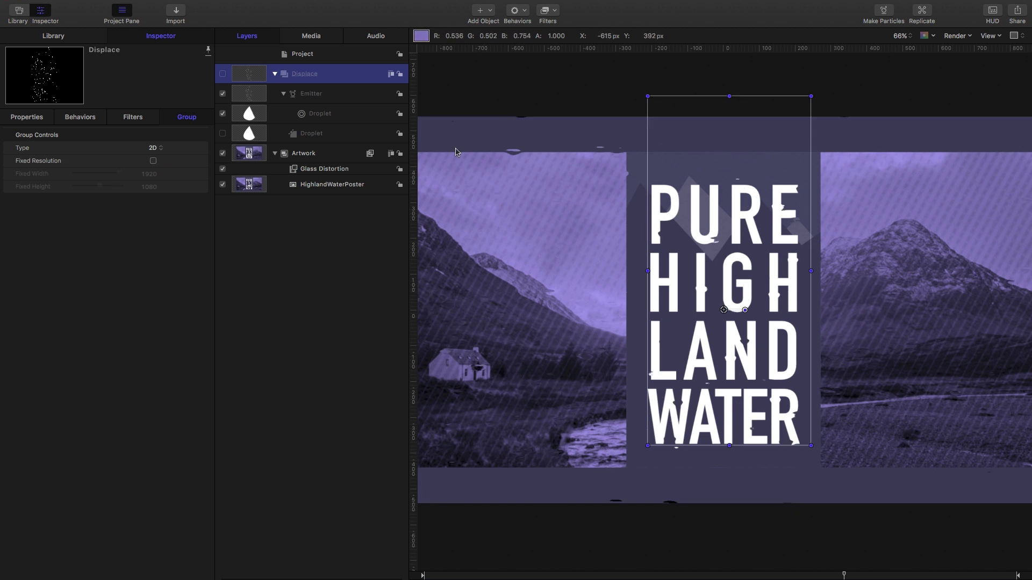
{"action": "mouse_move", "coordinate": [752, 575]}
{"action": "left_mouse_down"}
{"action": "mouse_move", "coordinate": [712, 573]}
{"action": "mouse_move", "coordinate": [764, 576]}
{"action": "left_mouse_up"}
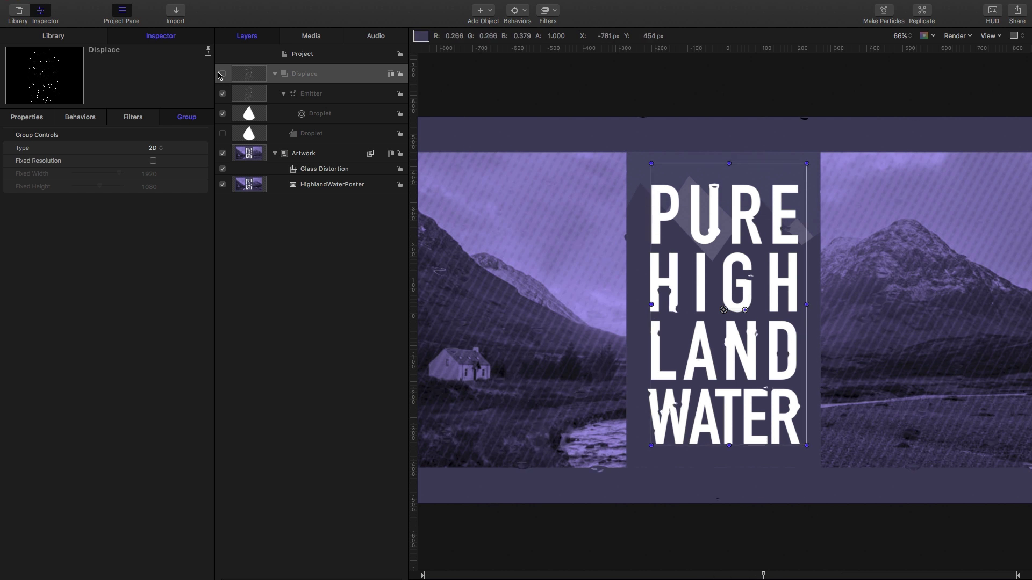
{"action": "left_click", "coordinate": [153, 160]}
{"action": "left_click_drag", "start_coordinate": [757, 575], "coordinate": [397, 572]}
{"action": "key", "text": "space"}
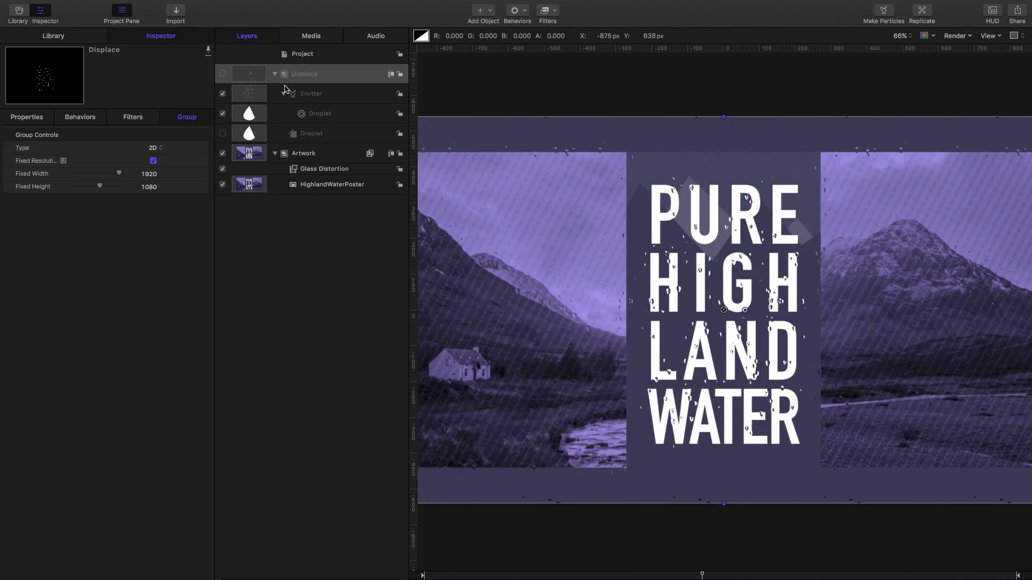
{"action": "left_click", "coordinate": [241, 72]}
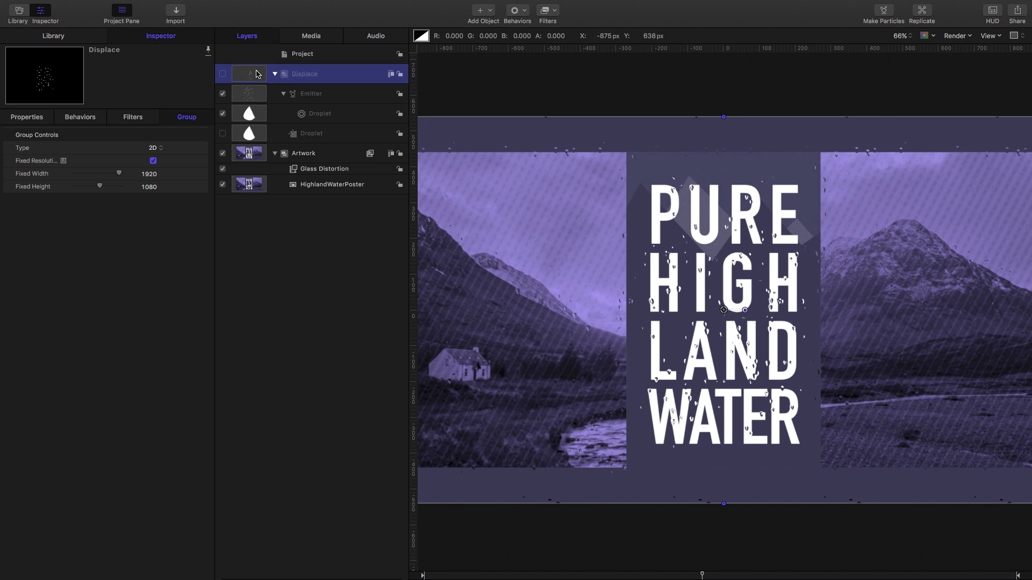
Add a Color Solid generator to the Displace group, placed below the droplet emitter
{"action": "left_click", "coordinate": [490, 8]}
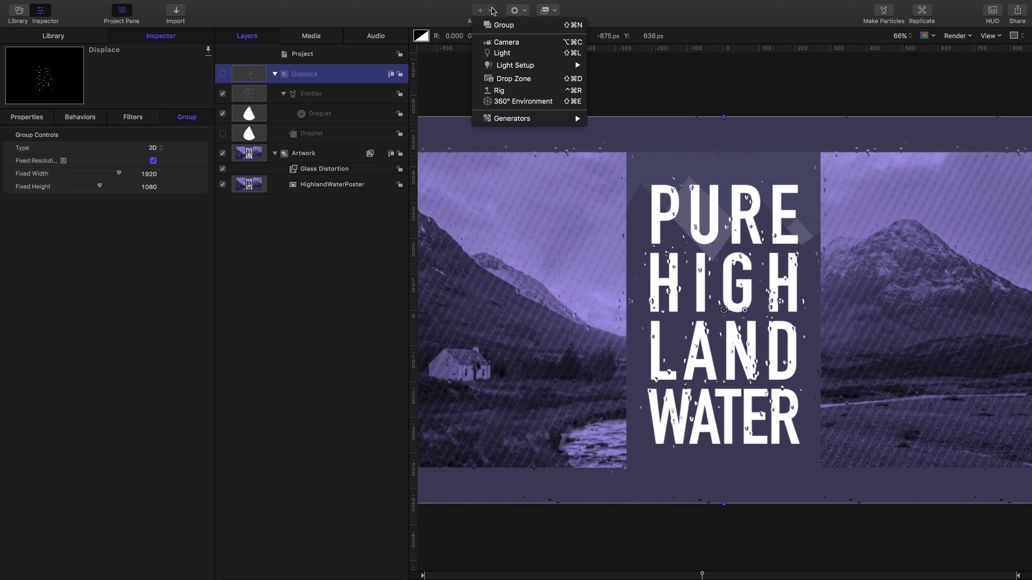
{"action": "mouse_move", "coordinate": [508, 125]}
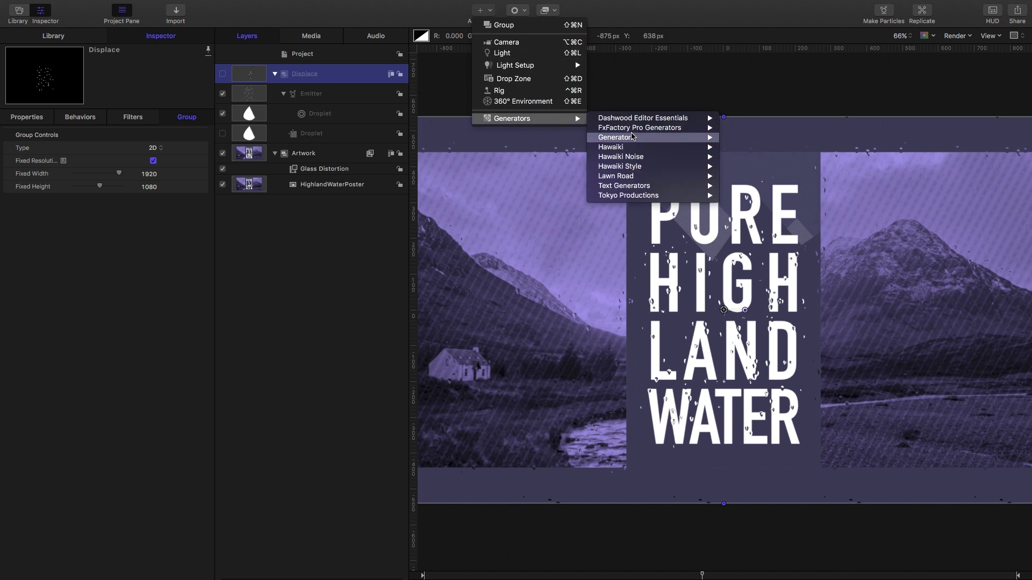
{"action": "mouse_move", "coordinate": [634, 138]}
{"action": "left_click", "coordinate": [747, 176]}
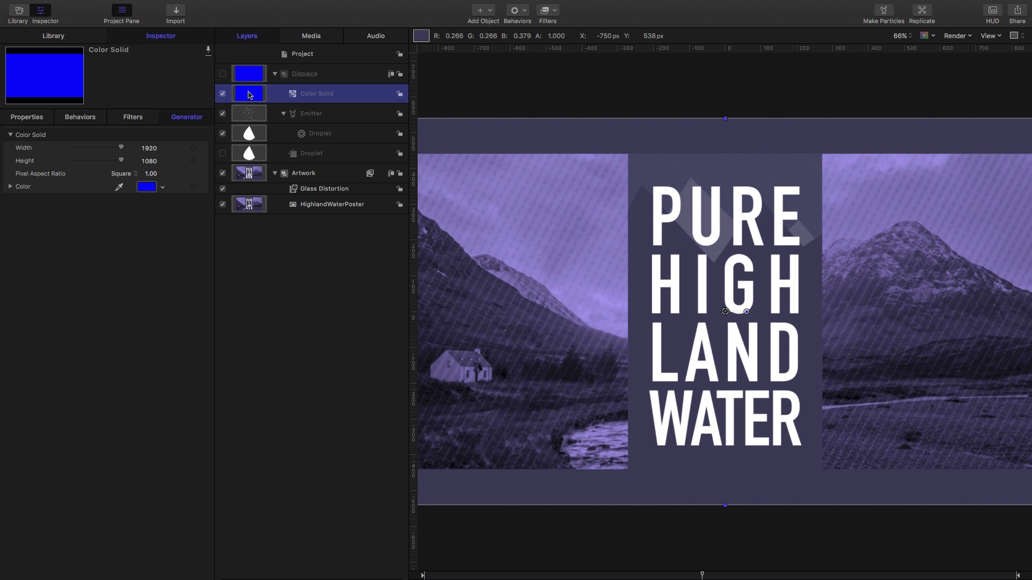
{"action": "key", "text": "super+bracketleft"}
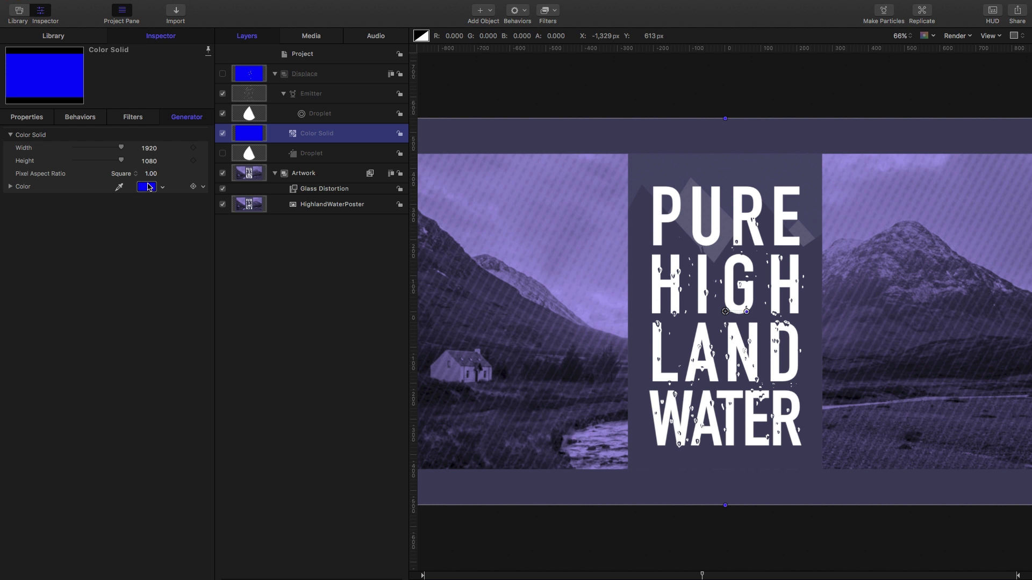
Make the Color Solid black and re-enable the Displace group to play the droplets
{"action": "left_click", "coordinate": [149, 186]}
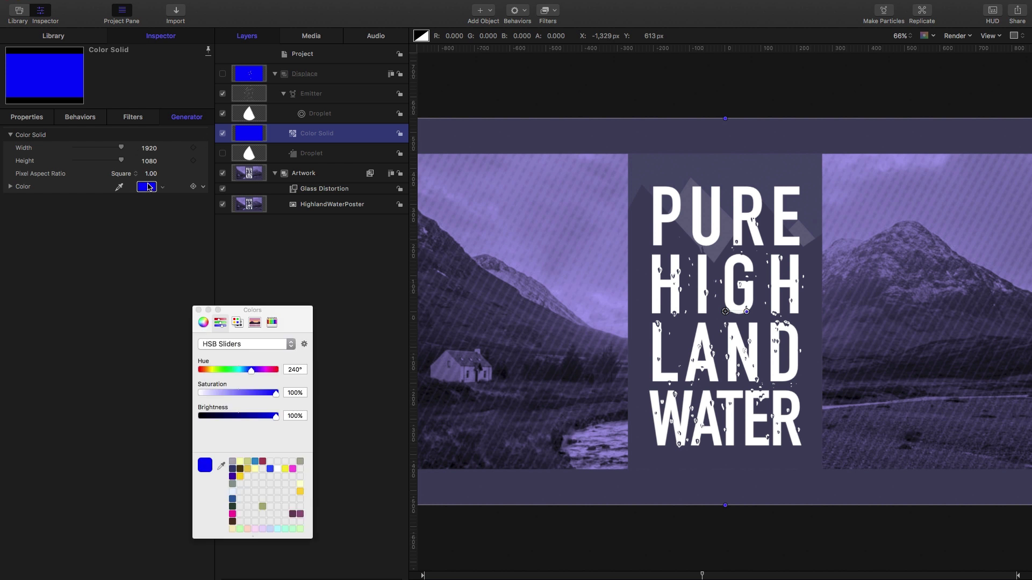
{"action": "left_click_drag", "start_coordinate": [275, 417], "coordinate": [151, 426]}
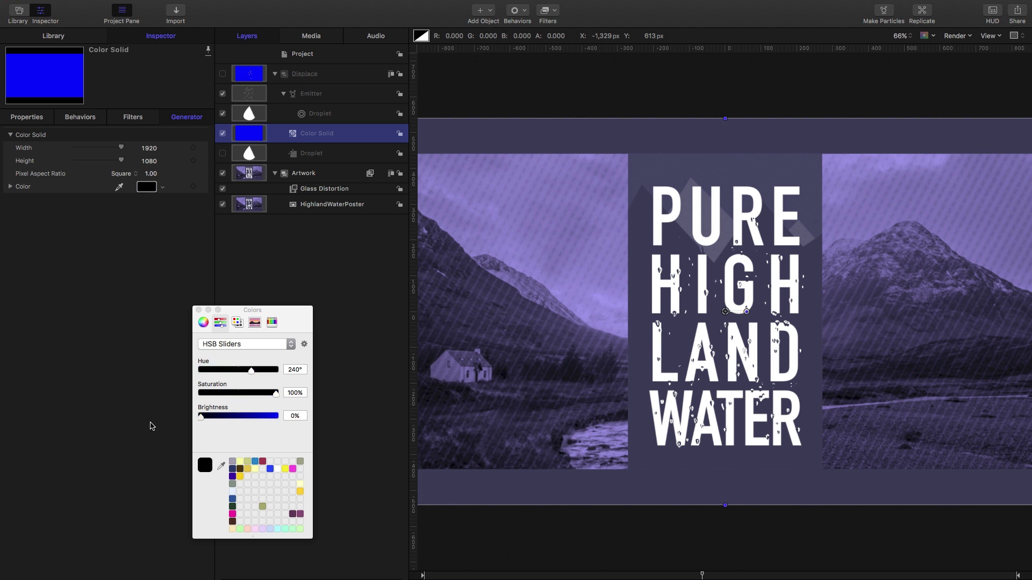
{"action": "left_click", "coordinate": [198, 310]}
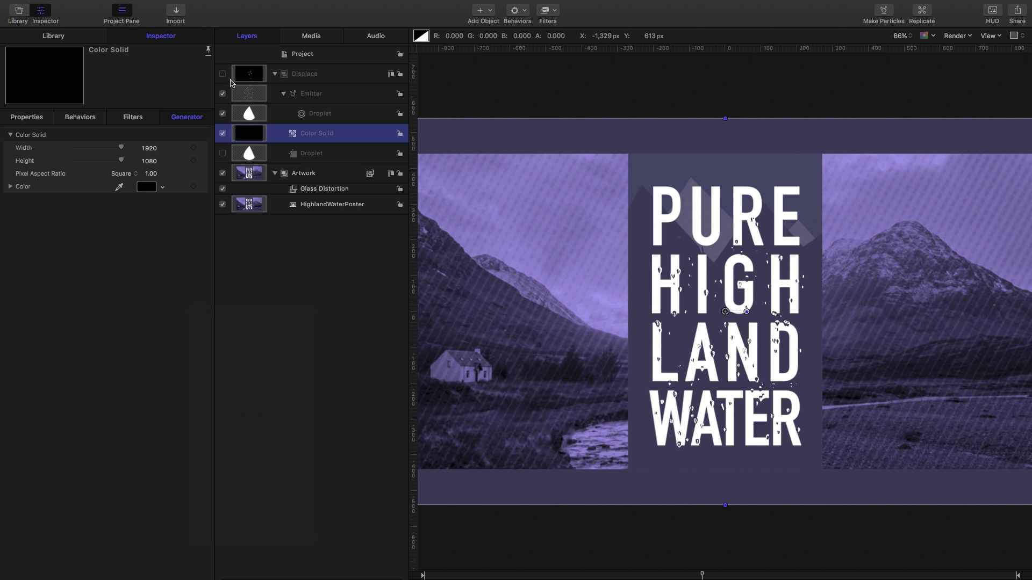
{"action": "left_click", "coordinate": [222, 74]}
{"action": "key", "text": "space"}
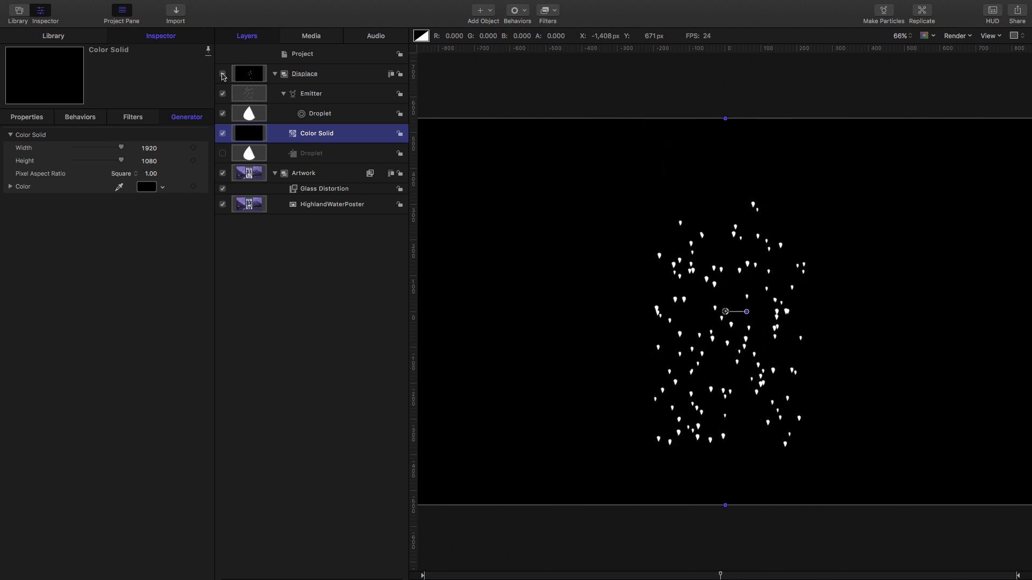
Hide the Displace group and the canvas overlays, playing back the distorted poster
{"action": "key", "text": "space"}
{"action": "left_click", "coordinate": [222, 74]}
{"action": "key", "text": "space"}
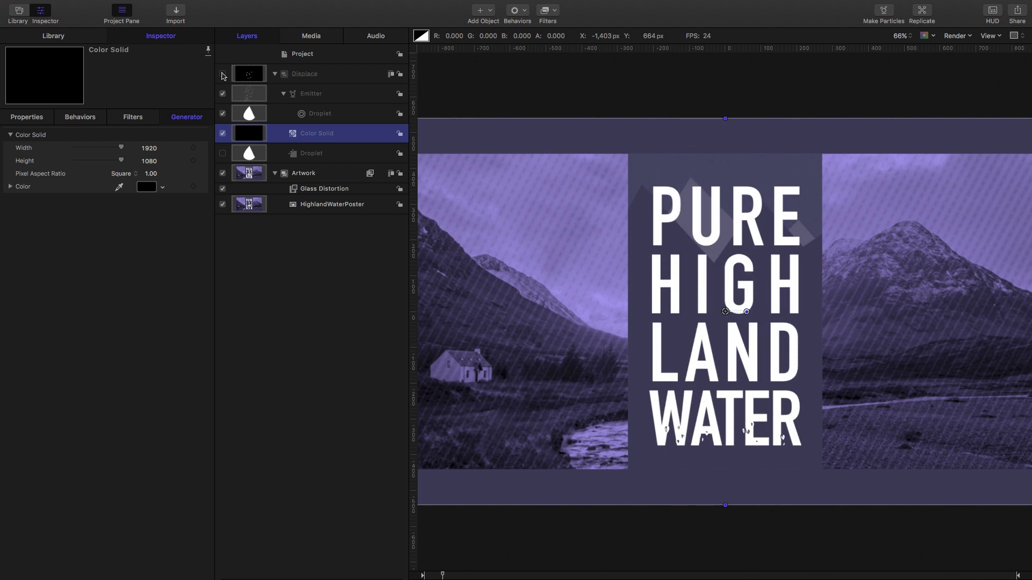
{"action": "key", "text": "super+slash"}
{"action": "key", "text": "space"}
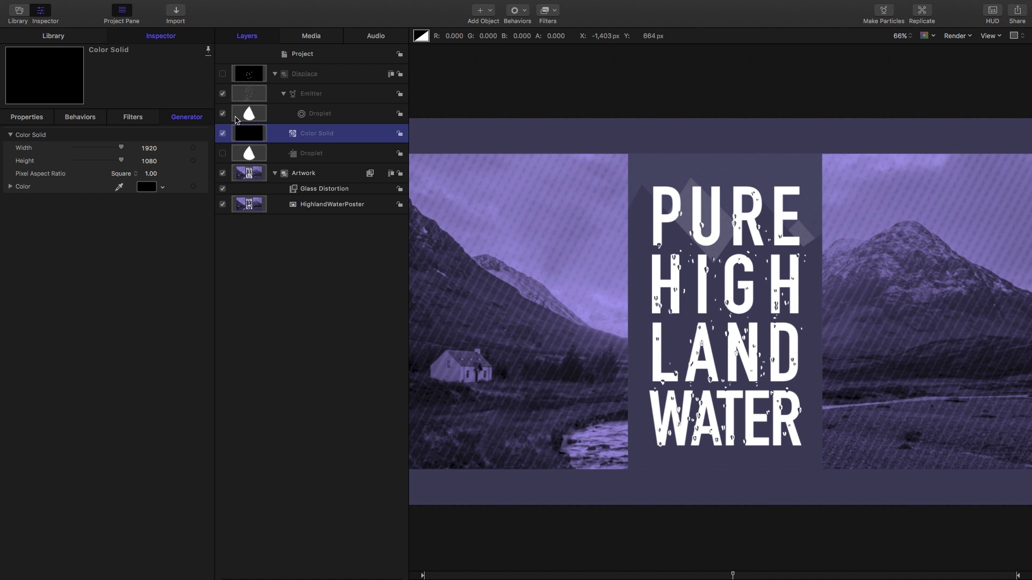
Compare the Glass Distortion with the Color Solid off and on, then view at 100%
{"action": "left_click", "coordinate": [222, 134]}
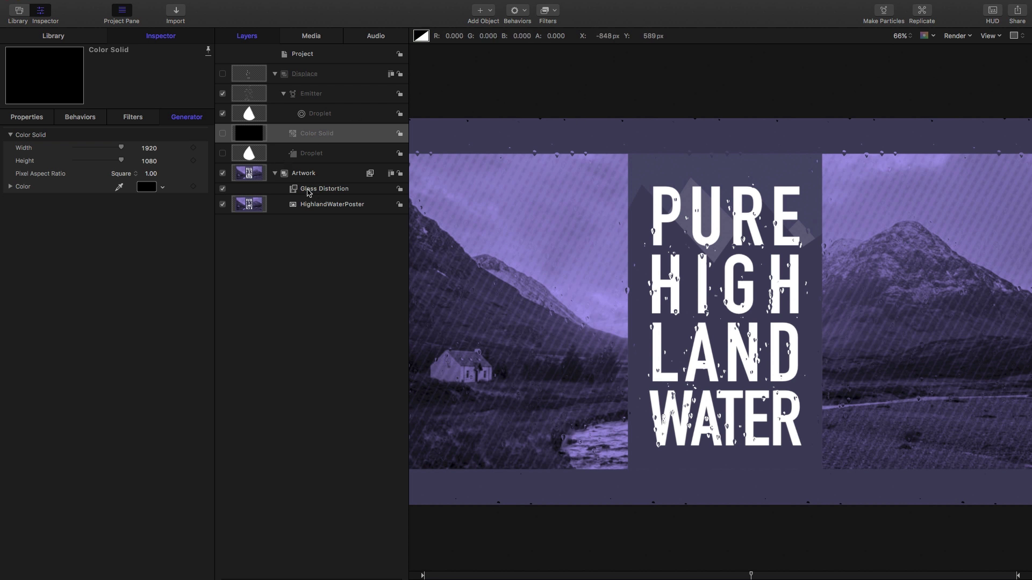
{"action": "left_click", "coordinate": [309, 192]}
{"action": "left_click_drag", "start_coordinate": [750, 575], "coordinate": [649, 575]}
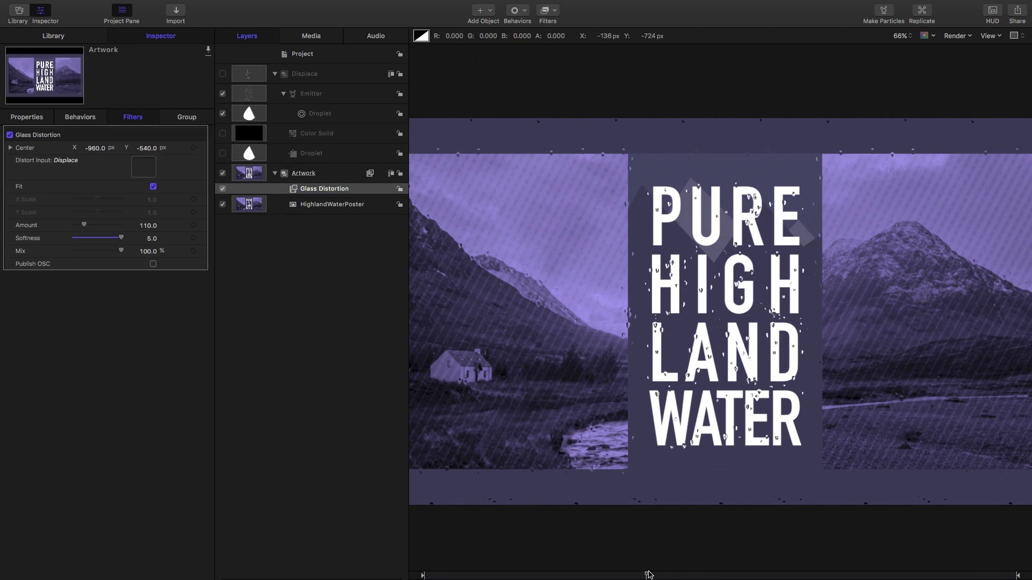
{"action": "key", "text": "space"}
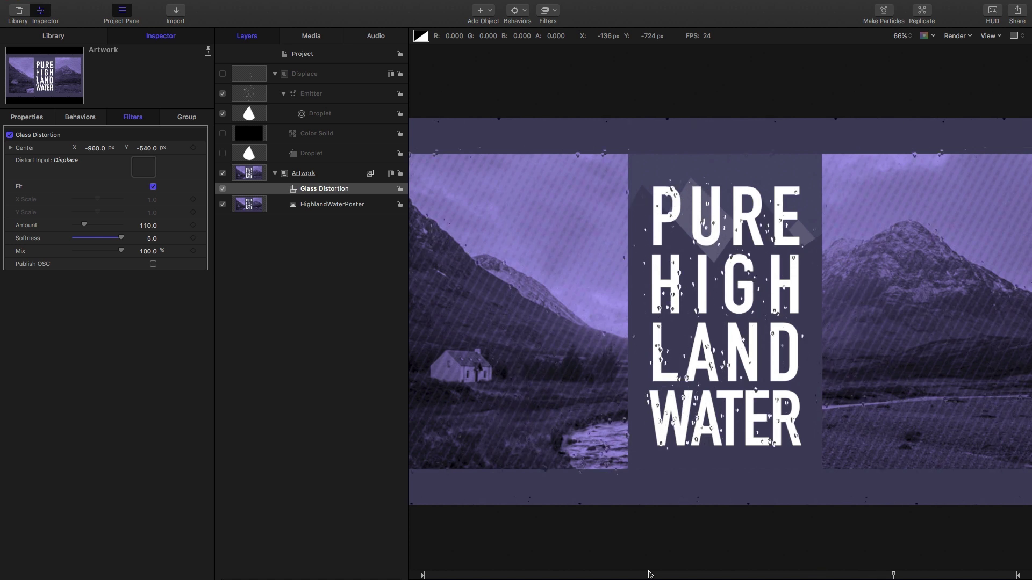
{"action": "left_click", "coordinate": [223, 134]}
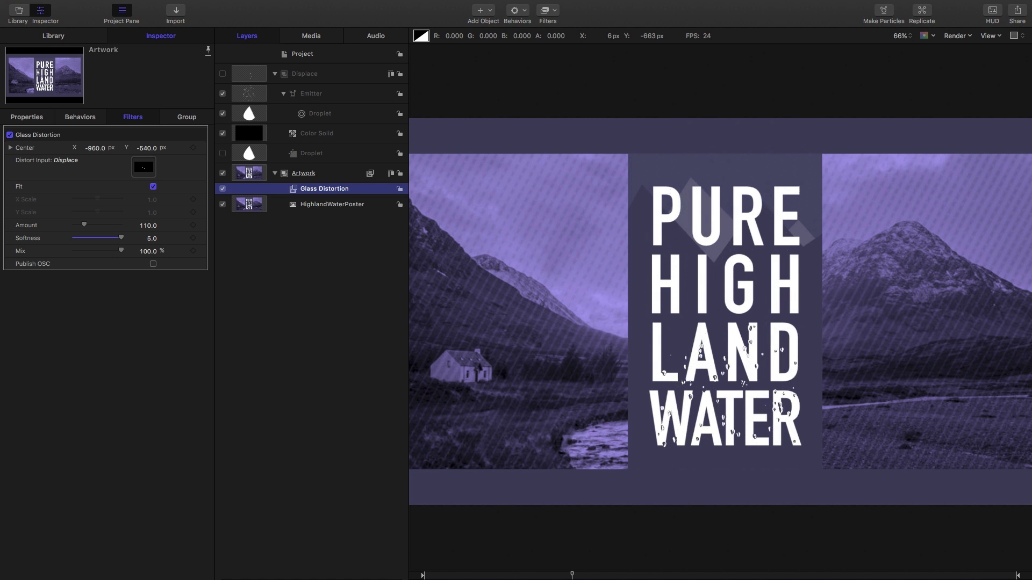
{"action": "key", "text": "super+equal"}
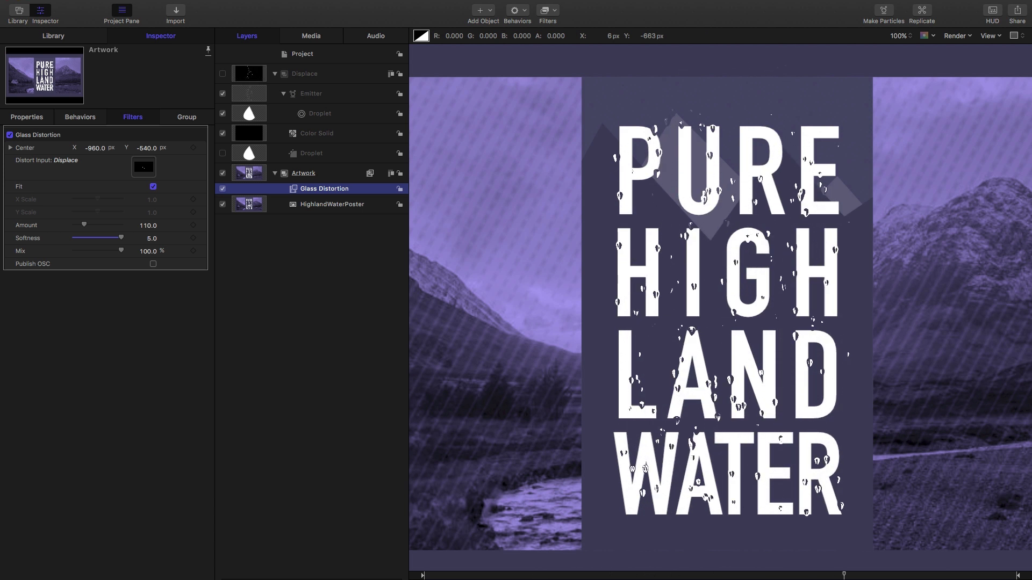
Duplicate the HighlandWaterPoster layer and move Glass Distortion onto the original
{"action": "left_click", "coordinate": [249, 207]}
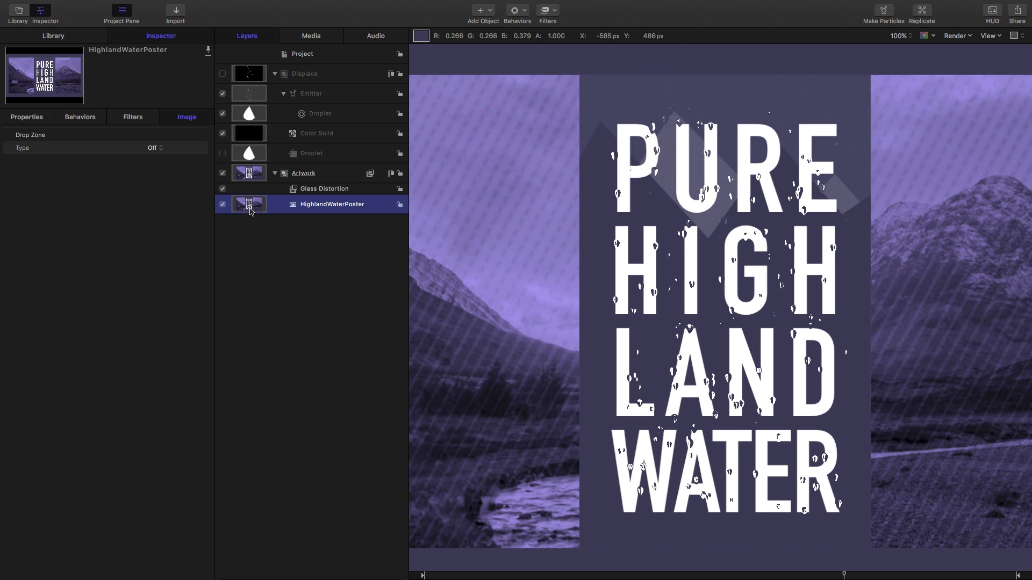
{"action": "right_click", "coordinate": [251, 208]}
{"action": "left_click", "coordinate": [279, 236]}
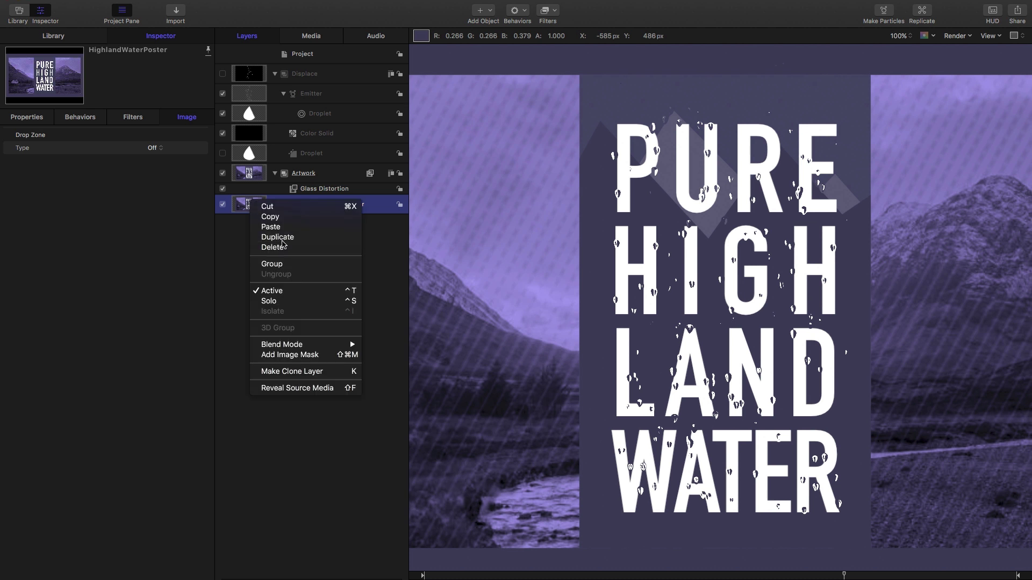
{"action": "left_click", "coordinate": [294, 190]}
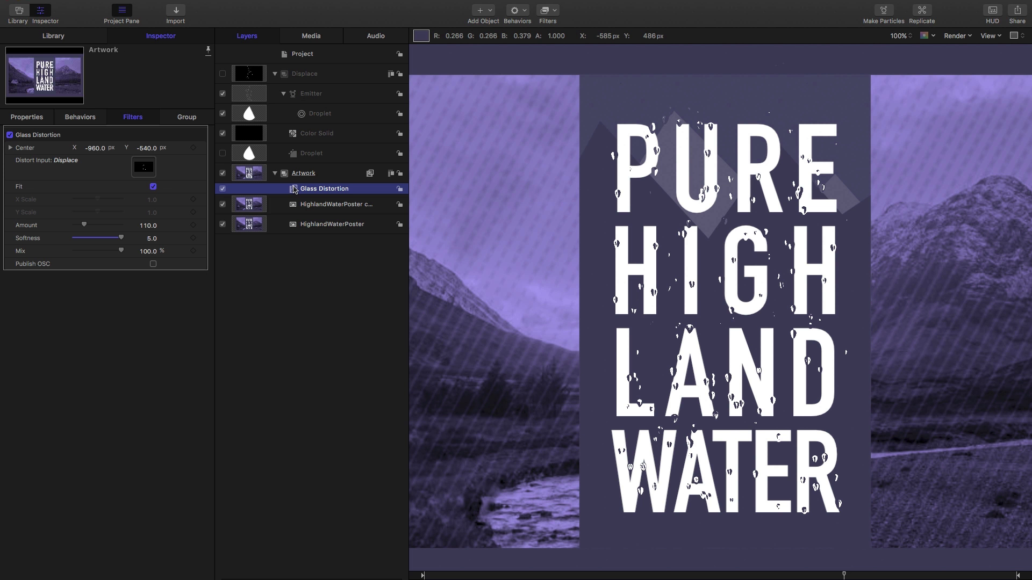
{"action": "left_click_drag", "start_coordinate": [289, 192], "coordinate": [249, 228]}
Add a Bump Map filter to the poster copy with Displace as its Map Image
{"action": "left_click", "coordinate": [241, 194]}
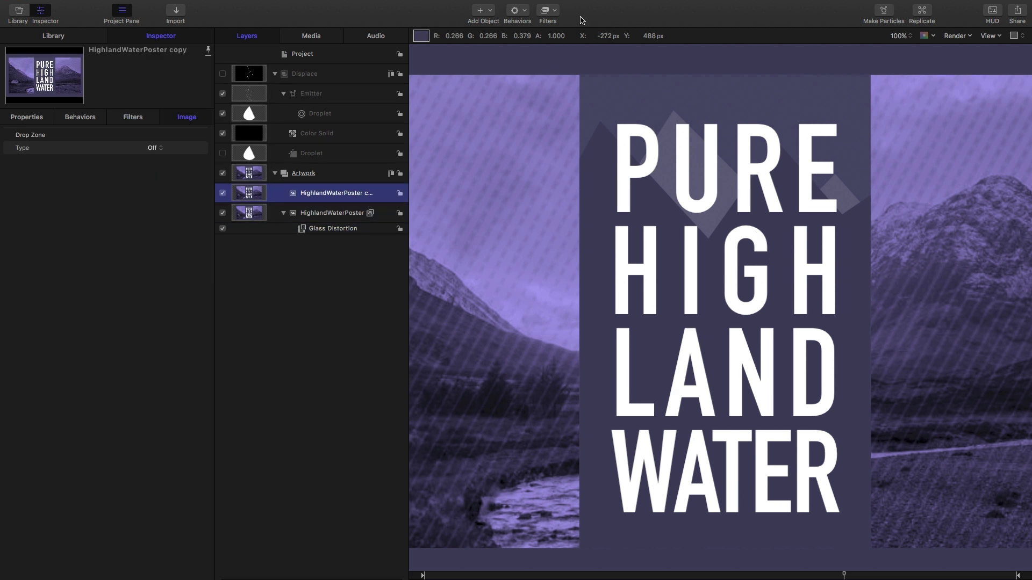
{"action": "left_click", "coordinate": [557, 10]}
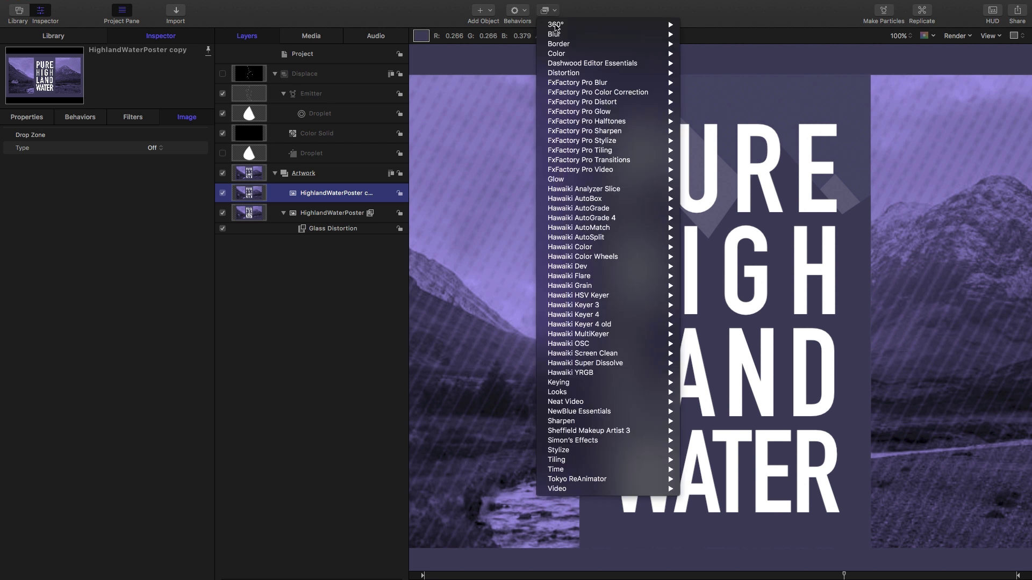
{"action": "mouse_move", "coordinate": [581, 76]}
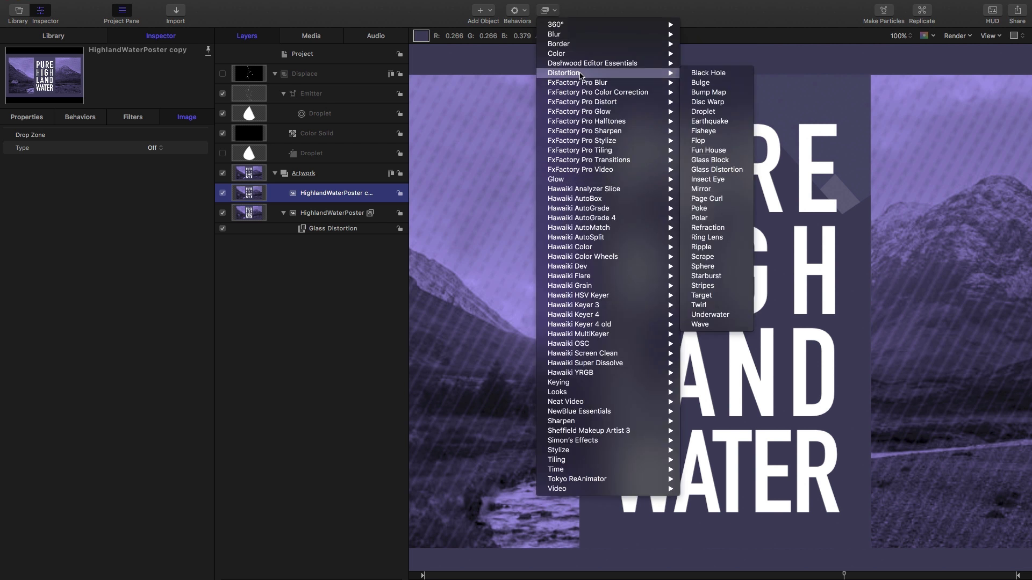
{"action": "left_click", "coordinate": [710, 94]}
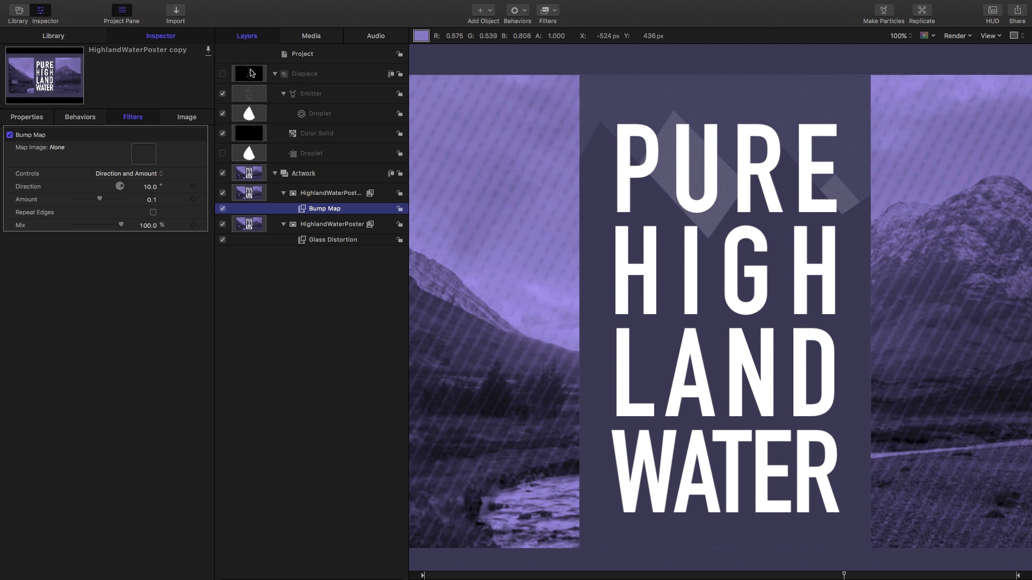
{"action": "left_click_drag", "start_coordinate": [251, 73], "coordinate": [146, 154]}
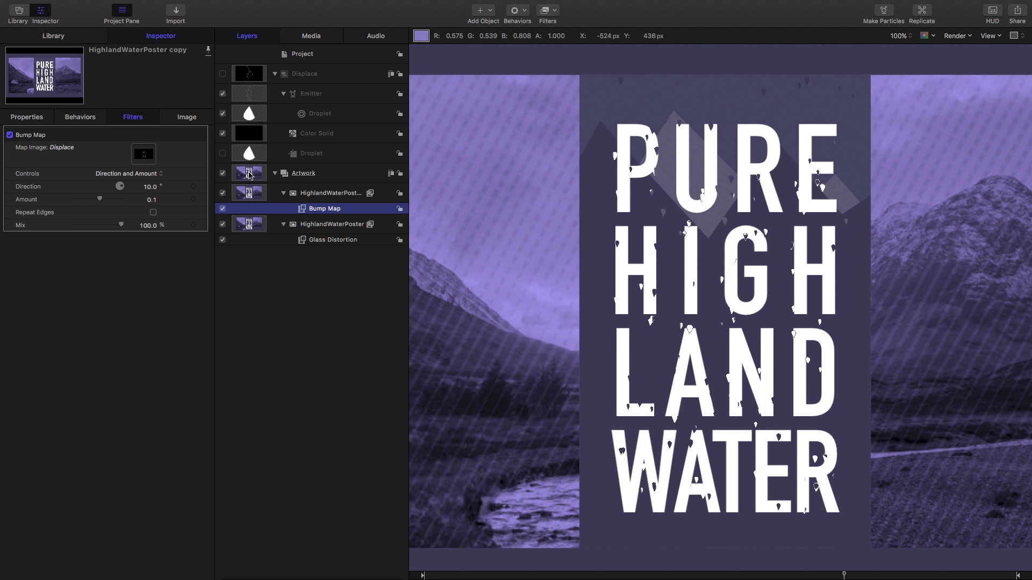
Set the HighlandWaterPoster copy's Blend Mode to Darken and compare it toggled on and off
{"action": "left_click", "coordinate": [248, 192]}
{"action": "left_click", "coordinate": [33, 119]}
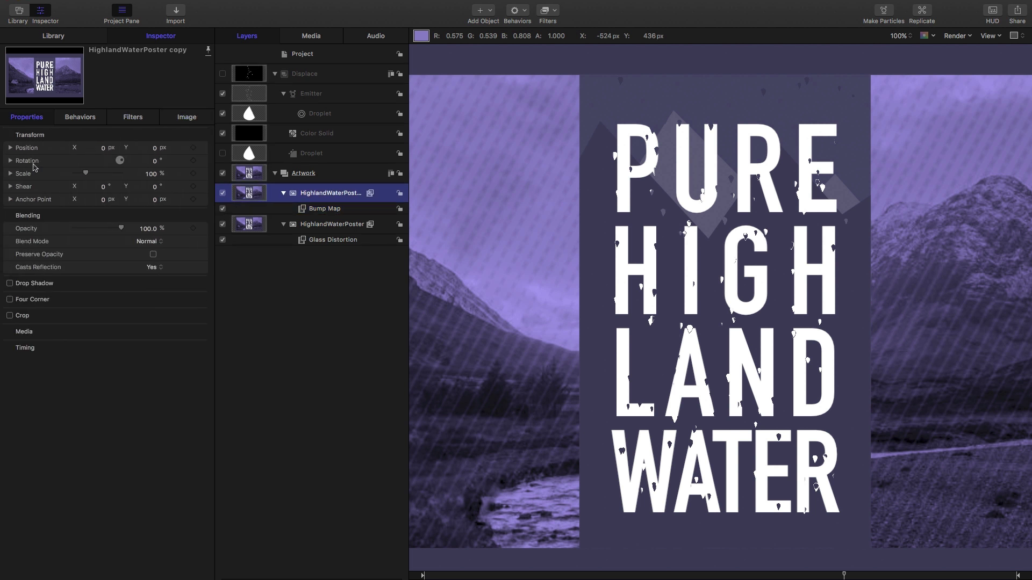
{"action": "left_click", "coordinate": [149, 243]}
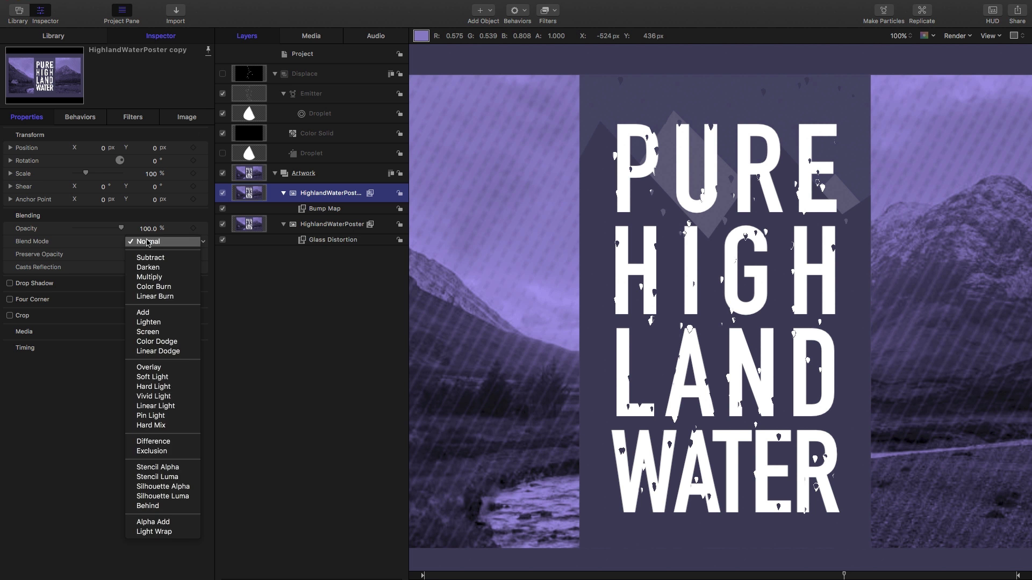
{"action": "left_click", "coordinate": [148, 267]}
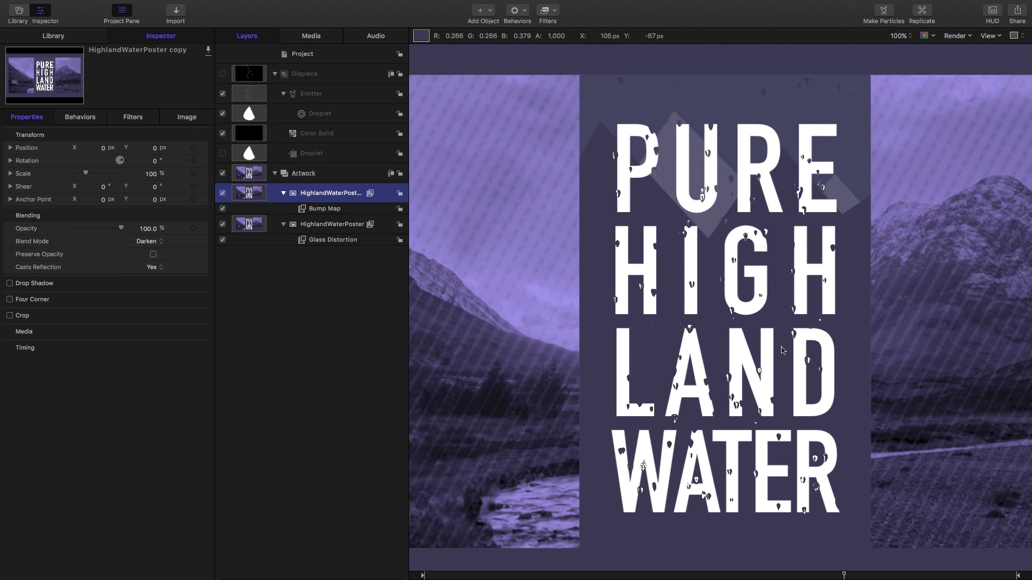
{"action": "key", "text": "super+equal"}
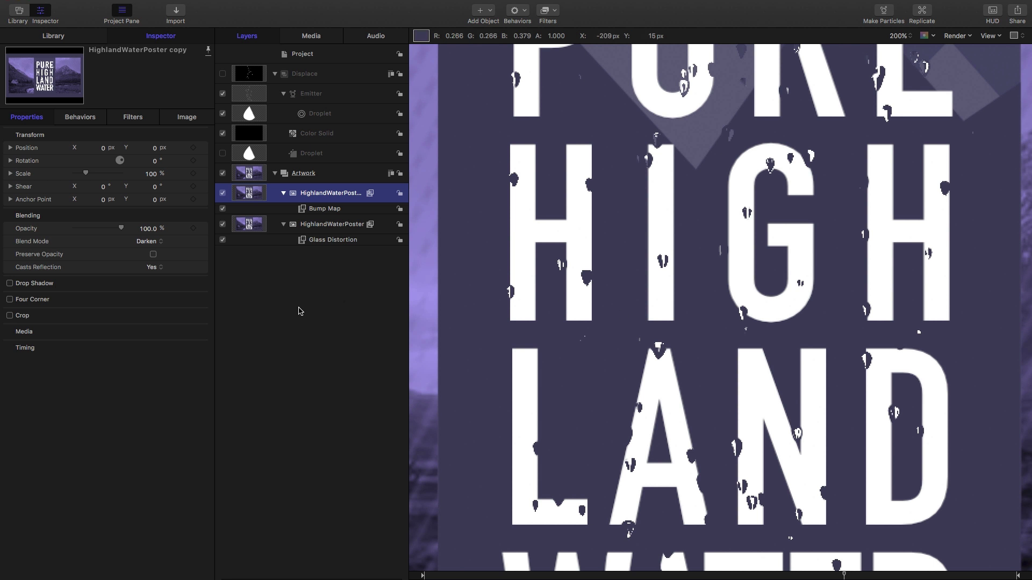
{"action": "left_click", "coordinate": [223, 193]}
{"action": "left_click", "coordinate": [223, 193]}
{"action": "left_click", "coordinate": [223, 193]}
{"action": "left_click", "coordinate": [223, 193]}
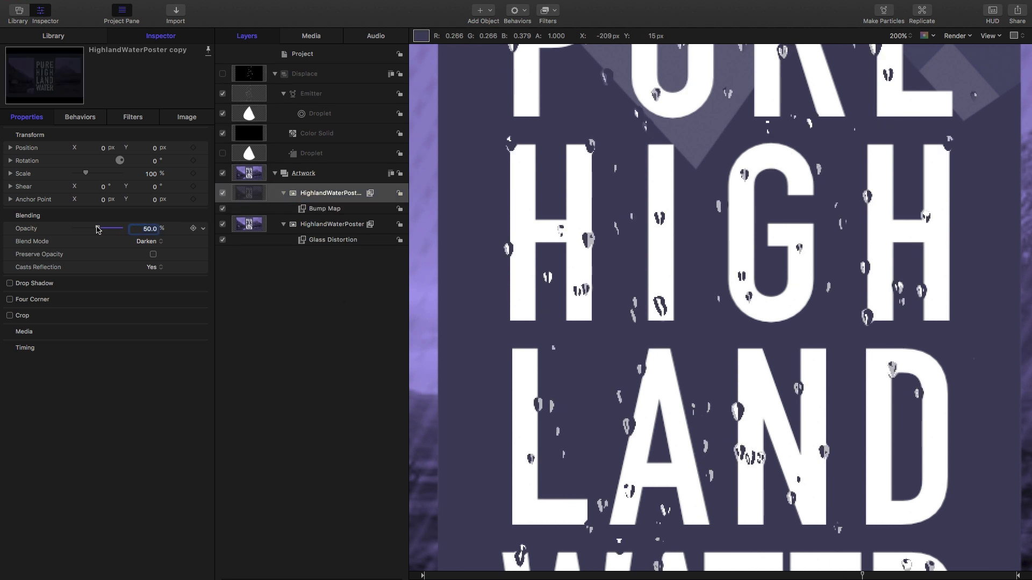
Set the copy layer's Opacity to 50%
{"action": "left_click_drag", "start_coordinate": [96, 228], "coordinate": [37, 226]}
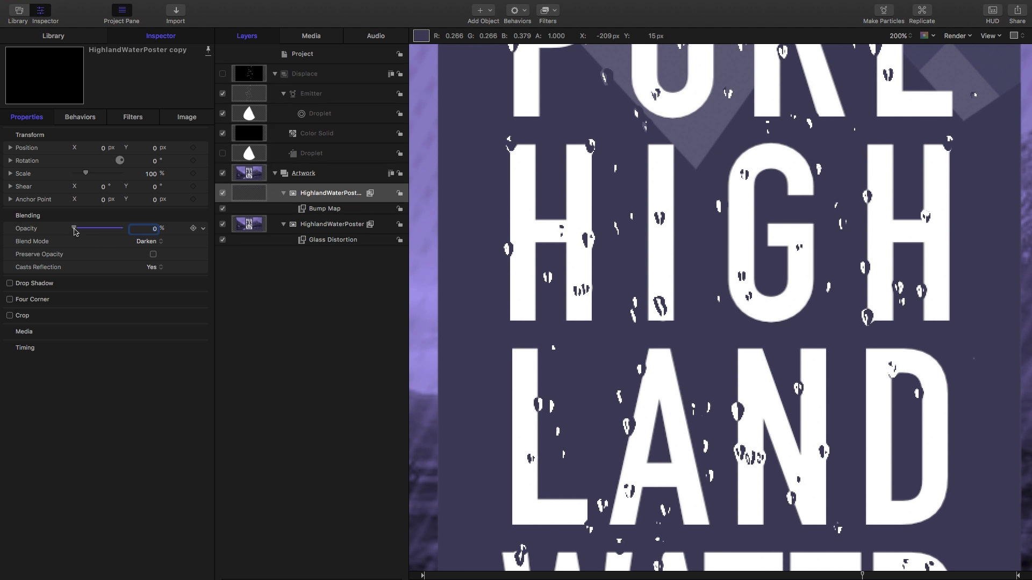
{"action": "mouse_move", "coordinate": [81, 228]}
{"action": "left_mouse_down"}
{"action": "mouse_move", "coordinate": [107, 233]}
{"action": "mouse_move", "coordinate": [96, 233]}
{"action": "left_mouse_up"}
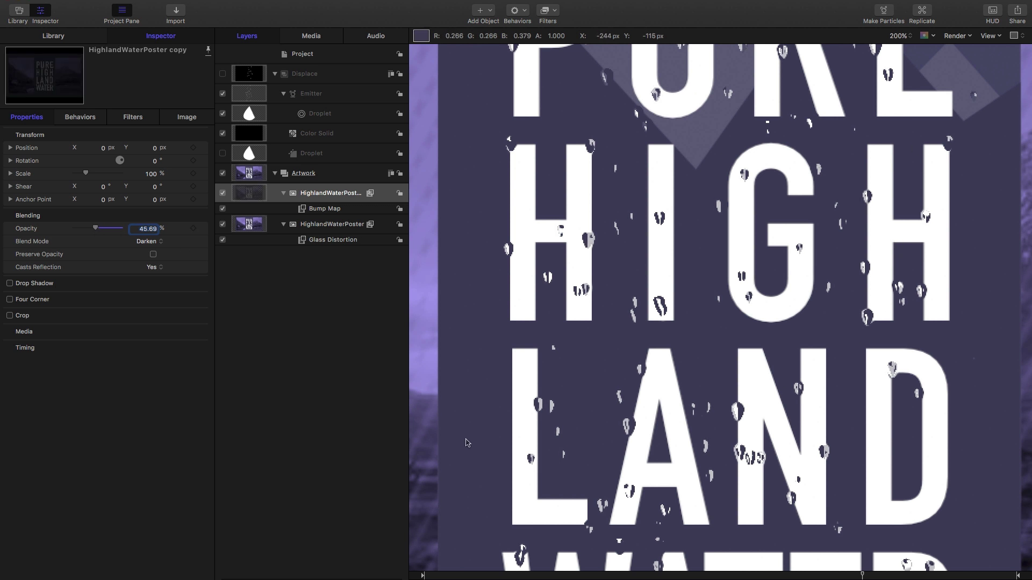
{"action": "type", "text": "50"}
{"action": "key", "text": "Return"}
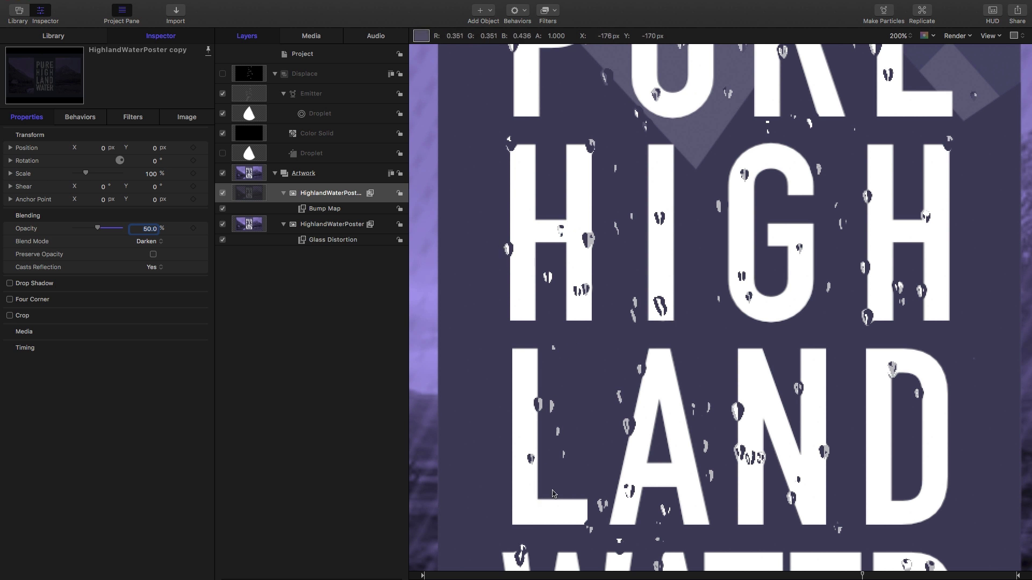
Lower the Glass Distortion Amount to 73.9
{"action": "left_click", "coordinate": [325, 240]}
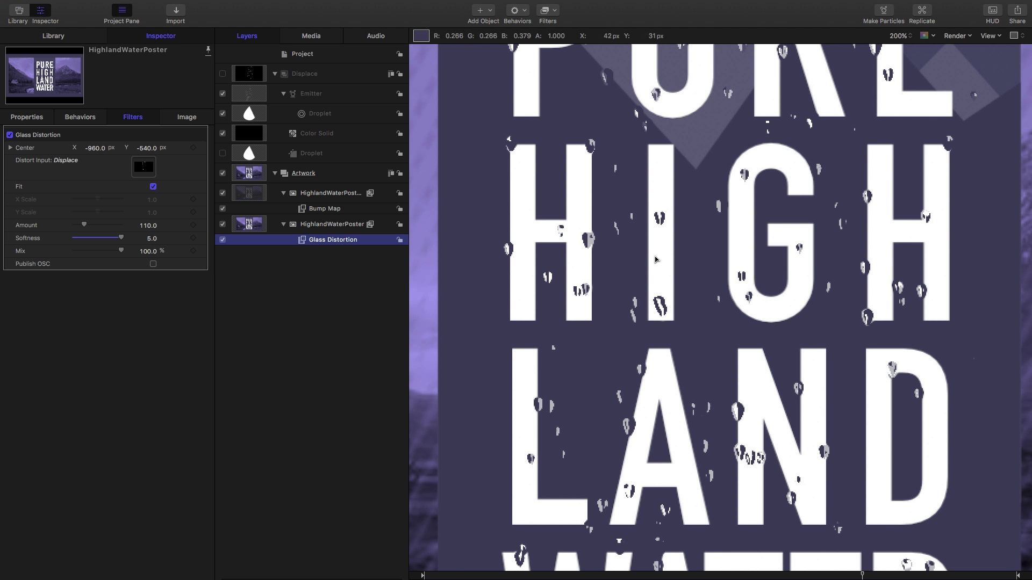
{"action": "left_click", "coordinate": [151, 226]}
{"action": "left_click_drag", "start_coordinate": [150, 225], "coordinate": [147, 226]}
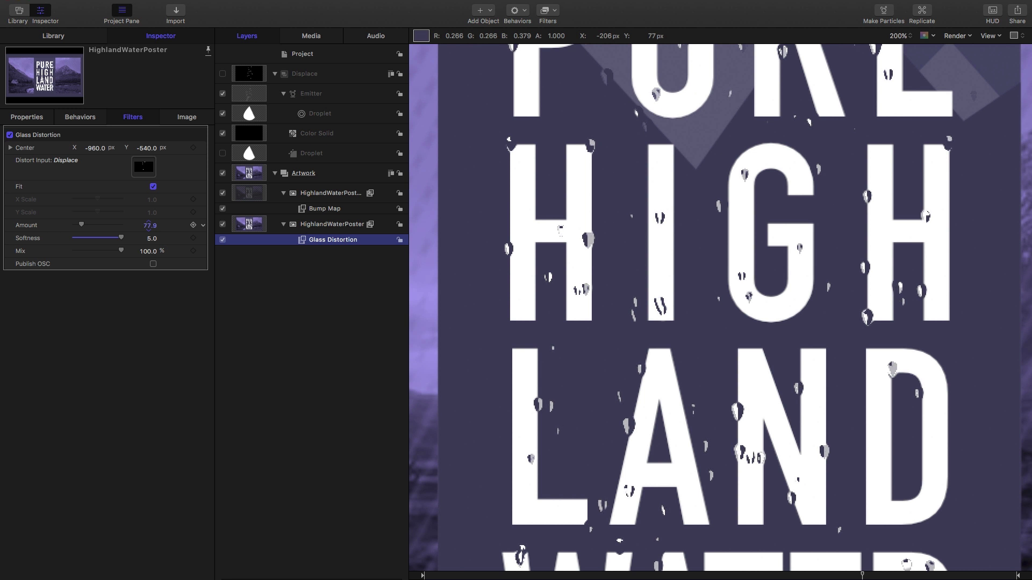
{"action": "left_click_drag", "start_coordinate": [148, 227], "coordinate": [148, 226]}
{"action": "left_click", "coordinate": [222, 192]}
{"action": "left_click", "coordinate": [223, 193]}
Reduce the Glass Distortion Mix to 87.29% and preview the animation
{"action": "left_click_drag", "start_coordinate": [121, 252], "coordinate": [116, 252]}
{"action": "key", "text": "space"}
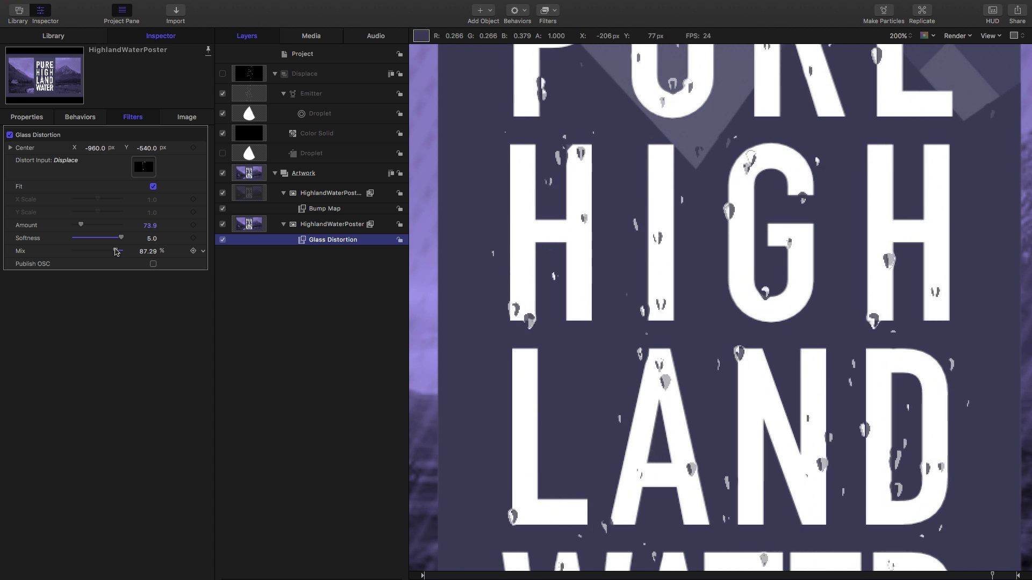
{"action": "key", "text": "alt+z"}
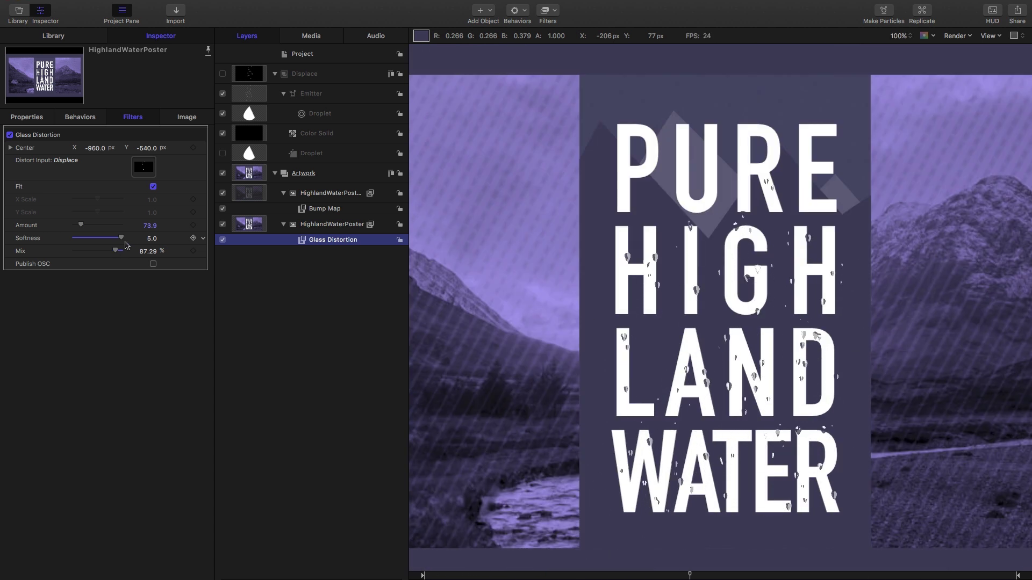
{"action": "key", "text": "super+equal"}
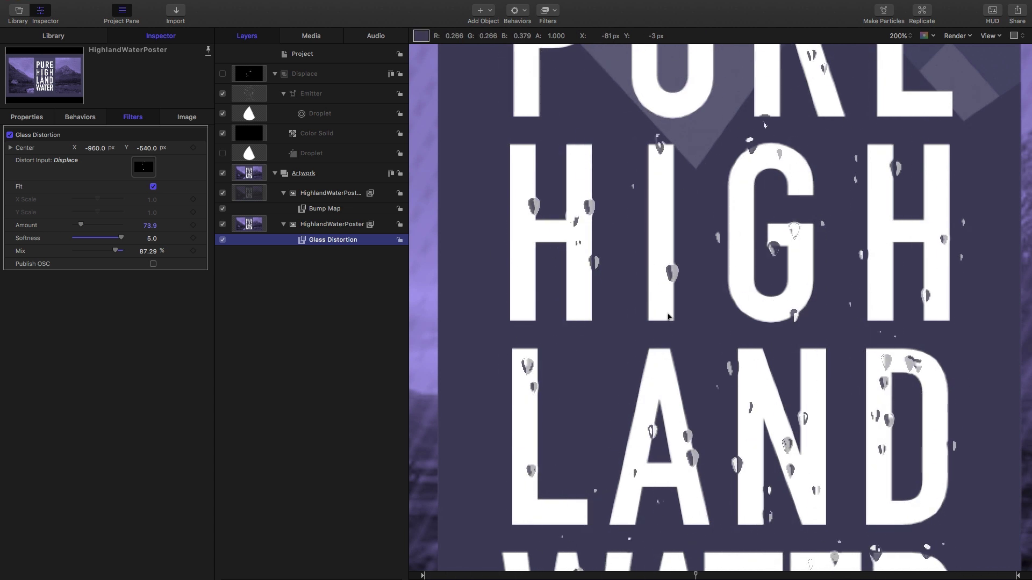
Enable Render motion blur, set the Project Shutter Angle to 90°, and preview the droplet streaks
{"action": "left_click", "coordinate": [966, 35]}
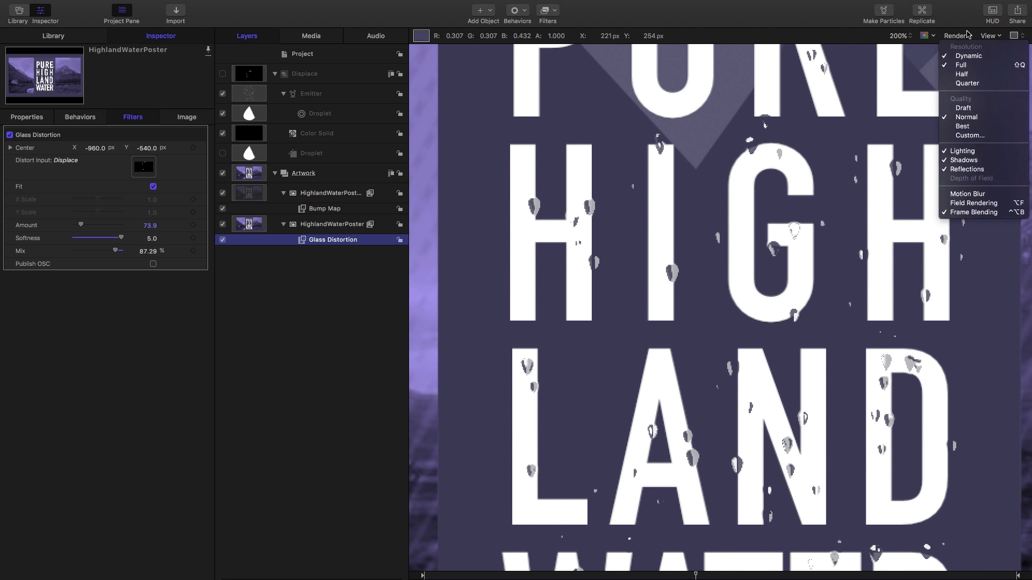
{"action": "left_click", "coordinate": [981, 195]}
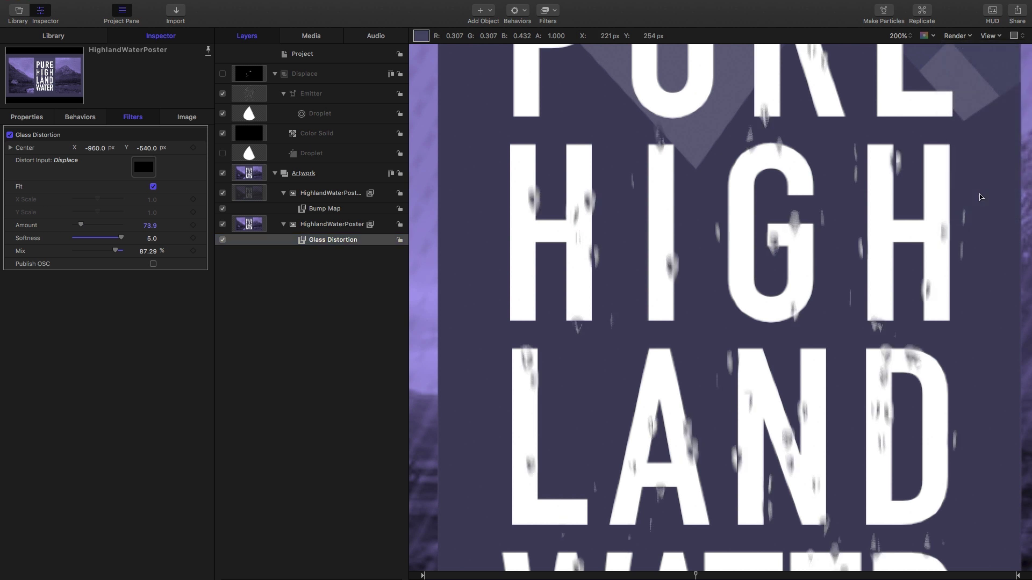
{"action": "left_click", "coordinate": [322, 486]}
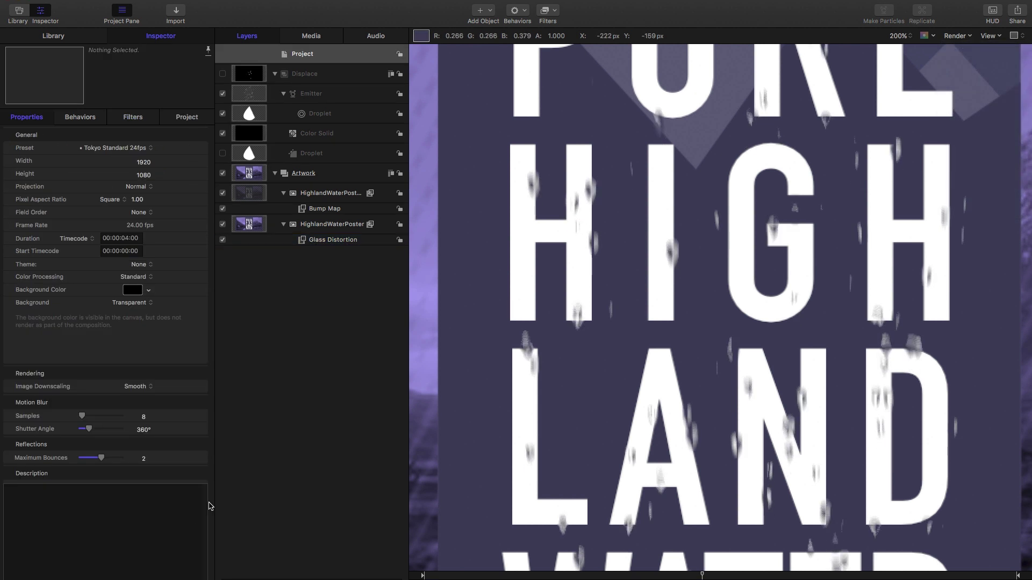
{"action": "left_click", "coordinate": [142, 430]}
{"action": "type", "text": "90"}
{"action": "key", "text": "Return"}
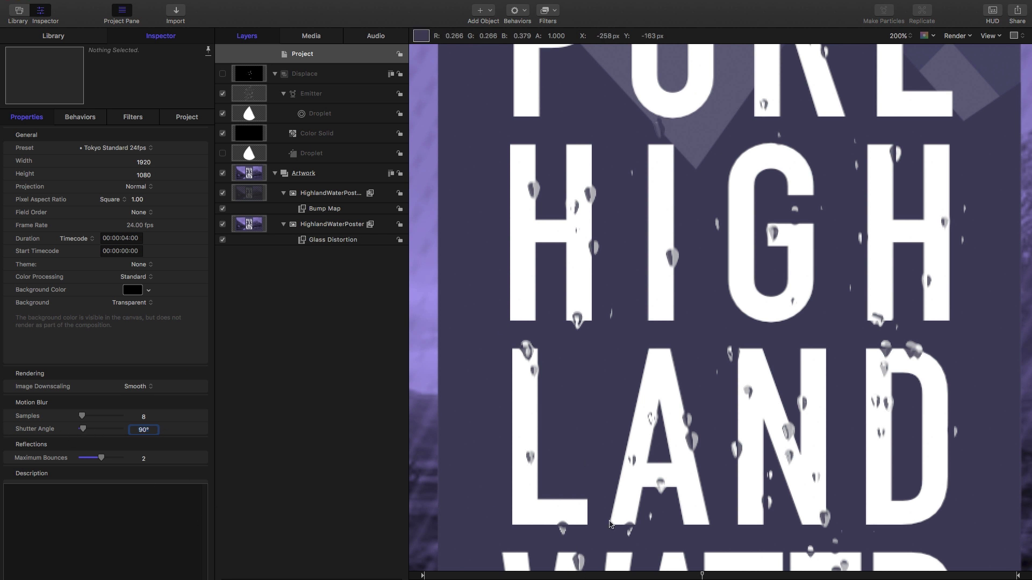
{"action": "key", "text": "space"}
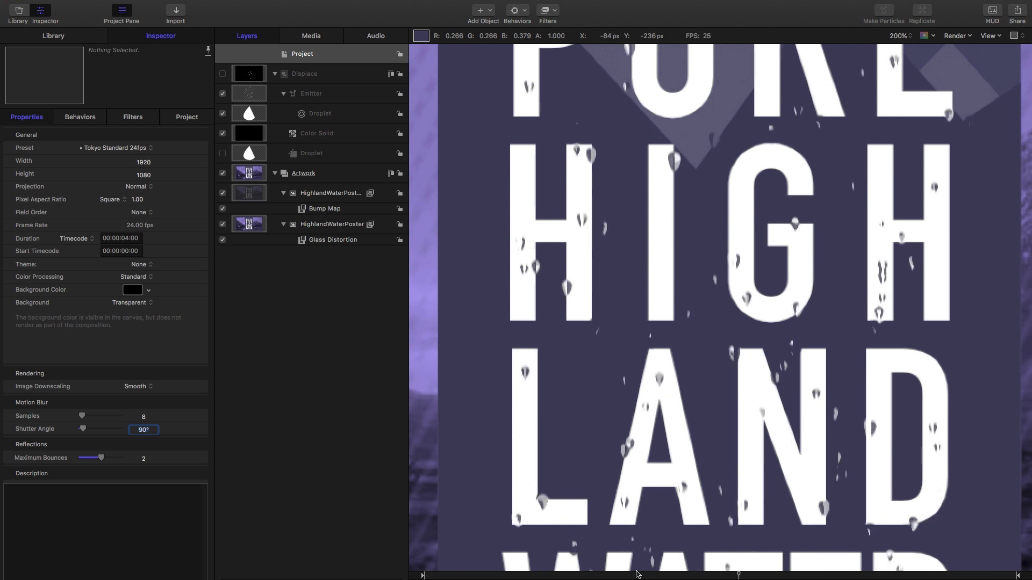
{"action": "key", "text": "space"}
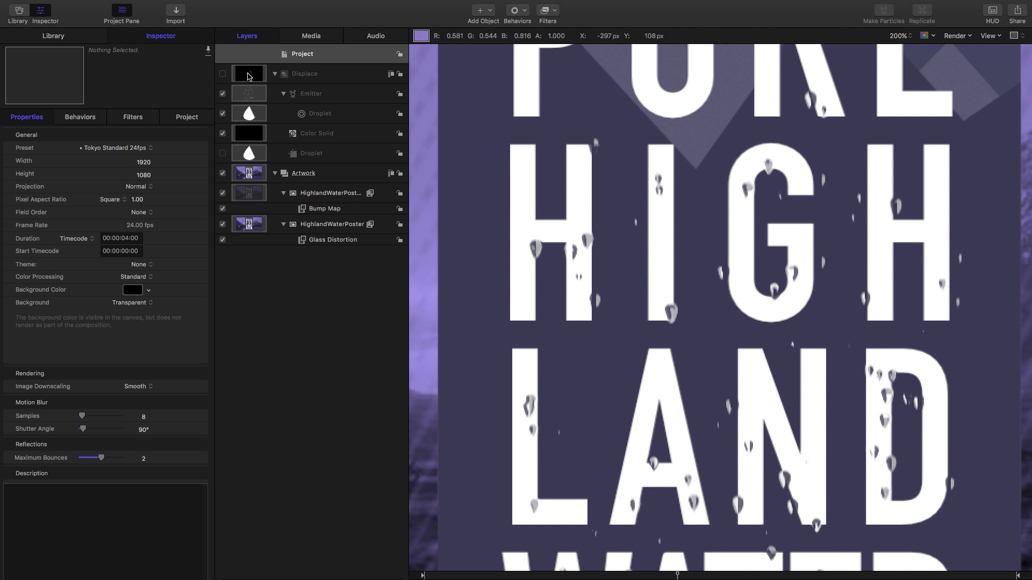
{"action": "left_click", "coordinate": [249, 76]}
{"action": "left_click", "coordinate": [185, 117]}
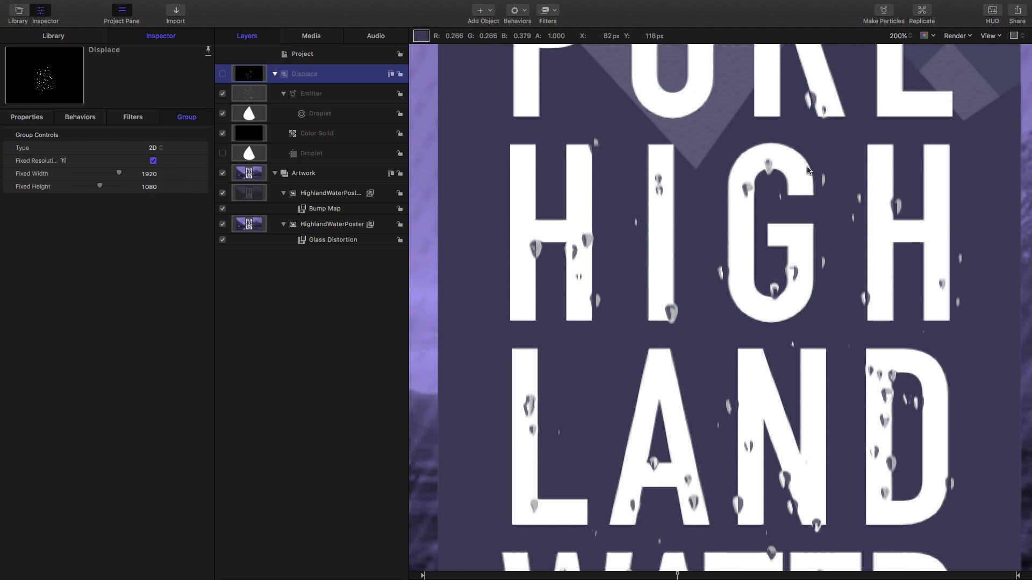
{"action": "left_click", "coordinate": [247, 135]}
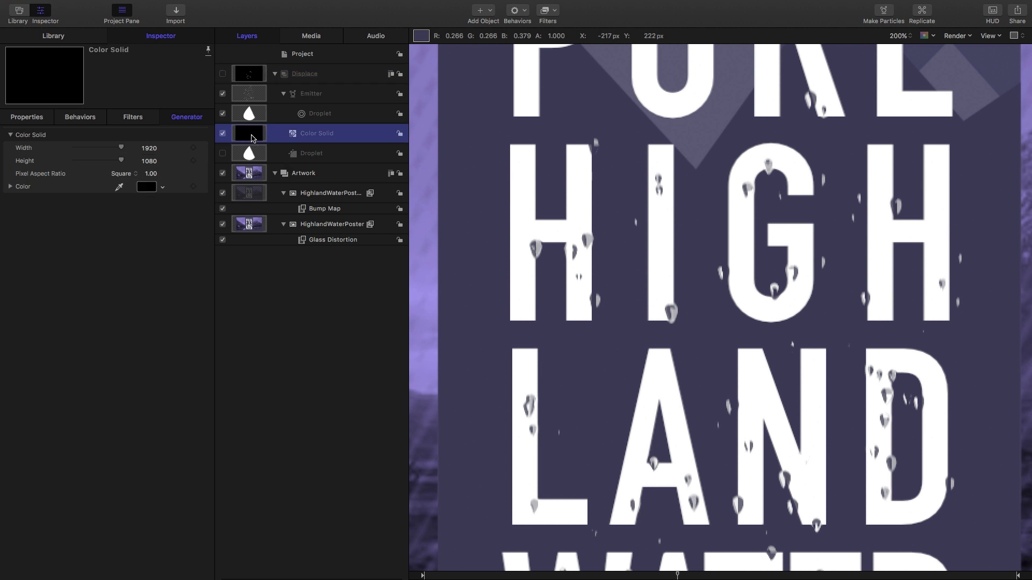
{"action": "left_click", "coordinate": [250, 71]}
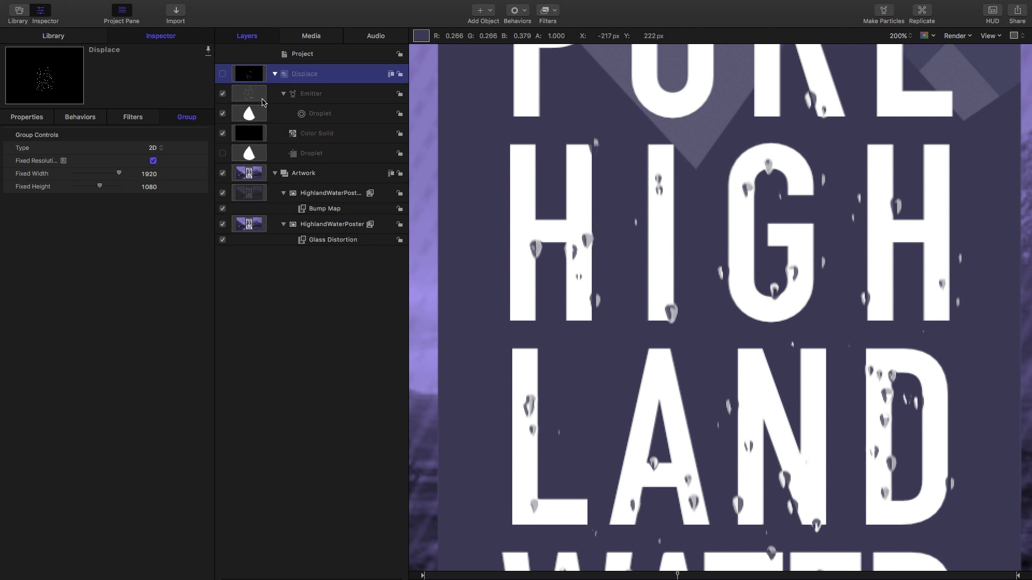
{"action": "left_click", "coordinate": [253, 138]}
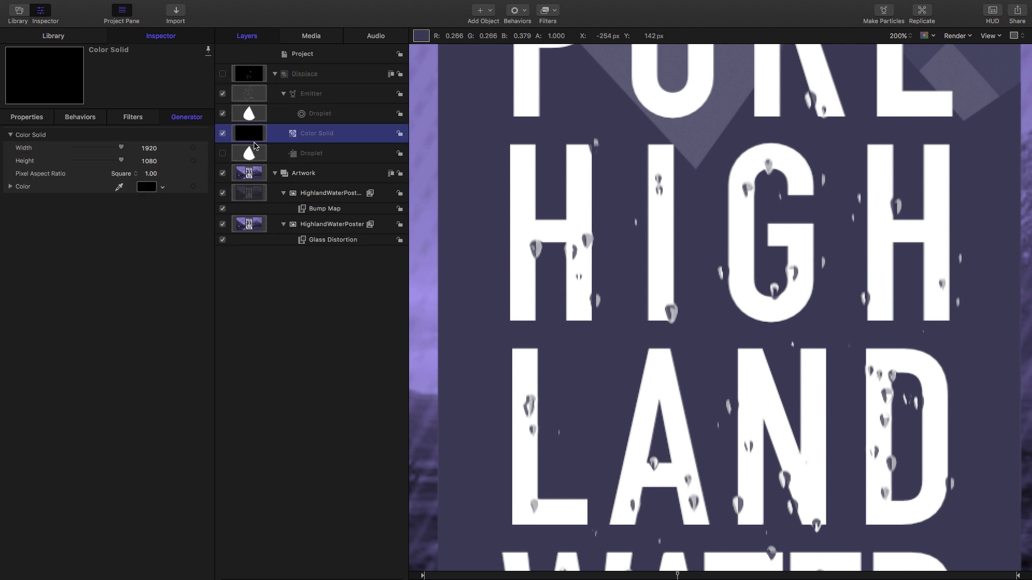
{"action": "left_click", "coordinate": [222, 134]}
{"action": "key", "text": "alt+z"}
{"action": "key", "text": "space"}
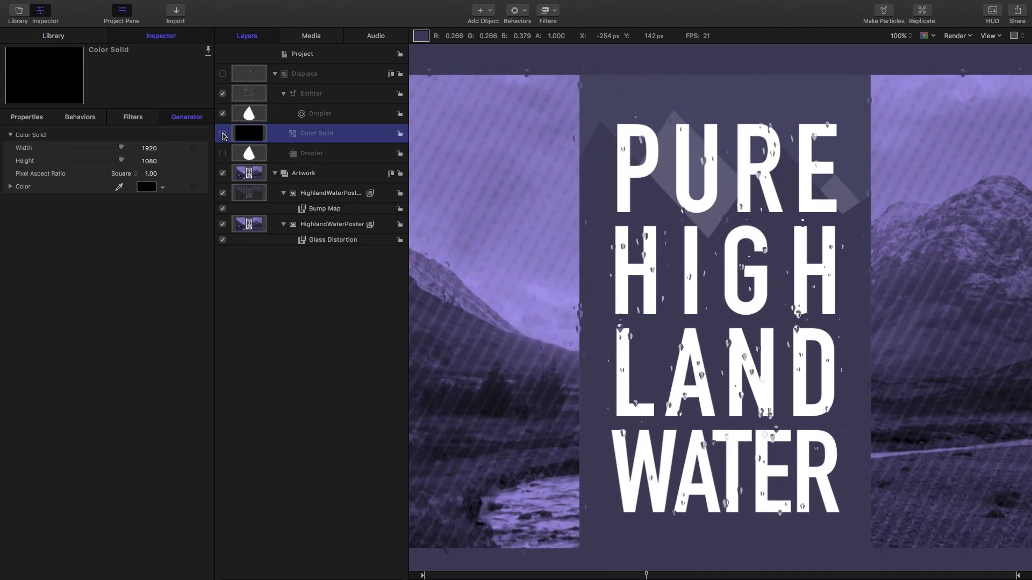
{"action": "key", "text": "Home"}
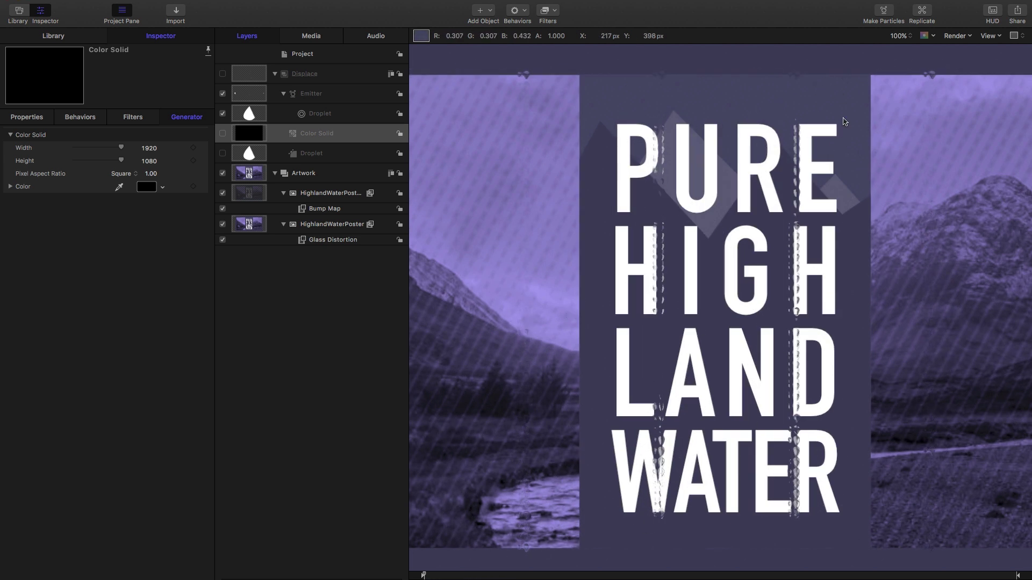
{"action": "left_click", "coordinate": [222, 135]}
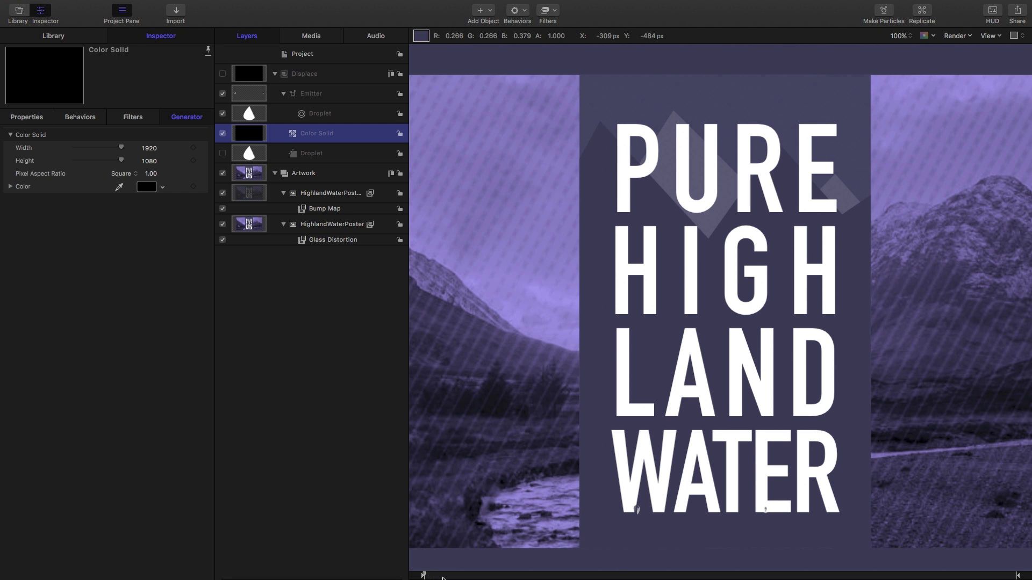
{"action": "left_click", "coordinate": [443, 578]}
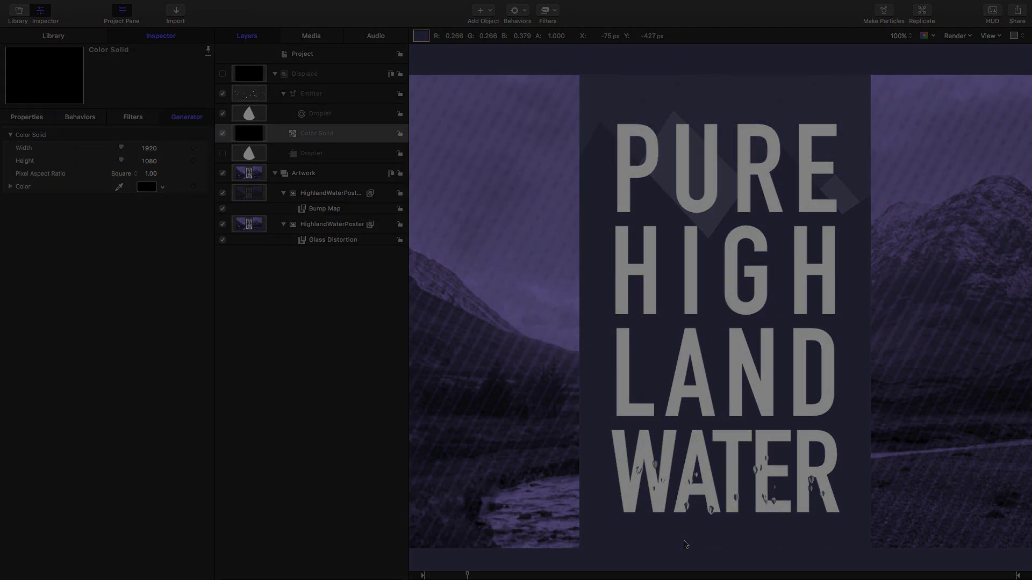